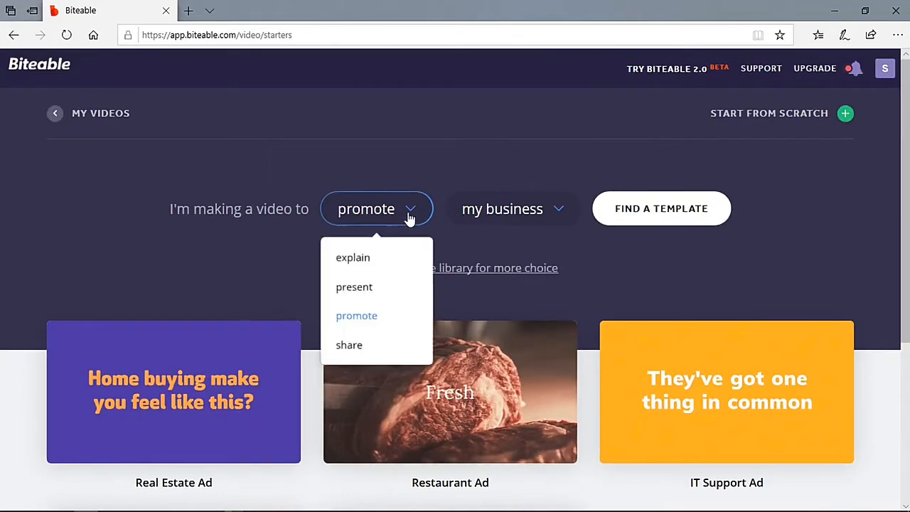
# Check the video purpose options and open the complete template library for more choice.
pyautogui.click(508, 213)
pyautogui.click(687, 220)
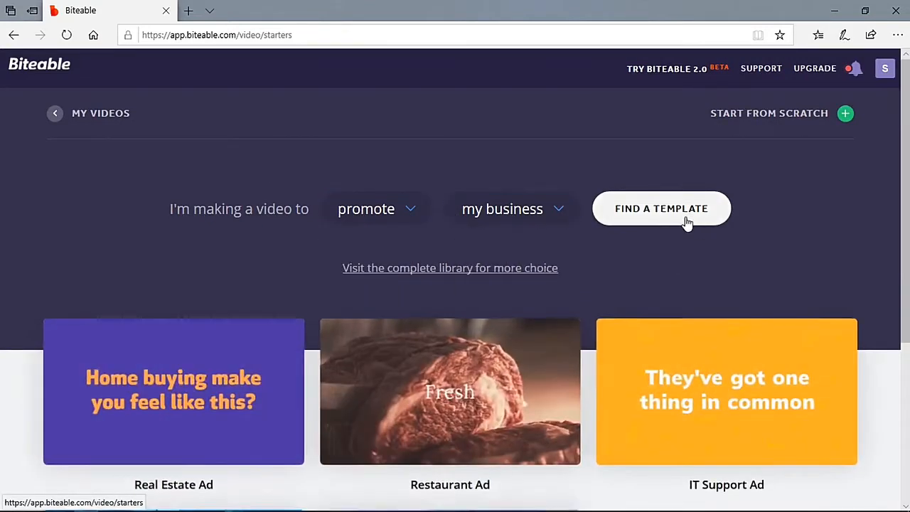
pyautogui.scroll(-3, 898, 269)
pyautogui.scroll(3, 898, 268)
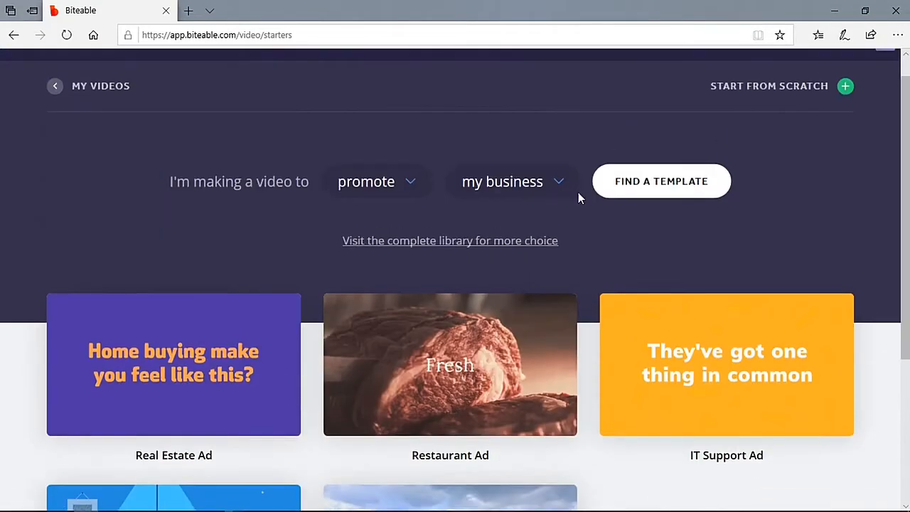
pyautogui.click(528, 242)
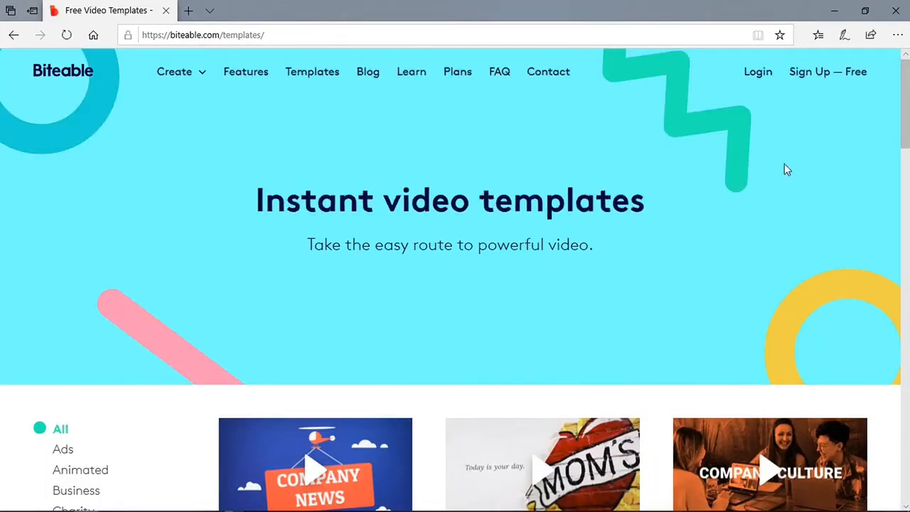
# Browse the video templates on the first and second pages of the library.
pyautogui.moveTo(902, 92); pyautogui.dragTo(893, 264)
pyautogui.scroll(2, 768, 301)
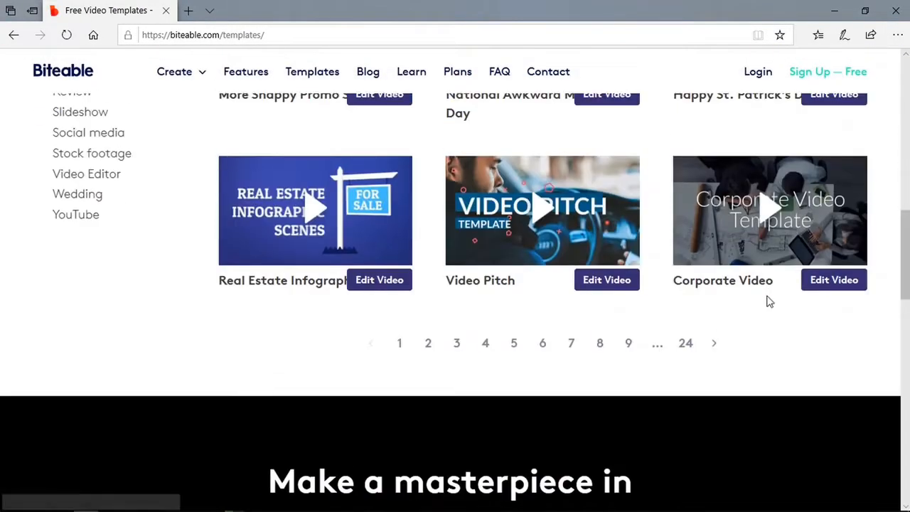
pyautogui.click(427, 345)
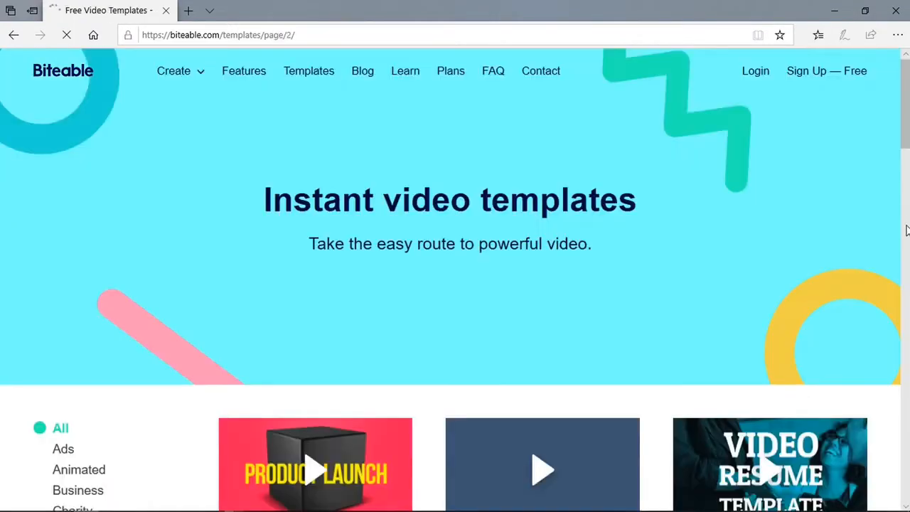
pyautogui.moveTo(907, 193); pyautogui.dragTo(903, 325)
# Switch to Notepad, add the line "HERE ARE SO MANY TEPLATES...." below step 2, and return to the browser.
pyautogui.moveTo(211, 502)
pyautogui.click(230, 466)
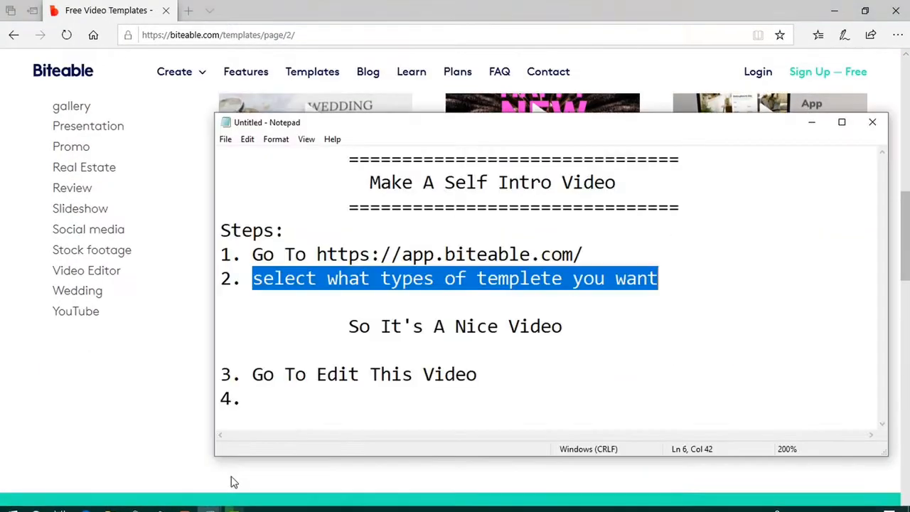
pyautogui.click(336, 303)
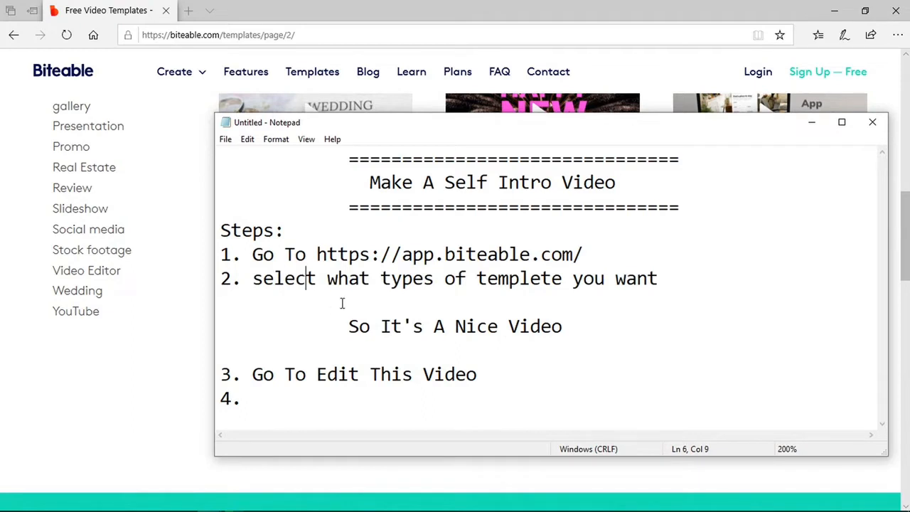
pyautogui.moveTo(349, 324); pyautogui.dragTo(185, 325)
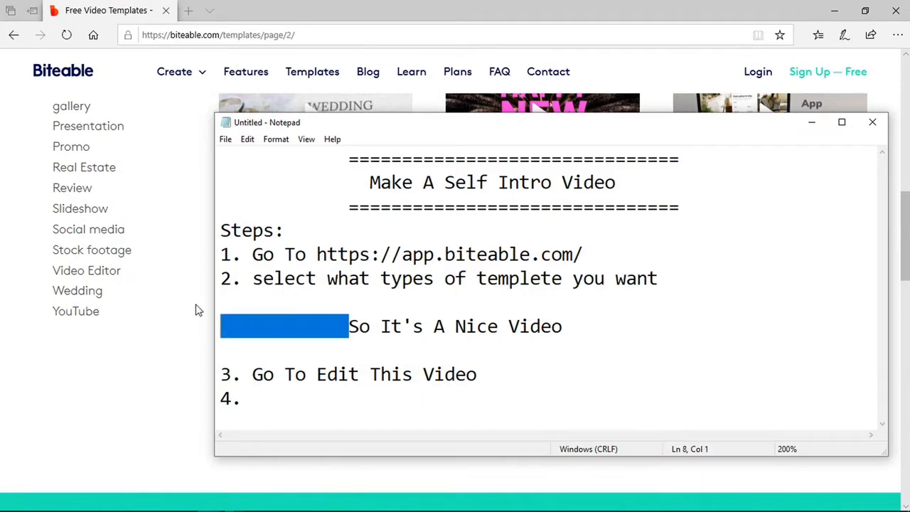
pyautogui.click(222, 303)
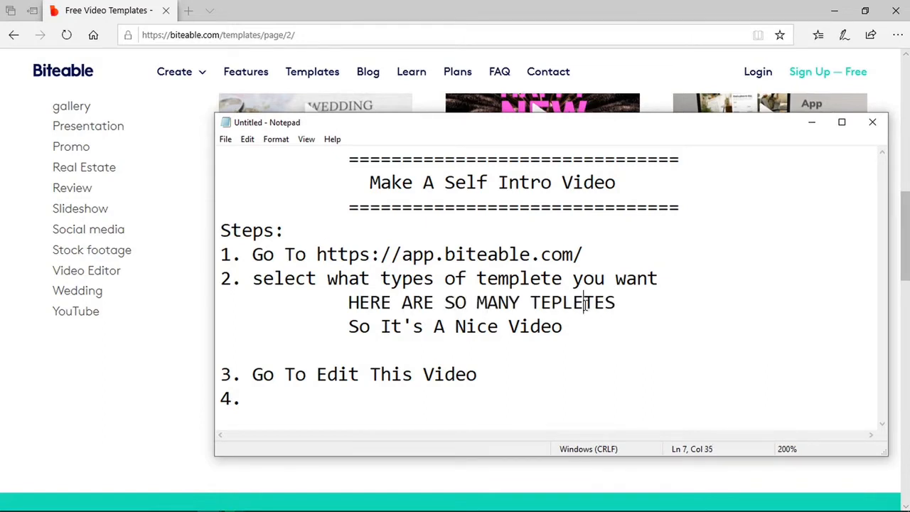
pyautogui.press('BackSpace')
pyautogui.write('A')
pyautogui.click(166, 244)
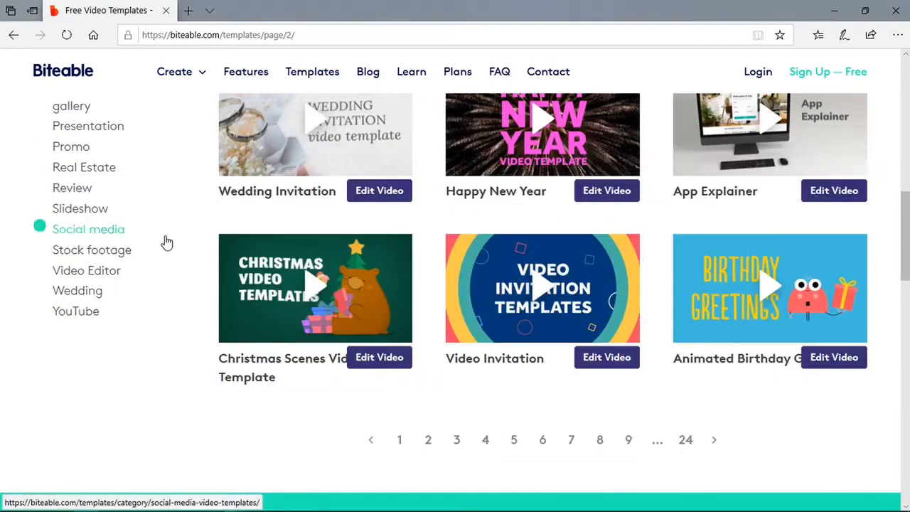
# Filter the templates by Education & training and open the Employee Onboarding template for editing.
pyautogui.scroll(6, 148, 333)
pyautogui.click(98, 315)
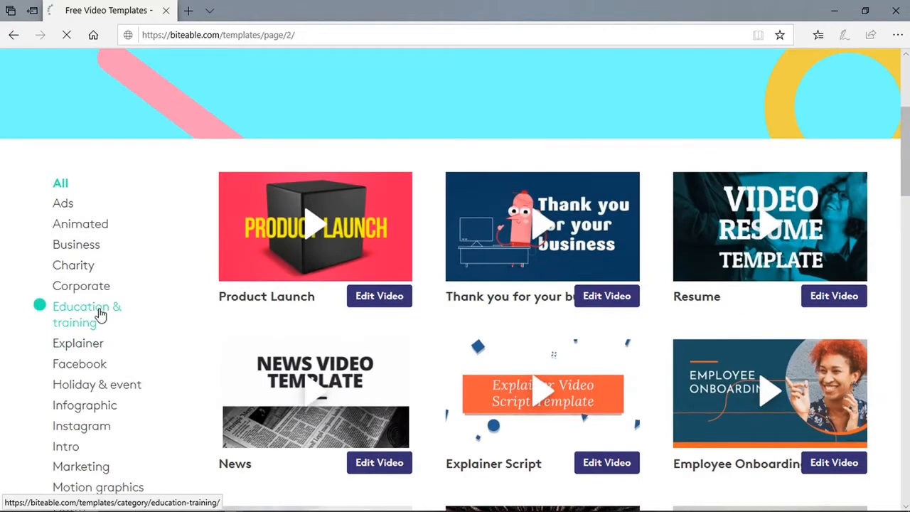
pyautogui.scroll(-3, 102, 311)
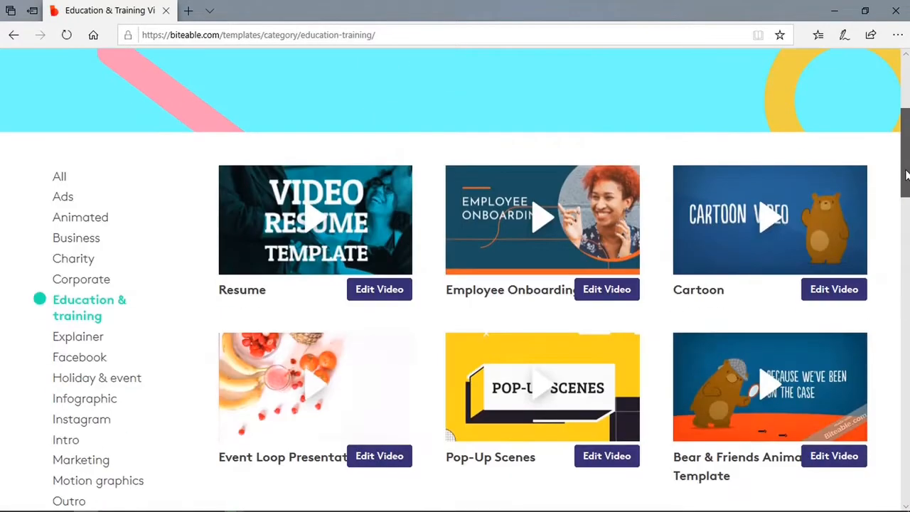
pyautogui.click(607, 288)
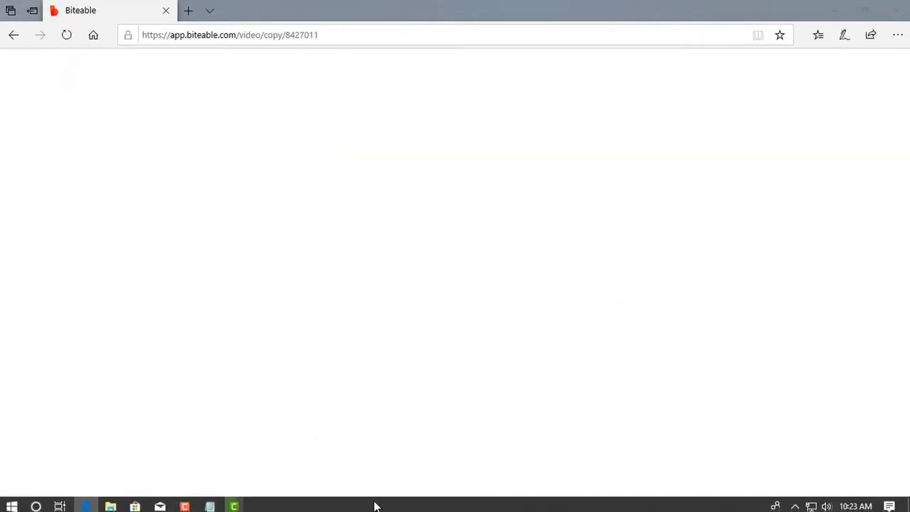
# Switch to Notepad, highlight the step 3 text "Go To Edit This Video", and return to the browser.
pyautogui.moveTo(210, 506)
pyautogui.click(285, 455)
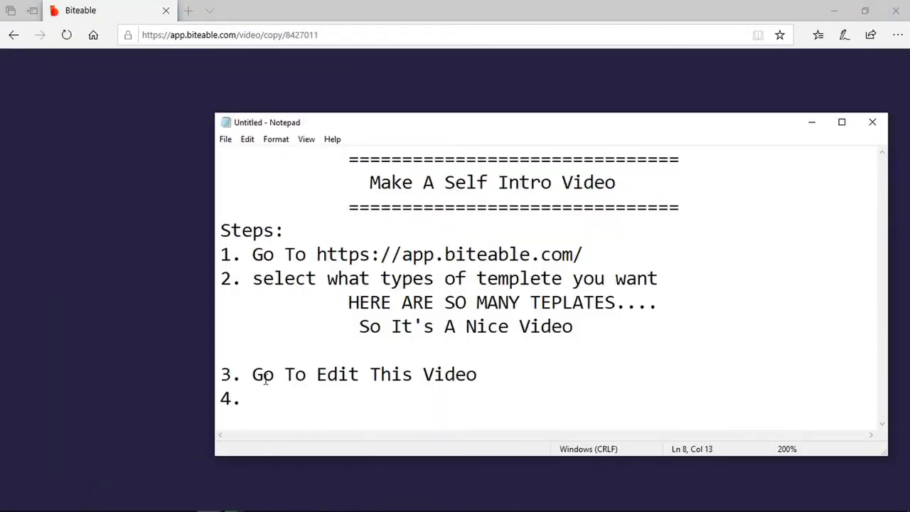
pyautogui.moveTo(250, 375); pyautogui.dragTo(478, 374)
pyautogui.click(40, 296)
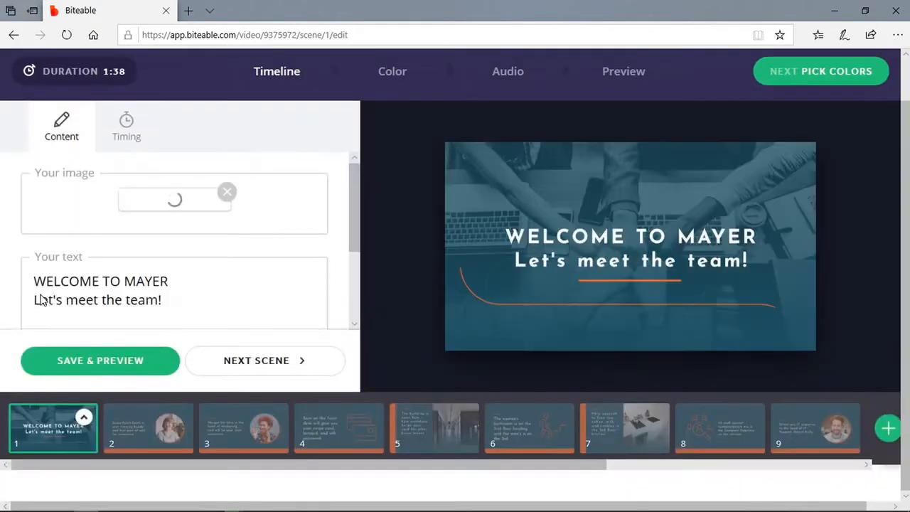
# Replace scene 1's image with Cover-2018.11.19-Benefits-of-Elementor-2-1-1024x536.png from the Desktop folder.
pyautogui.click(228, 193)
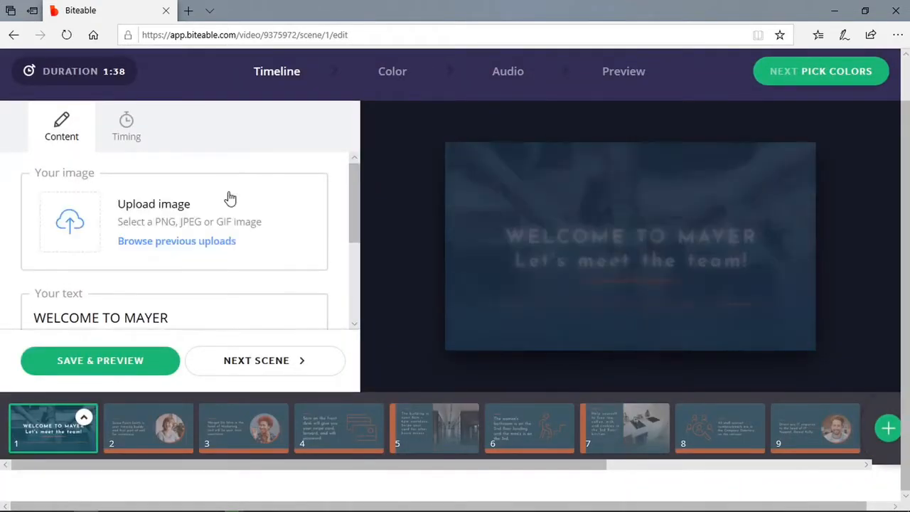
pyautogui.click(81, 228)
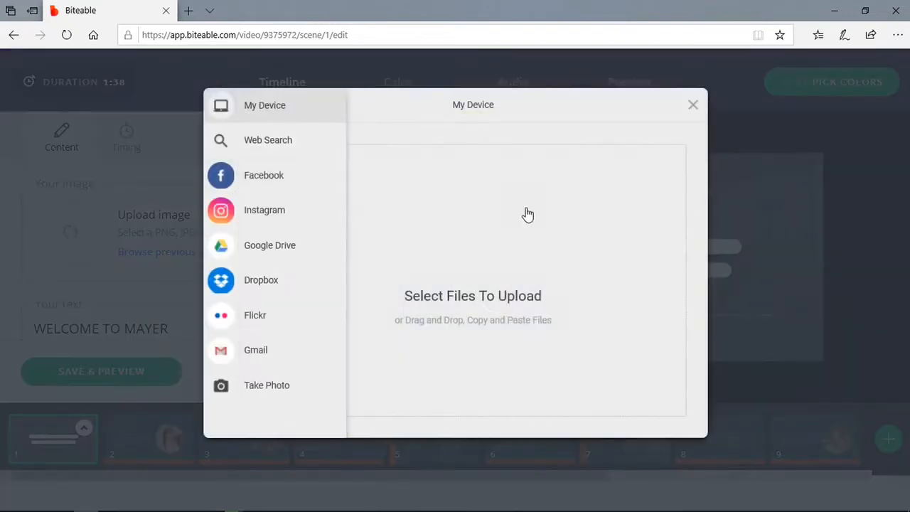
pyautogui.click(480, 267)
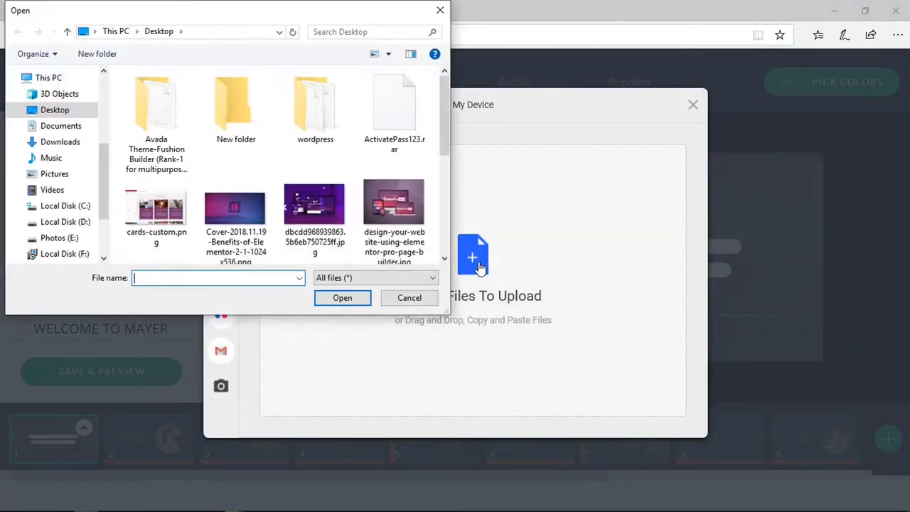
pyautogui.click(235, 209)
pyautogui.click(344, 298)
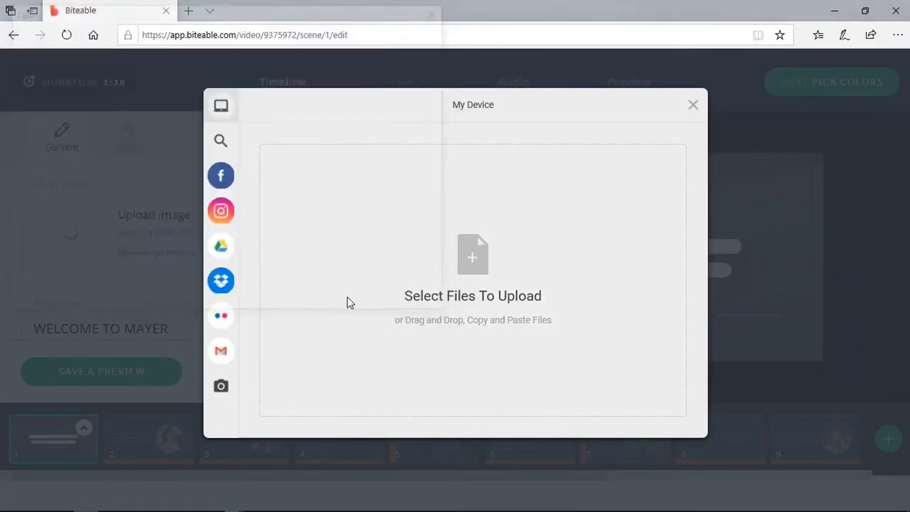
pyautogui.click(672, 422)
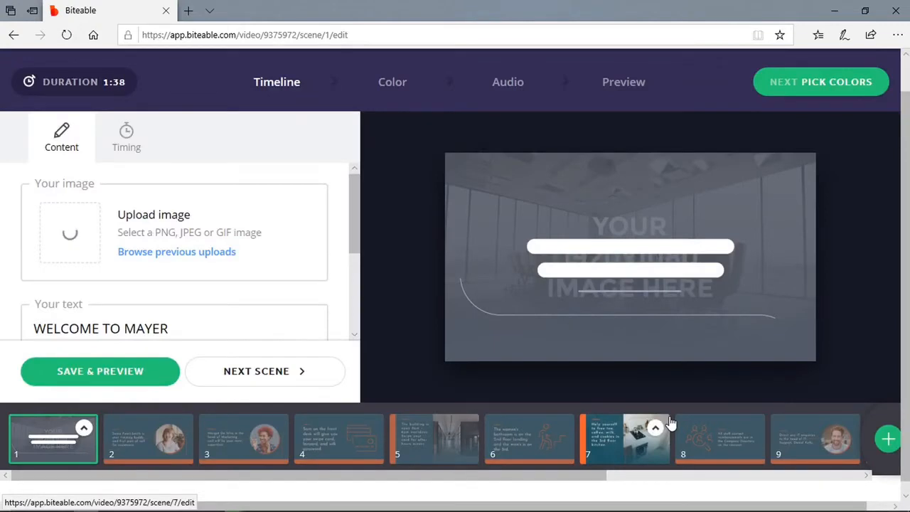
# Copy the first line's introduction from "I'm" through "web developer" in the Notepad script.
pyautogui.moveTo(355, 250); pyautogui.dragTo(356, 277)
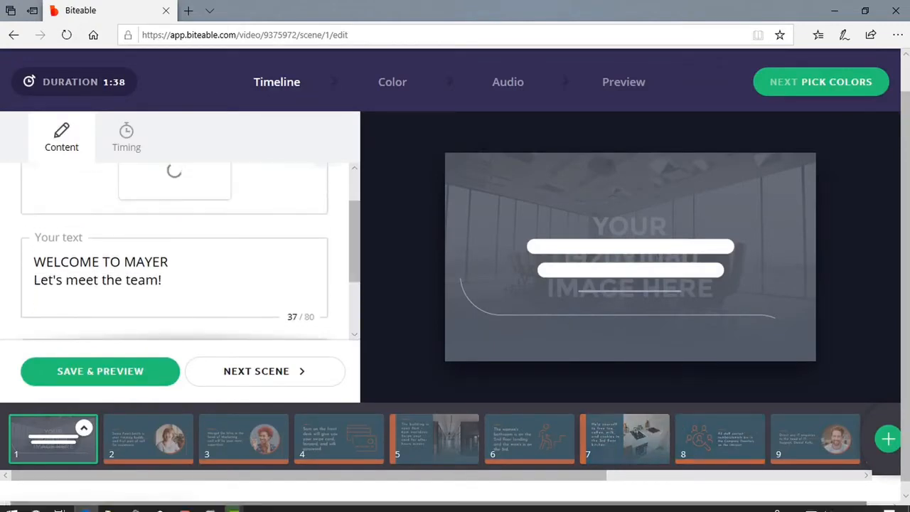
pyautogui.click(205, 507)
pyautogui.click(173, 458)
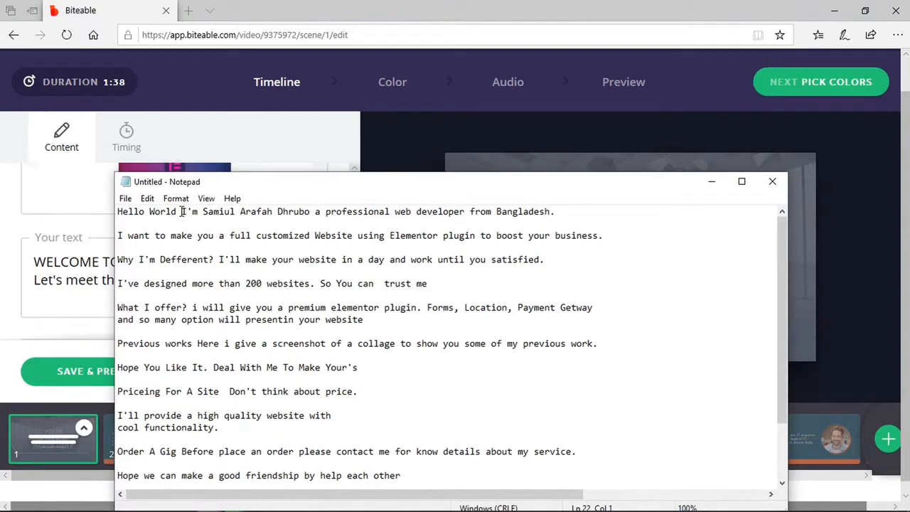
pyautogui.moveTo(182, 211); pyautogui.dragTo(257, 212)
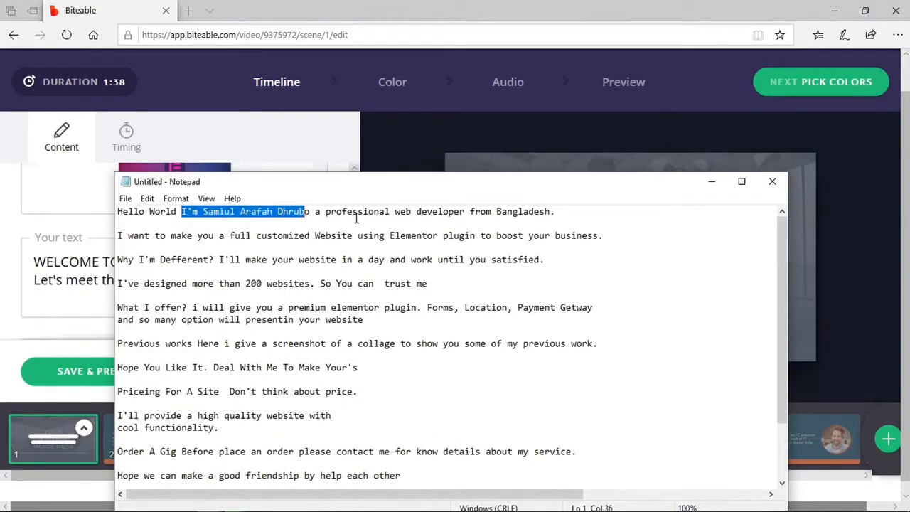
pyautogui.moveTo(356, 219); pyautogui.dragTo(464, 212)
pyautogui.rightClick(438, 206)
pyautogui.click(552, 249)
# Replace scene 1's text with the copied introduction and end it with "from Bangladesh".
pyautogui.click(32, 262)
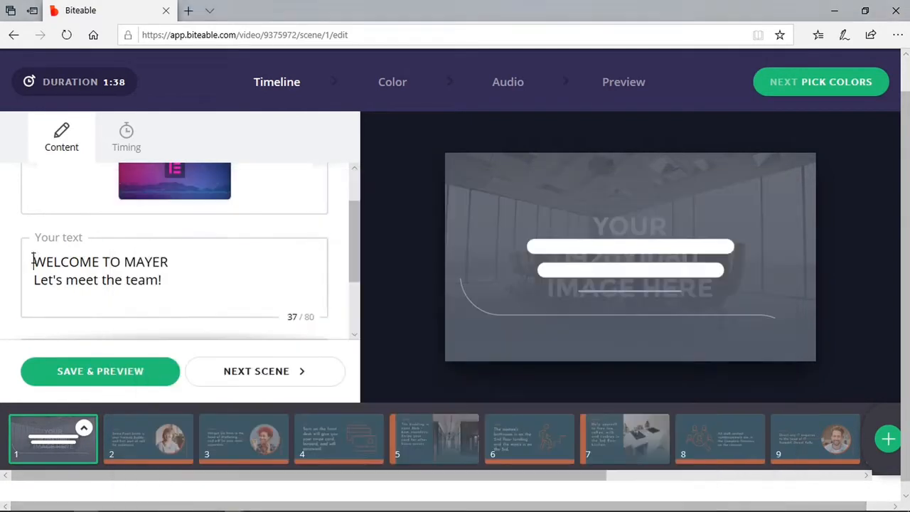
pyautogui.moveTo(32, 262); pyautogui.dragTo(243, 316)
pyautogui.hotkey('ctrl', 'v')
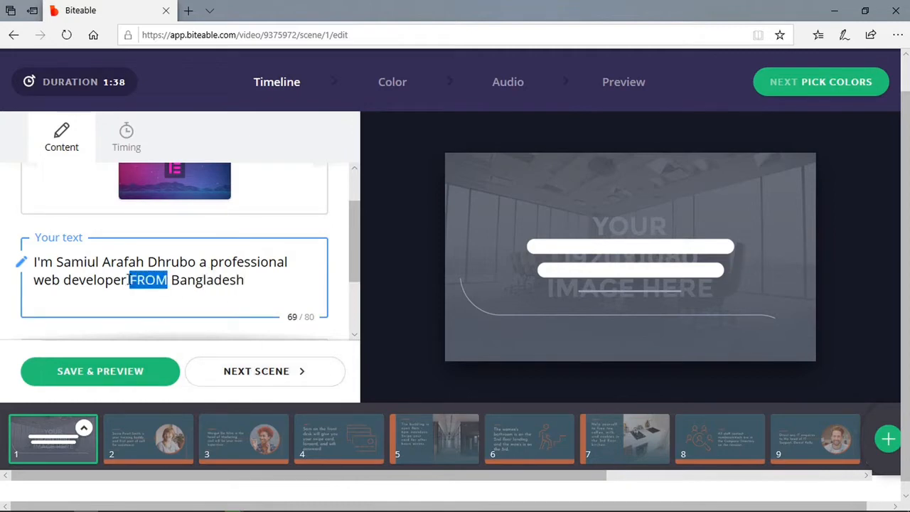
pyautogui.press('BackSpace')
pyautogui.write('from')
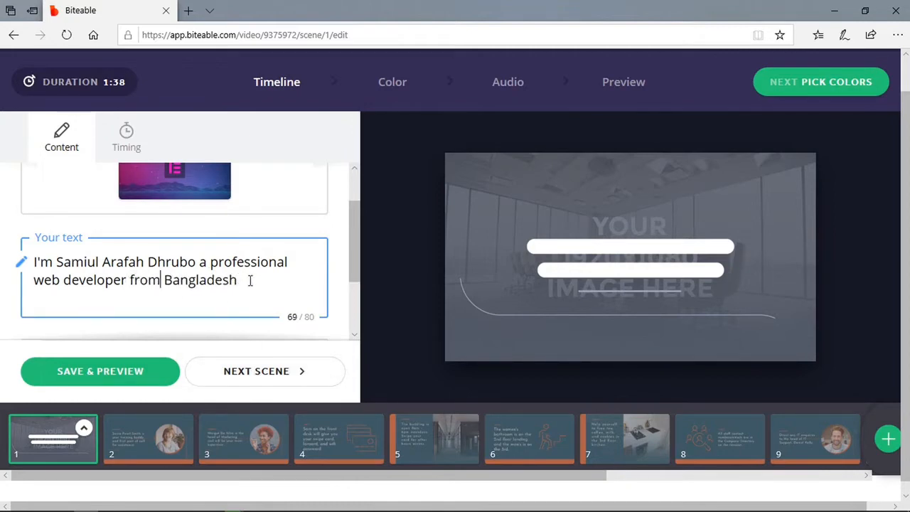
# Save scene 1 and generate its preview.
pyautogui.click(260, 375)
pyautogui.click(53, 437)
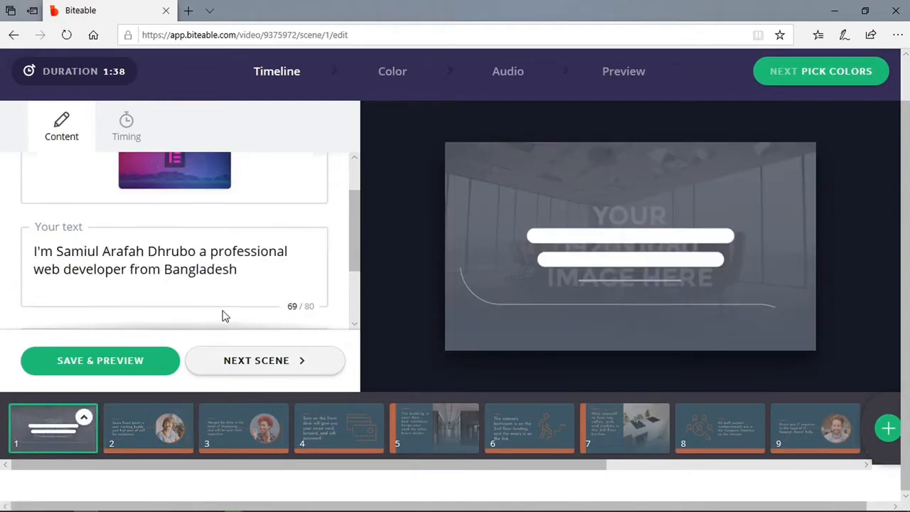
pyautogui.click(132, 359)
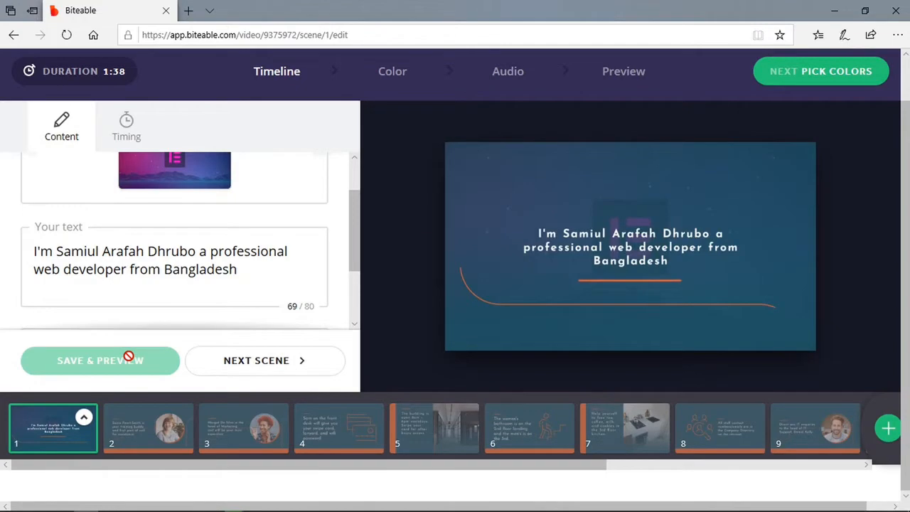
# Replace scene 2's image with the portrait photo from the Downloads folder, uploading it uncropped.
pyautogui.click(135, 432)
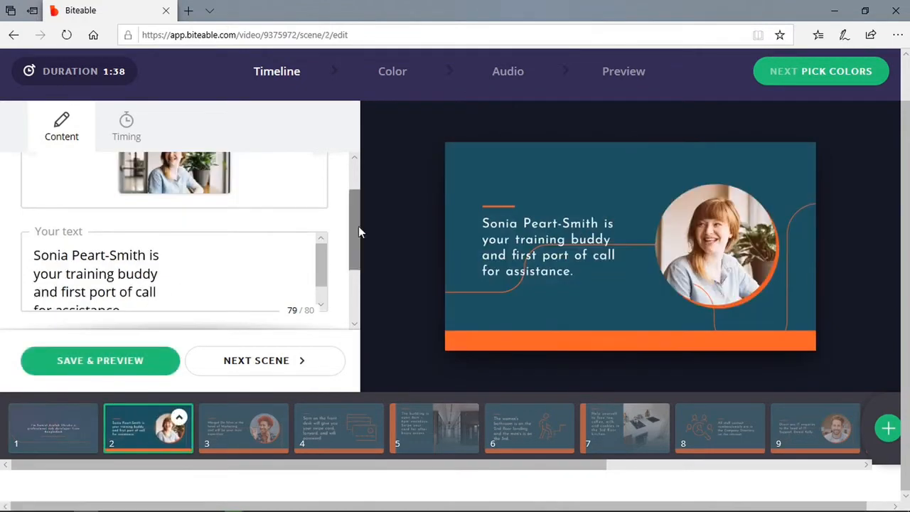
pyautogui.moveTo(358, 227); pyautogui.dragTo(357, 199)
pyautogui.click(225, 192)
pyautogui.click(70, 226)
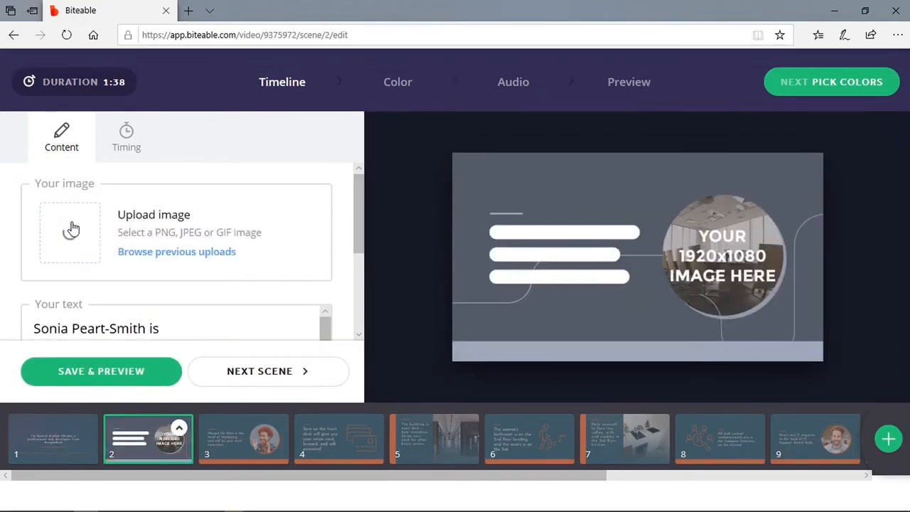
pyautogui.click(471, 264)
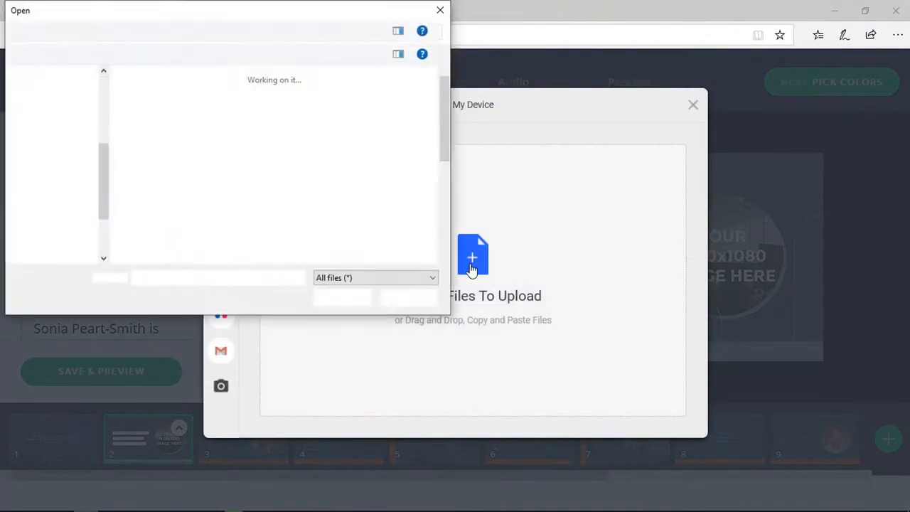
pyautogui.click(62, 142)
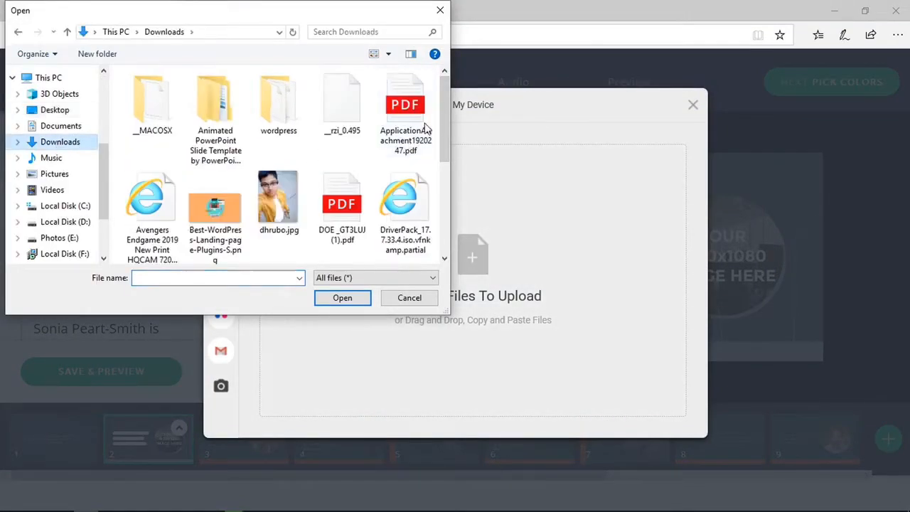
pyautogui.click(315, 206)
pyautogui.click(343, 298)
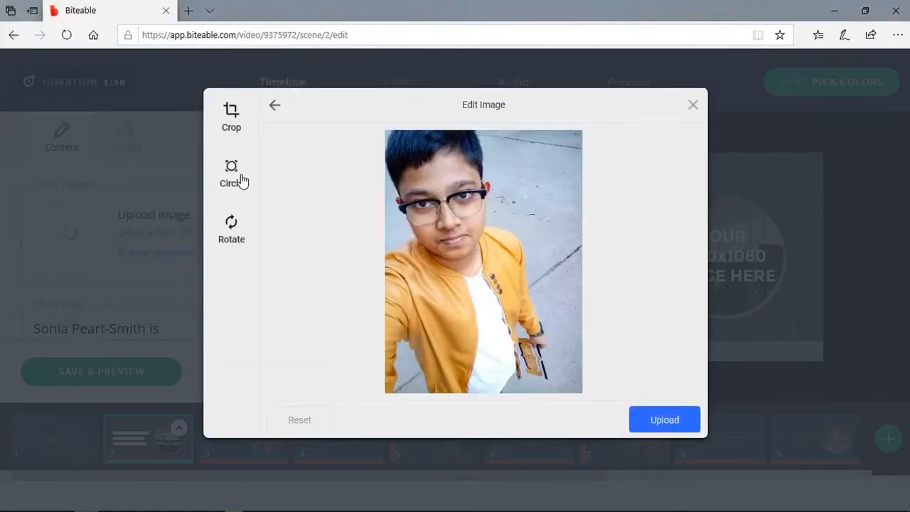
pyautogui.click(674, 424)
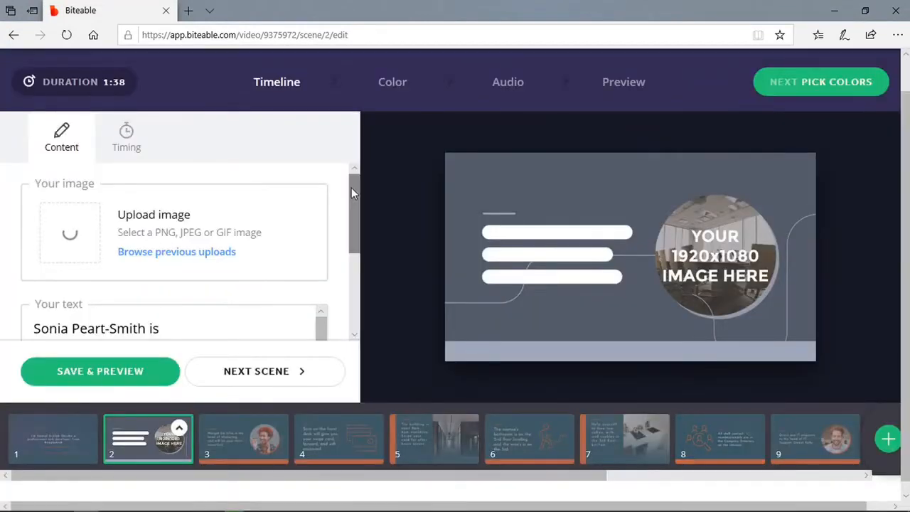
# Switch to the Notepad window that holds the scene script.
pyautogui.scroll(-2, 351, 188)
pyautogui.moveTo(209, 505)
pyautogui.click(277, 455)
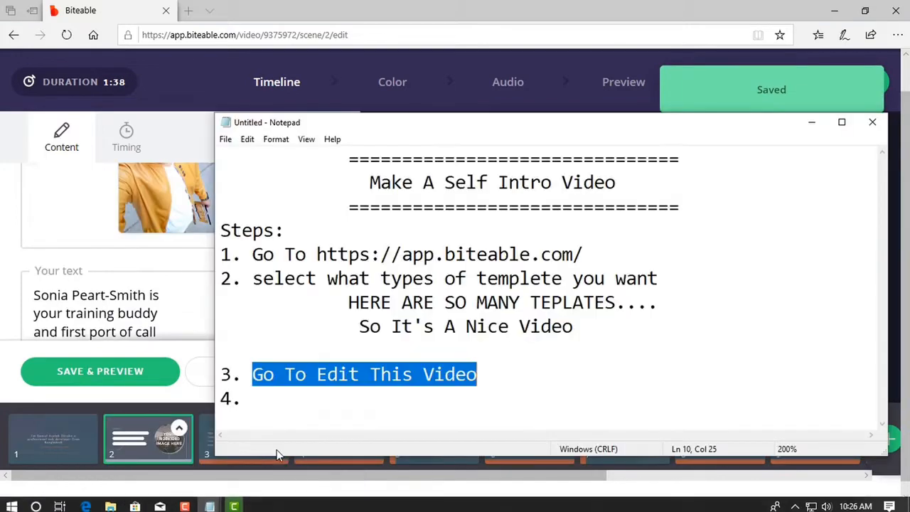
pyautogui.click(178, 458)
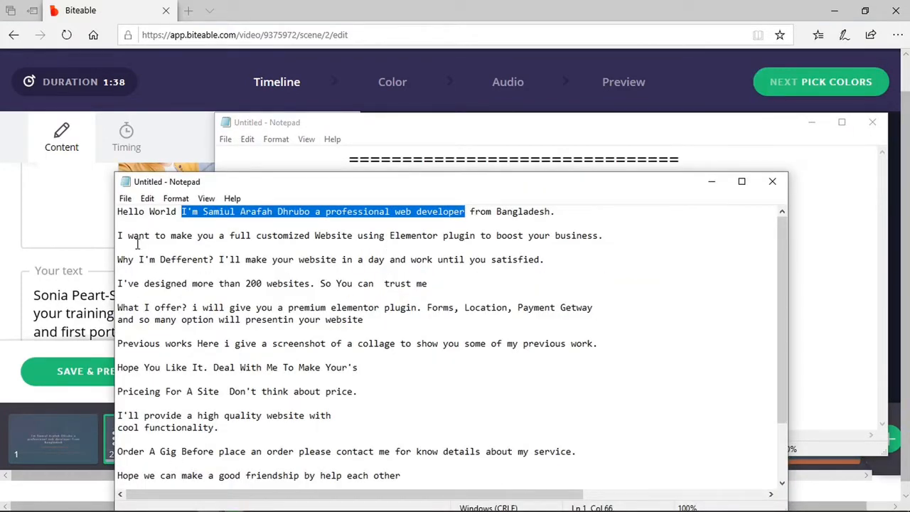
pyautogui.moveTo(119, 235); pyautogui.dragTo(610, 240)
pyautogui.click(603, 272)
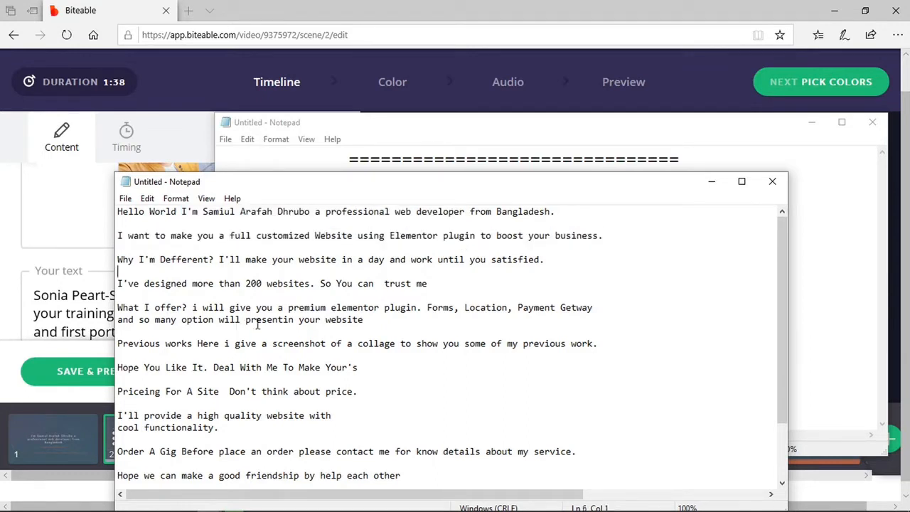
pyautogui.moveTo(221, 259); pyautogui.dragTo(548, 260)
pyautogui.rightClick(504, 268)
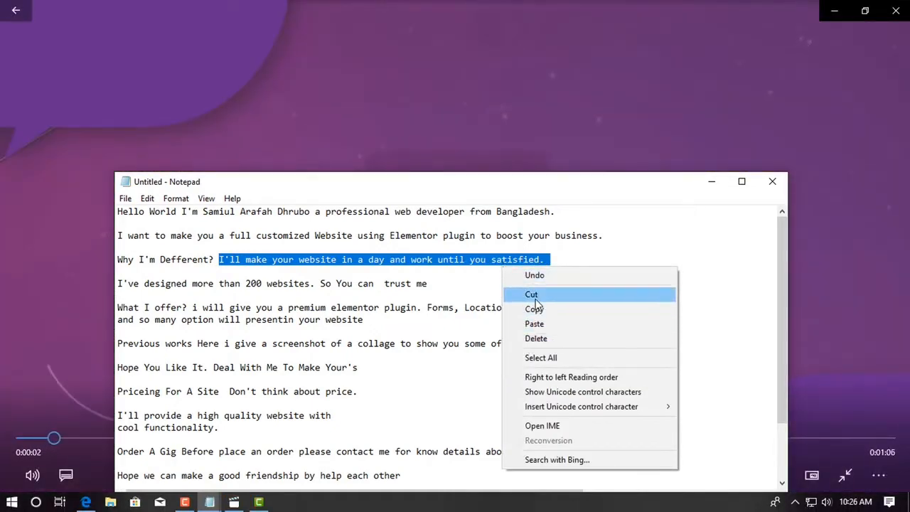
pyautogui.click(836, 12)
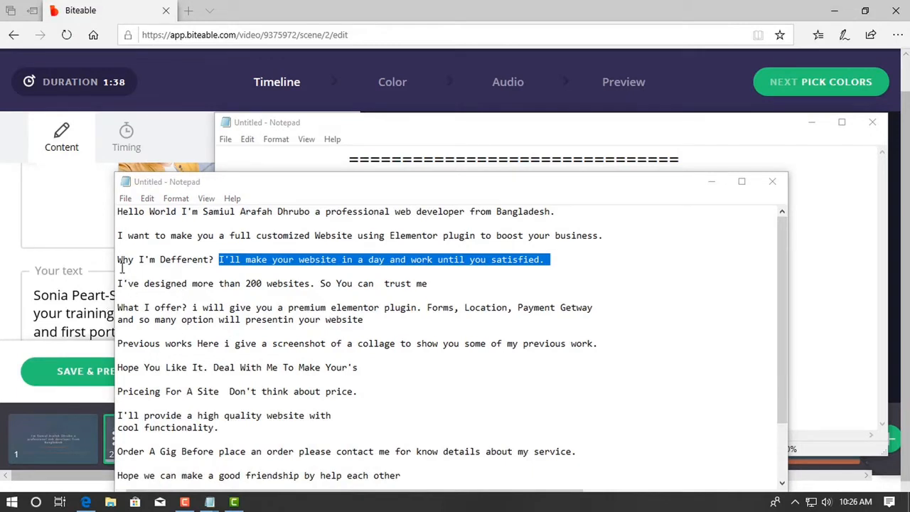
pyautogui.moveTo(118, 284); pyautogui.dragTo(446, 281)
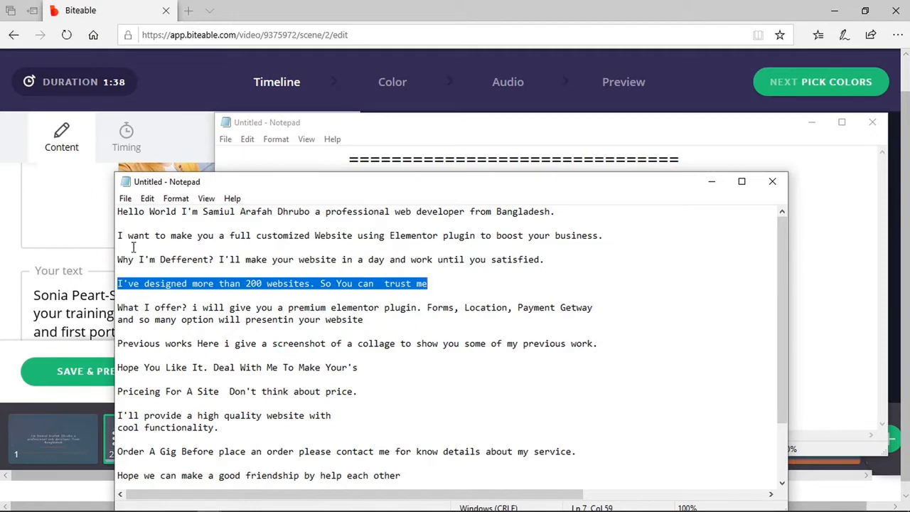
# Replace scene 2's text with the script's "I'll make your website in a day and work until you satisfied." and advance to scene 3.
pyautogui.moveTo(216, 259); pyautogui.dragTo(621, 264)
pyautogui.rightClick(533, 260)
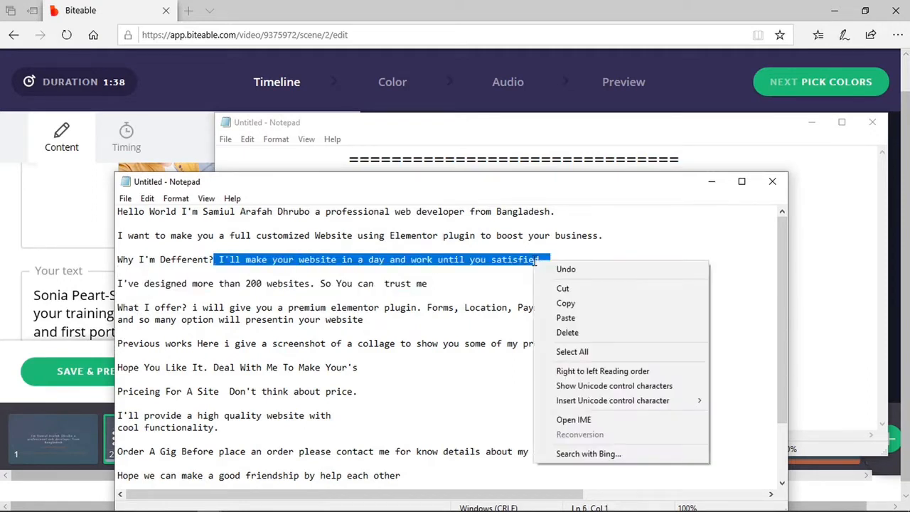
pyautogui.click(565, 301)
pyautogui.click(3, 212)
pyautogui.click(33, 297)
pyautogui.hotkey('ctrl', 'a')
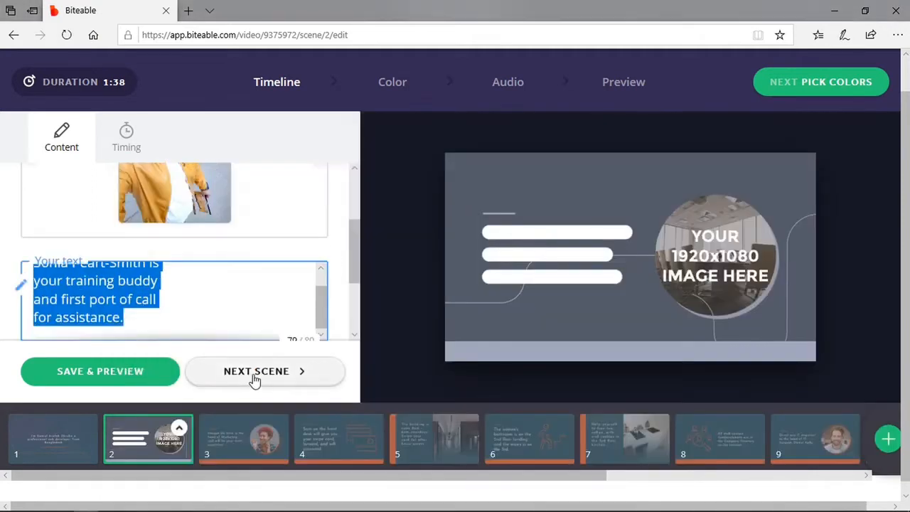
pyautogui.hotkey('ctrl', 'v')
pyautogui.click(252, 378)
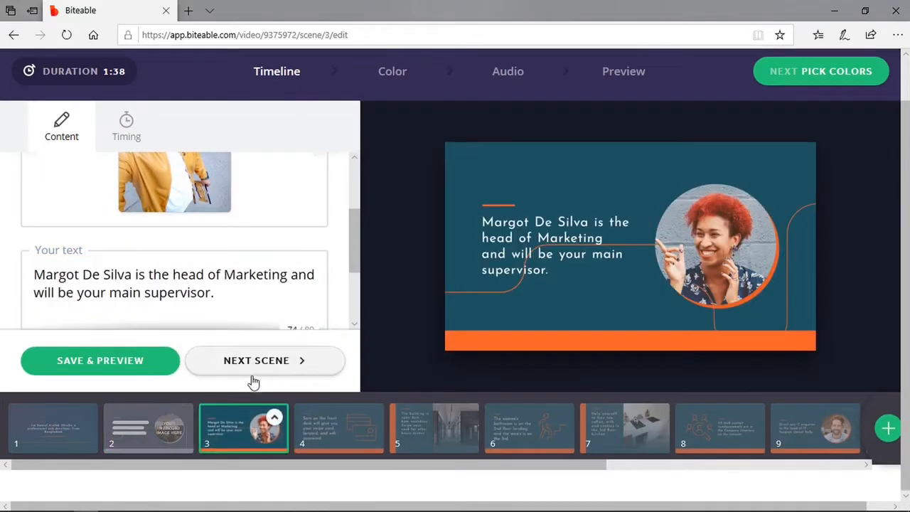
# Replace scene 3's image with cards-custom.png from the Desktop, uploading it uncropped.
pyautogui.scroll(3, 358, 257)
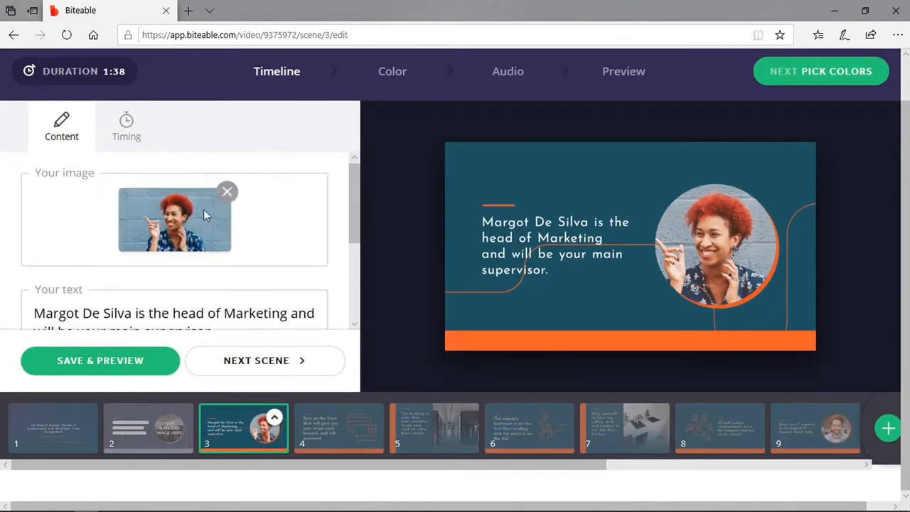
pyautogui.click(226, 191)
pyautogui.click(70, 232)
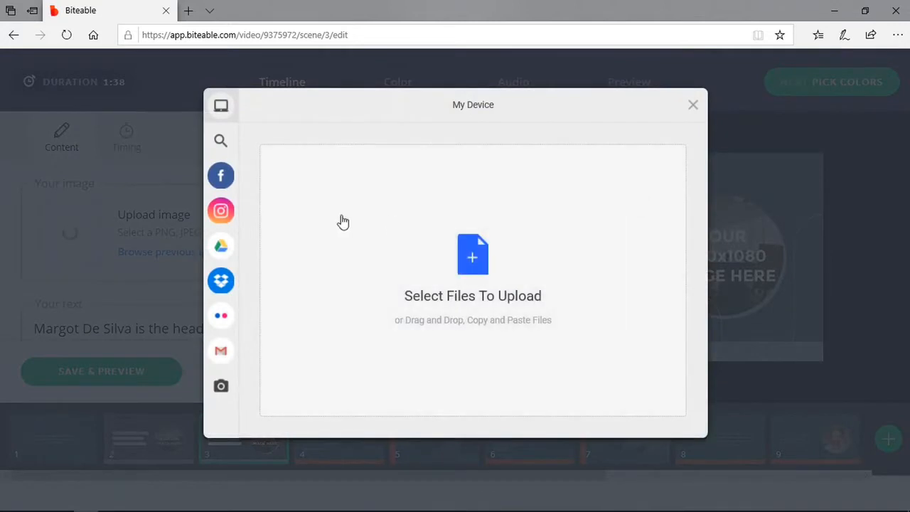
pyautogui.click(472, 257)
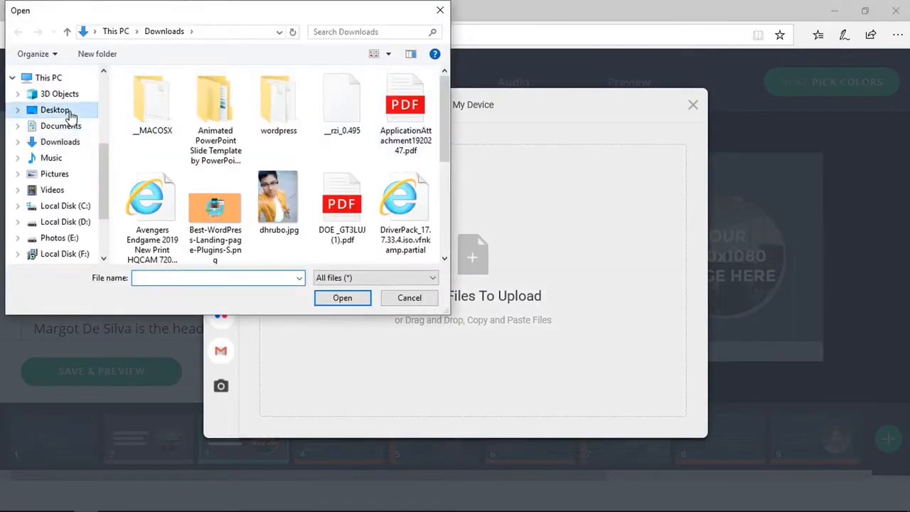
pyautogui.click(62, 111)
pyautogui.click(178, 213)
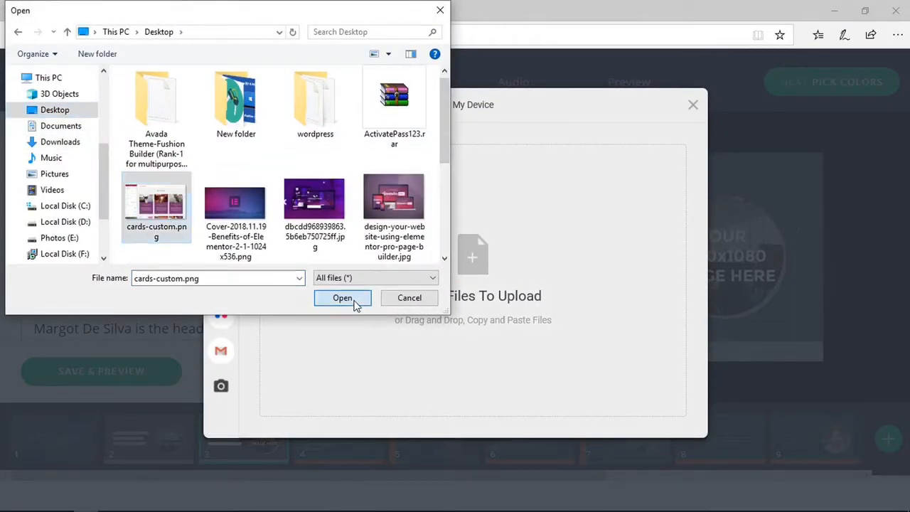
pyautogui.click(356, 300)
pyautogui.click(665, 425)
# Replace scene 3's text with the Notepad line "I've designed more than 200 websites. So You can trust me" and advance to scene 4.
pyautogui.moveTo(211, 501)
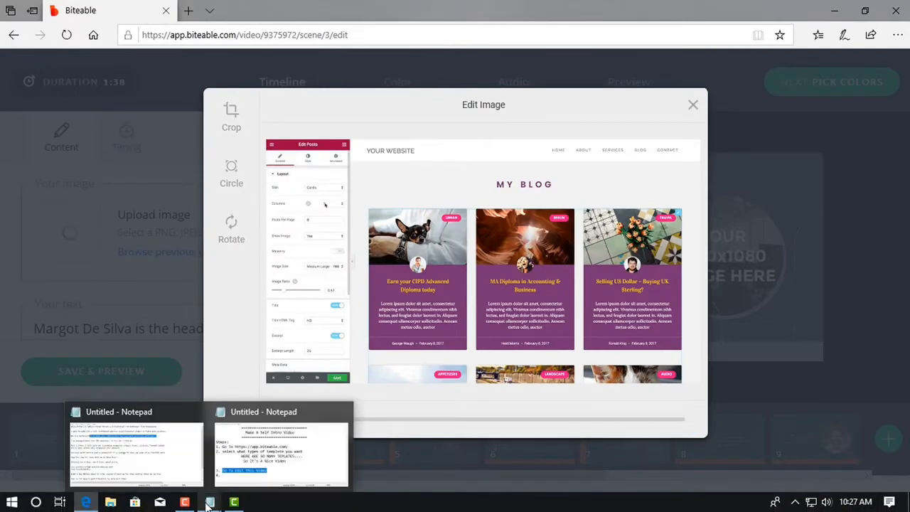
pyautogui.click(193, 468)
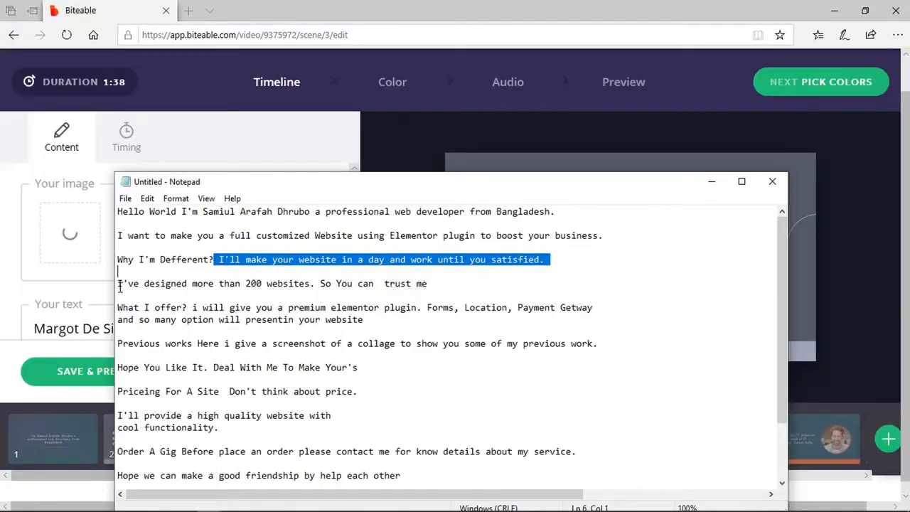
pyautogui.moveTo(119, 285); pyautogui.dragTo(464, 284)
pyautogui.rightClick(396, 285)
pyautogui.click(417, 326)
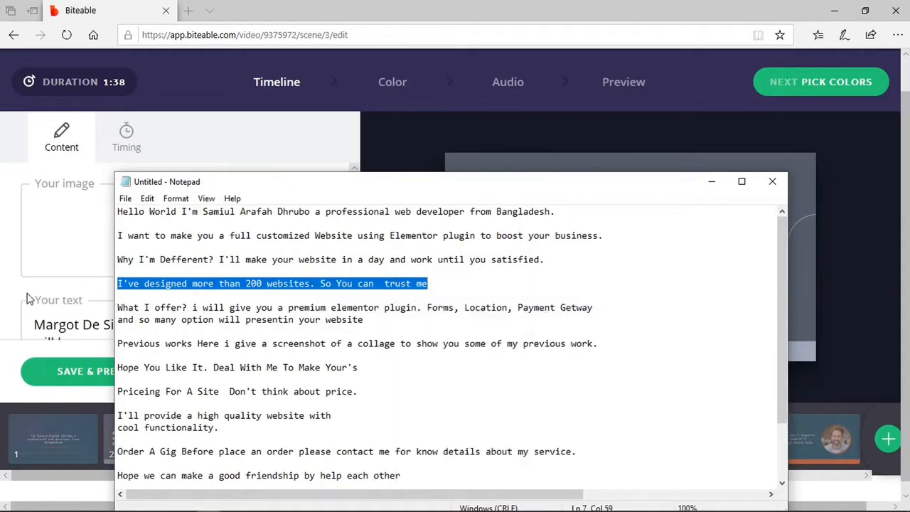
pyautogui.click(28, 299)
pyautogui.hotkey('ctrl', 'a')
pyautogui.hotkey('ctrl', 'v')
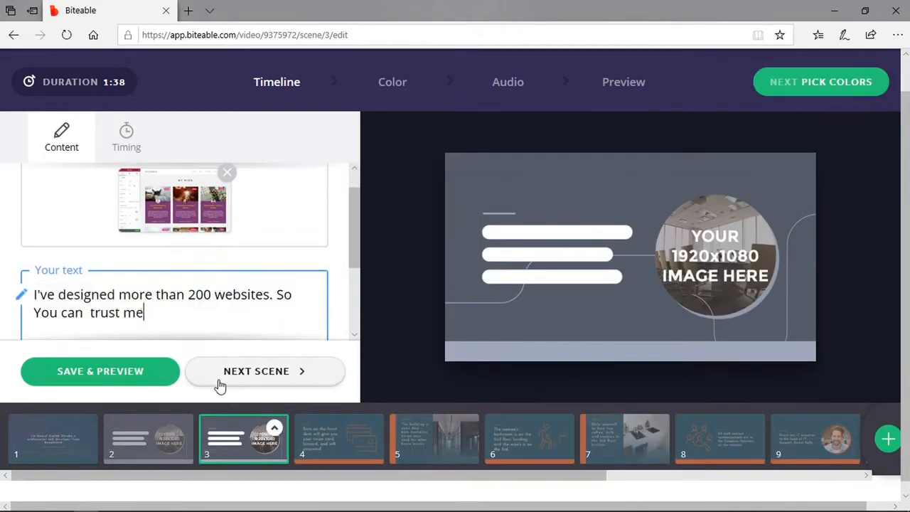
pyautogui.click(249, 372)
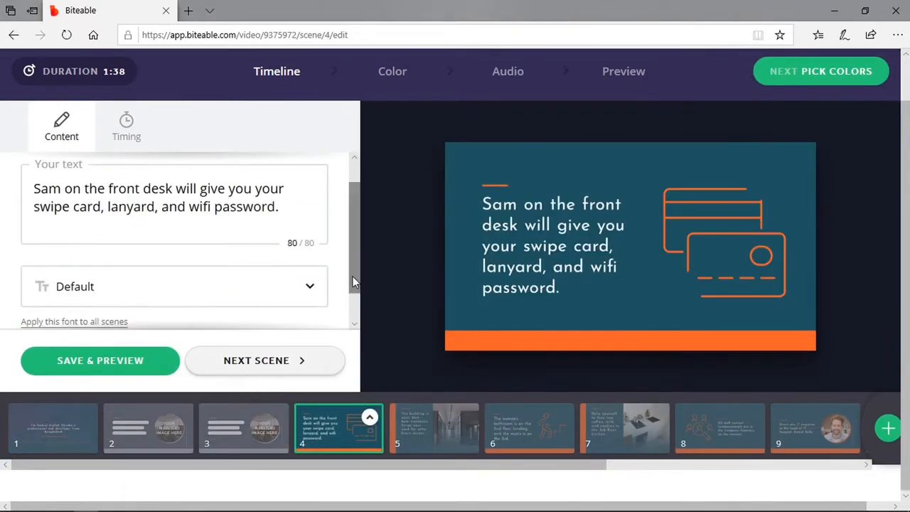
# Replace scene 4's text with the Notepad line "Hope You Like It. Deal With Me To Make Your's" and generate its preview.
pyautogui.moveTo(352, 276); pyautogui.dragTo(356, 239)
pyautogui.moveTo(218, 504)
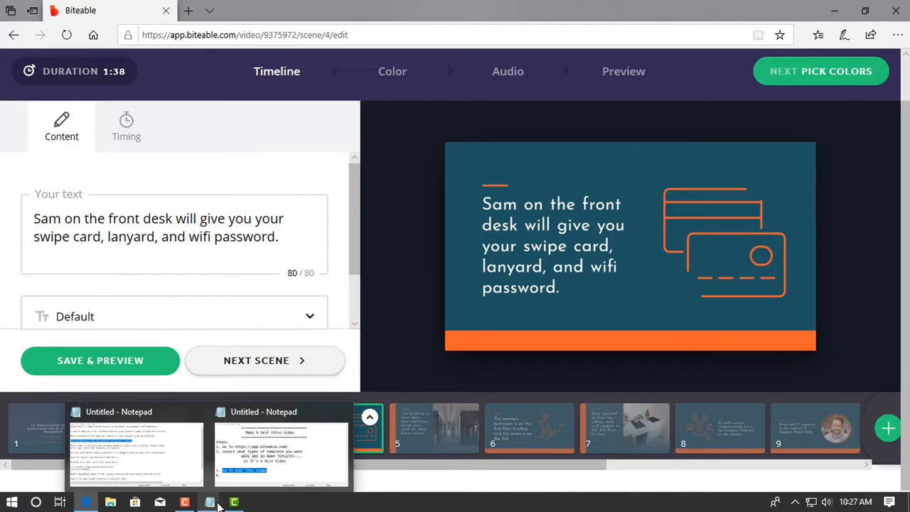
pyautogui.click(137, 454)
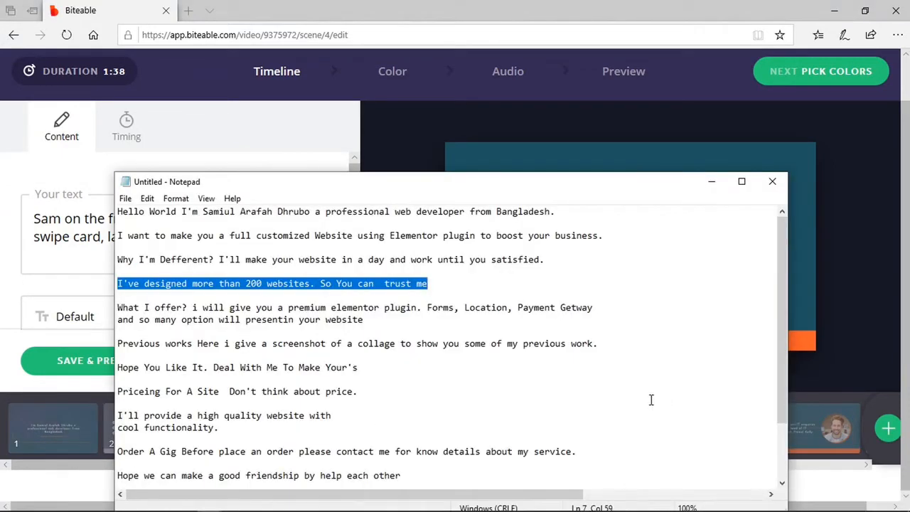
pyautogui.moveTo(117, 367); pyautogui.dragTo(402, 365)
pyautogui.moveTo(33, 219); pyautogui.dragTo(378, 285)
pyautogui.hotkey('ctrl', 'v')
pyautogui.click(86, 363)
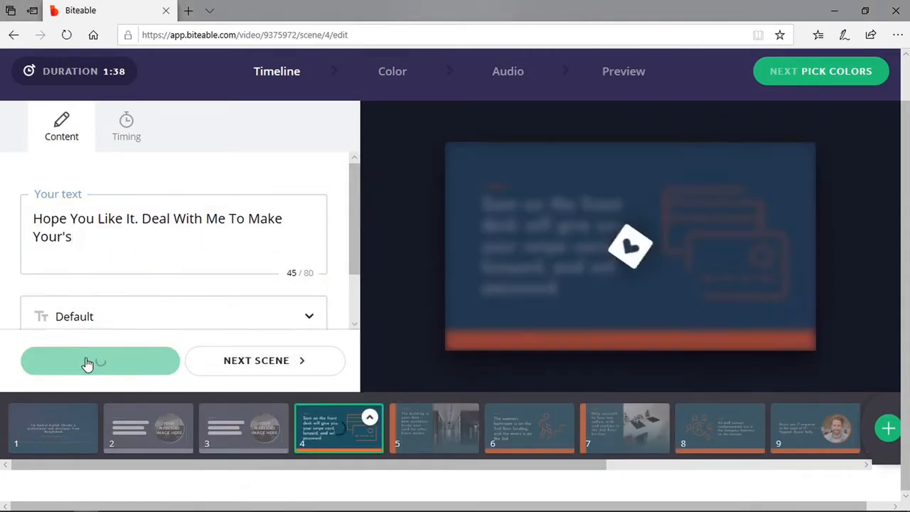
# Copy "Here i give a screenshot of a collage to show you some of my previous work." from the Notepad script and open scene 5.
pyautogui.moveTo(210, 502)
pyautogui.click(167, 455)
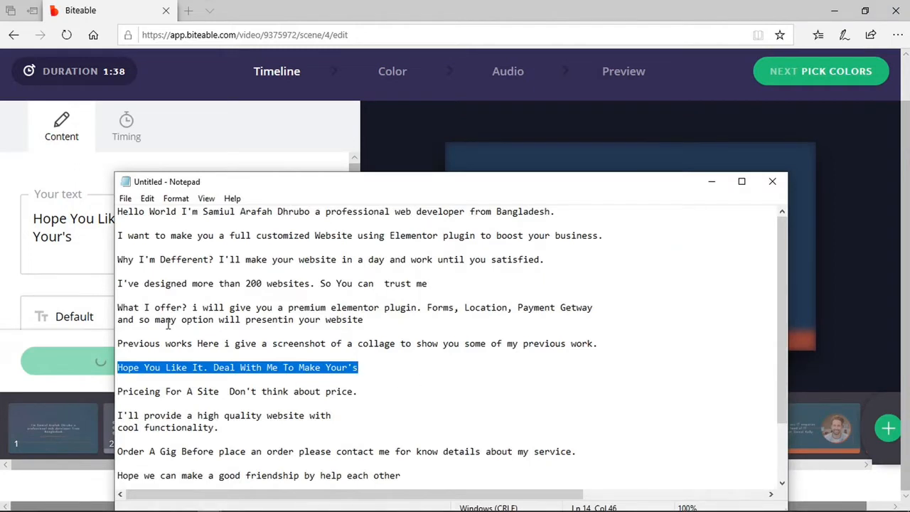
pyautogui.moveTo(782, 329)
pyautogui.mouseDown()
pyautogui.moveTo(778, 353)
pyautogui.moveTo(786, 313)
pyautogui.mouseUp()
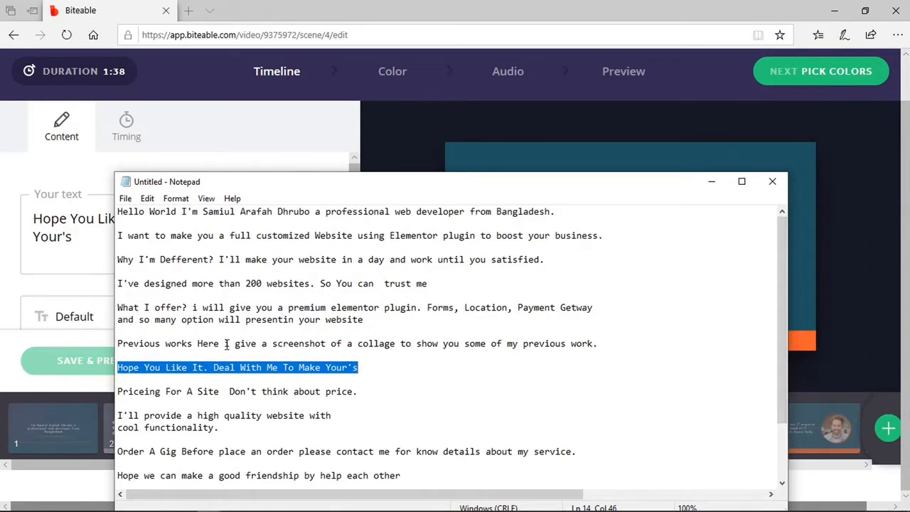
pyautogui.moveTo(199, 345); pyautogui.dragTo(601, 345)
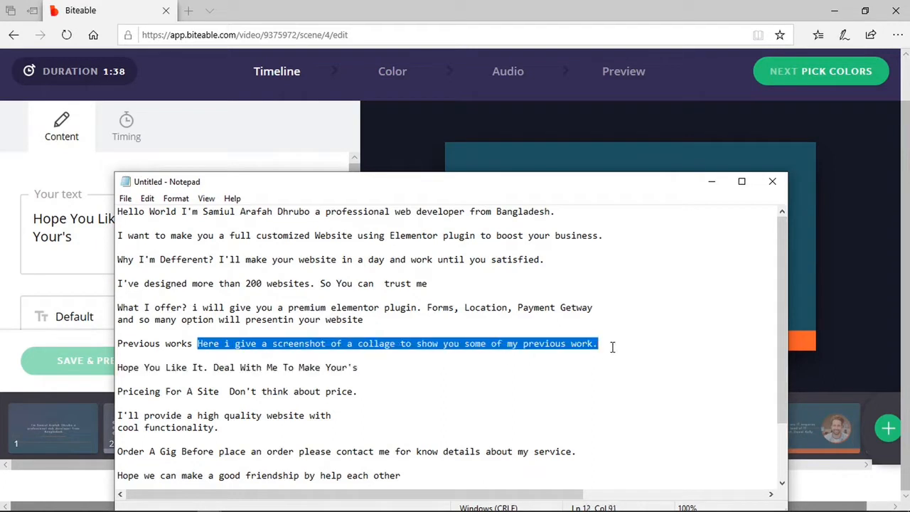
pyautogui.rightClick(584, 347)
pyautogui.click(616, 186)
pyautogui.click(81, 250)
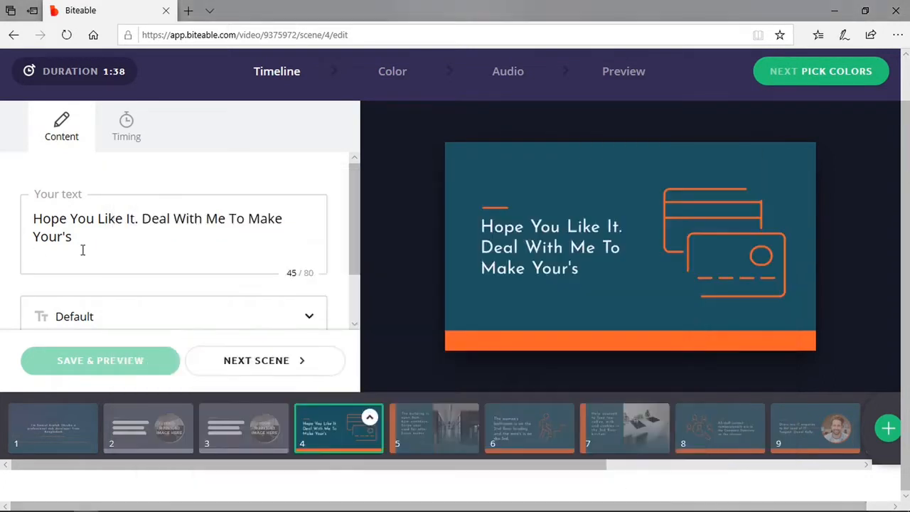
pyautogui.click(260, 362)
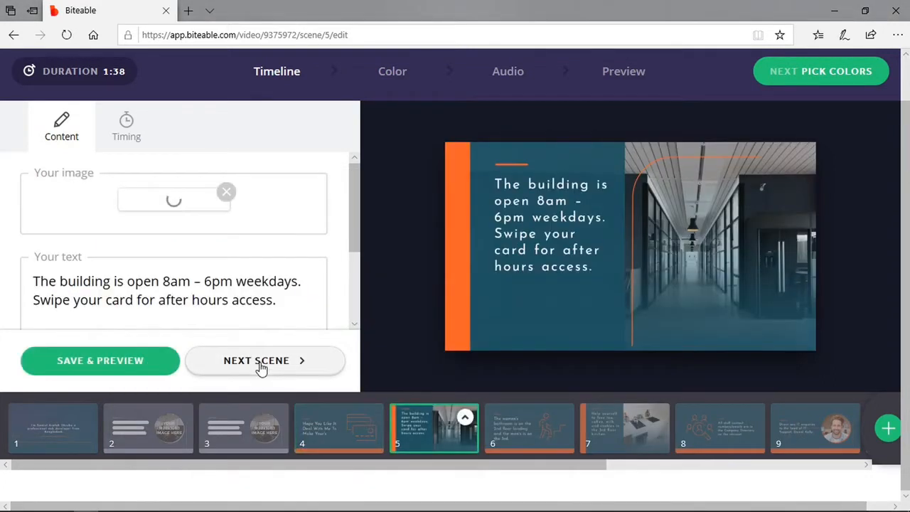
# Replace scene 5's image with another picture from the Desktop folder, uploading it uncropped.
pyautogui.click(227, 193)
pyautogui.click(69, 227)
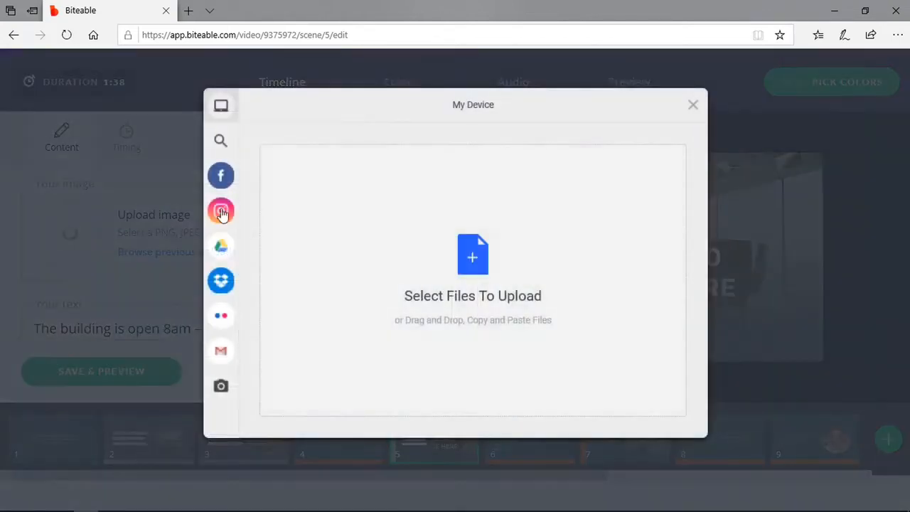
pyautogui.click(475, 268)
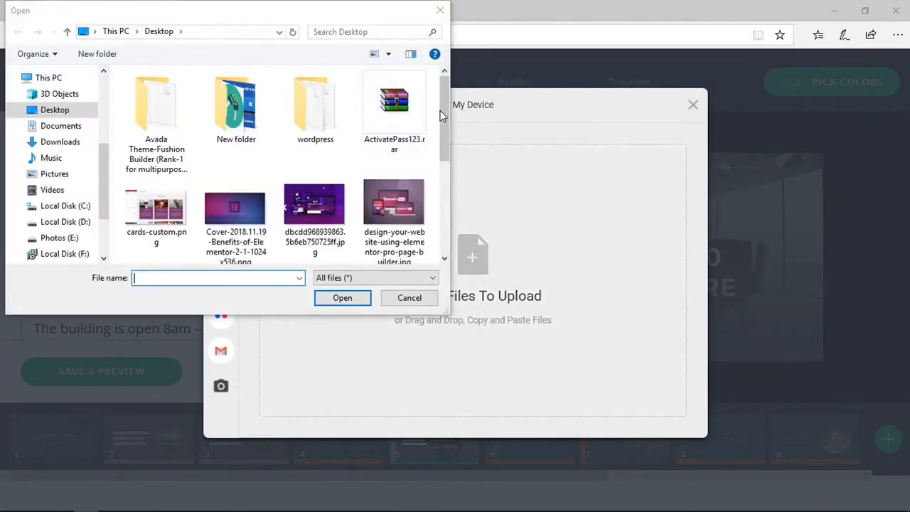
pyautogui.moveTo(445, 135); pyautogui.dragTo(445, 173)
pyautogui.click(144, 246)
pyautogui.click(345, 302)
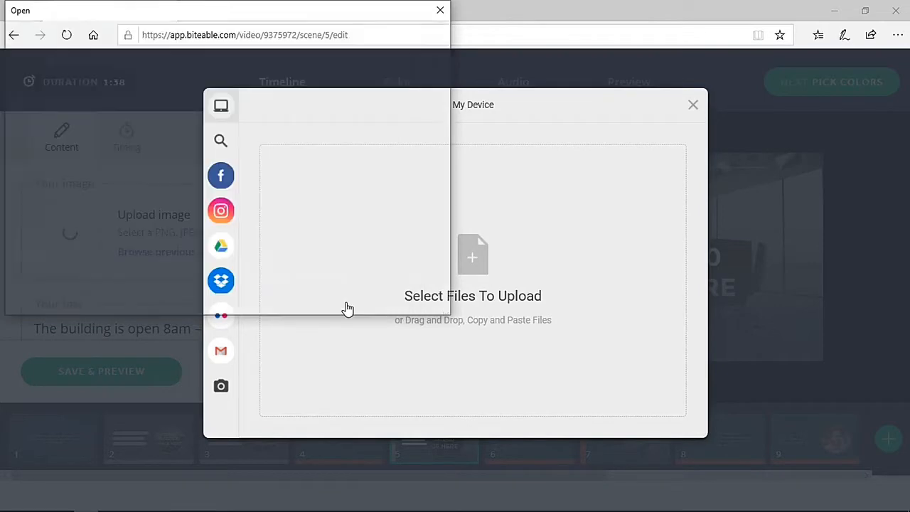
pyautogui.click(677, 421)
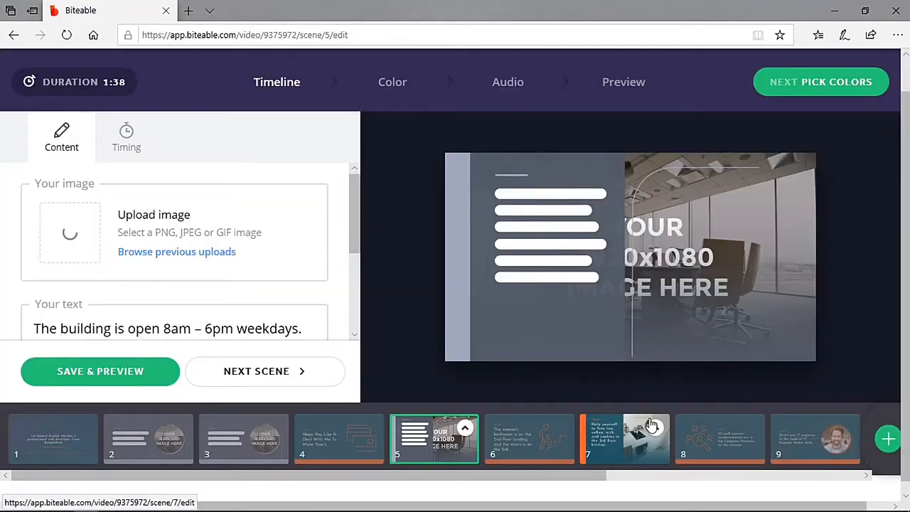
# Replace scene 5's text with the copied sentence about previous work and advance to scene 6.
pyautogui.tripleClick(44, 318)
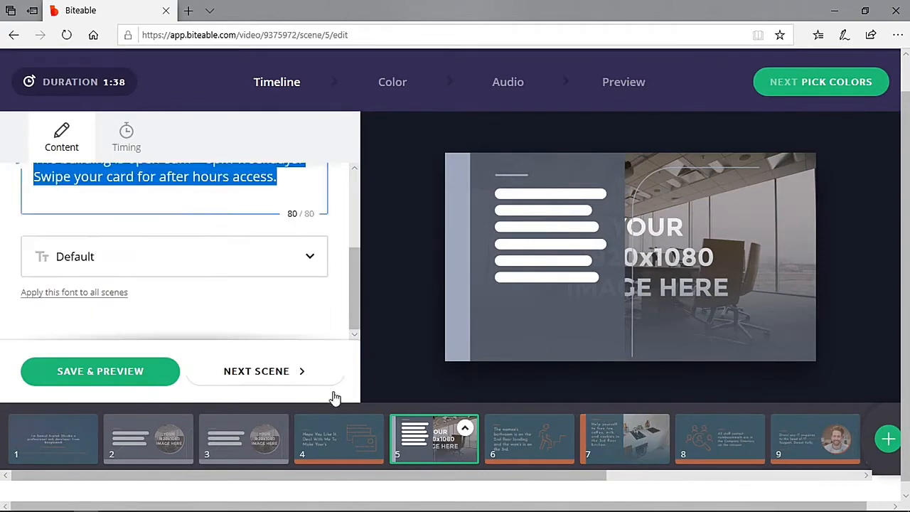
pyautogui.hotkey('ctrl', 'v')
pyautogui.click(240, 371)
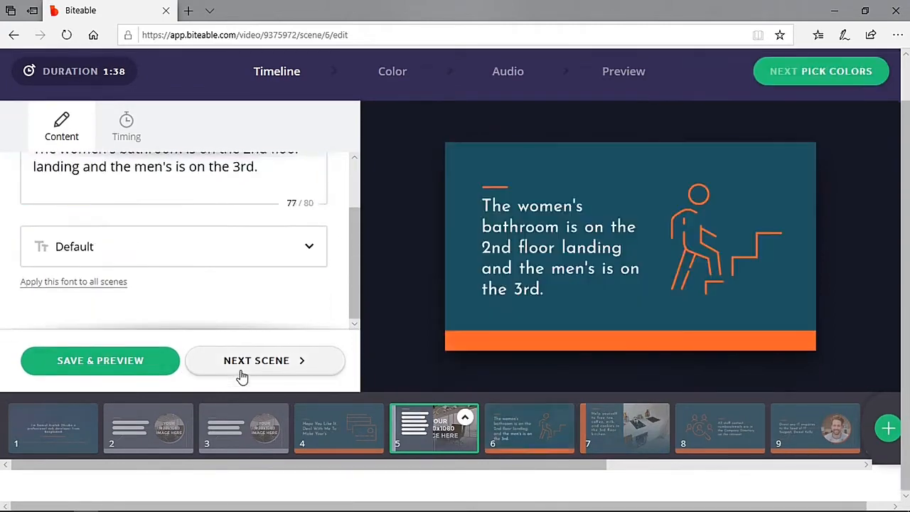
# Copy "a full customized Website using Elementor plugin to boost your business." from the Notepad script.
pyautogui.scroll(2, 355, 249)
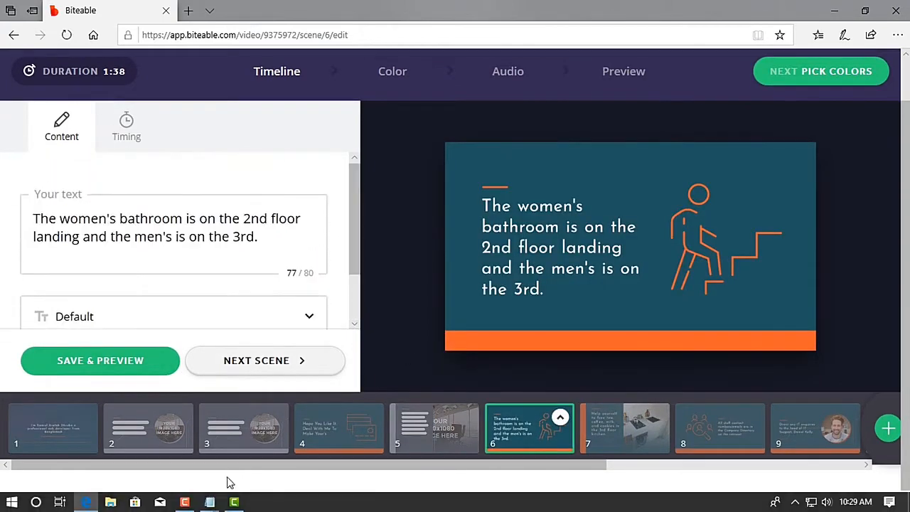
pyautogui.moveTo(210, 502)
pyautogui.click(170, 470)
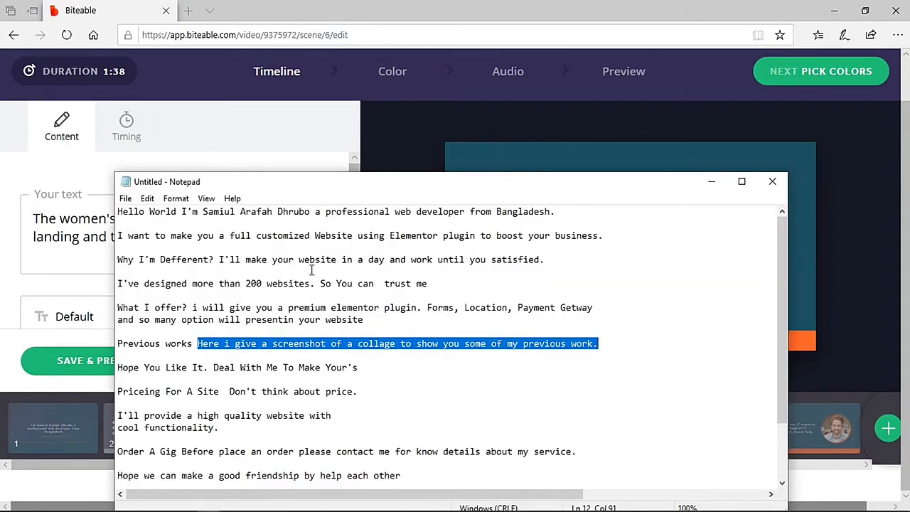
pyautogui.moveTo(219, 235); pyautogui.dragTo(604, 235)
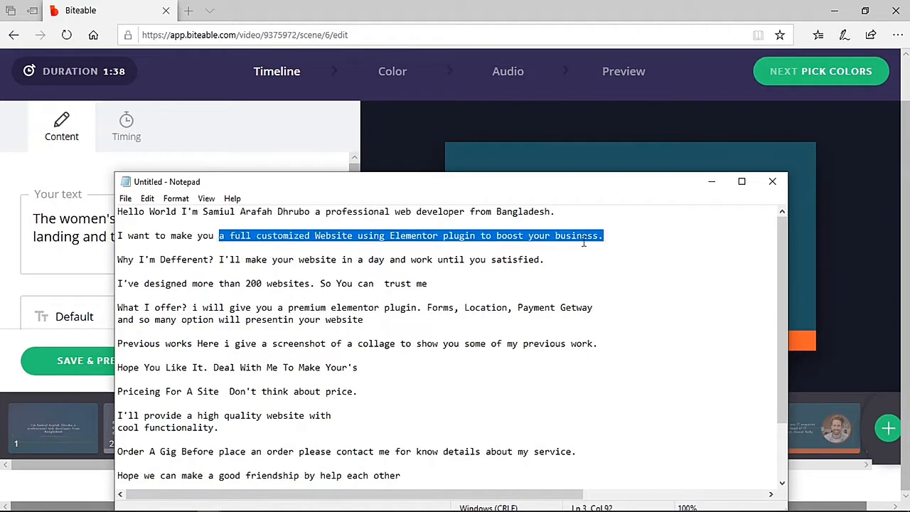
pyautogui.rightClick(584, 240)
pyautogui.click(615, 284)
# Replace scene 6's text with the copied sentence, capitalize its opening "A", and advance to scene 7.
pyautogui.hotkey('alt', 'Tab')
pyautogui.hotkey('ctrl', 'a')
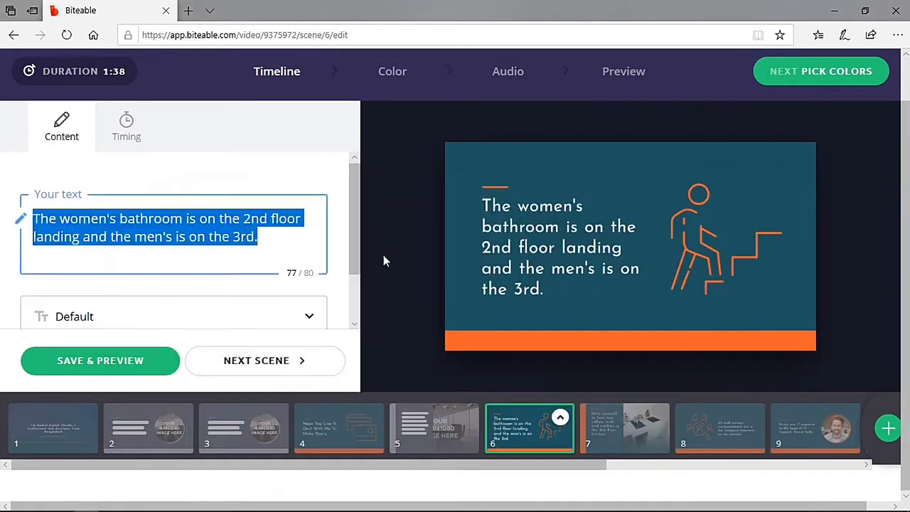
pyautogui.hotkey('ctrl', 'v')
pyautogui.press('BackSpace')
pyautogui.write('A')
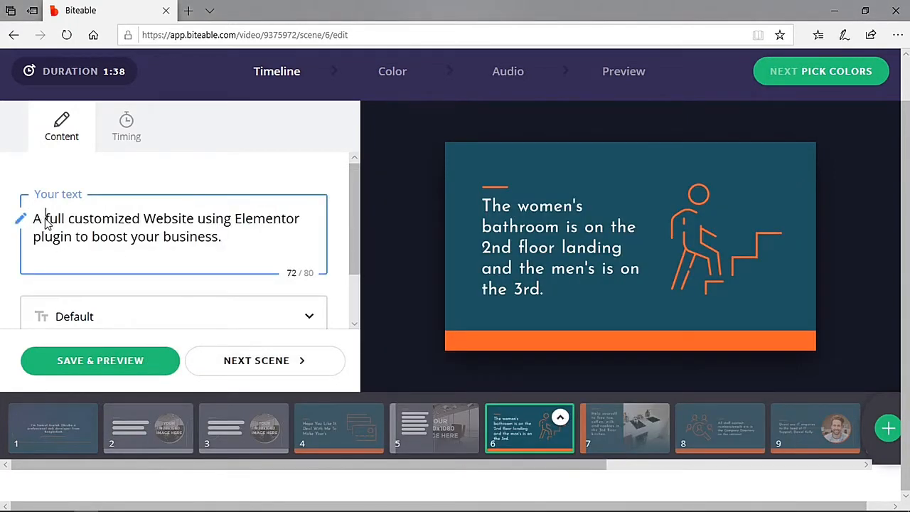
pyautogui.click(229, 363)
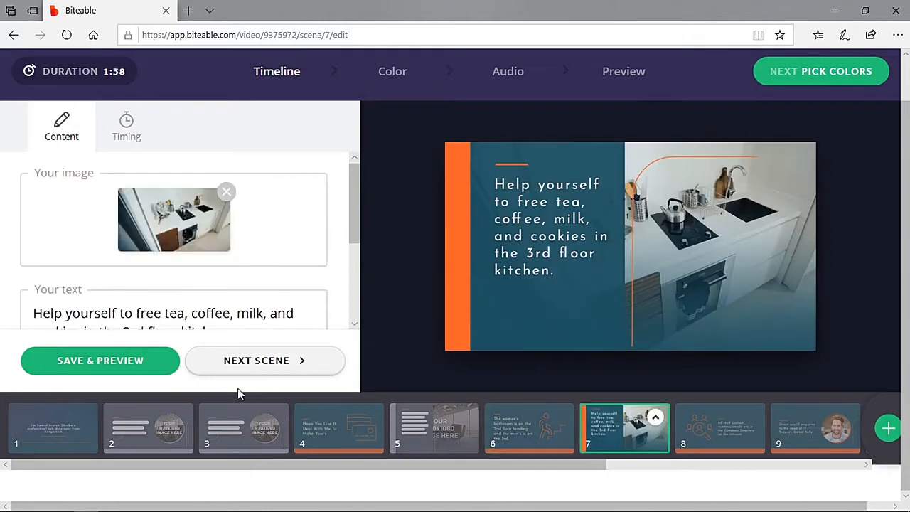
# Replace scene 7's image with dbcdd968939863.5b6eb750725ff.jpg from the Desktop folder, uploading it uncropped.
pyautogui.click(226, 195)
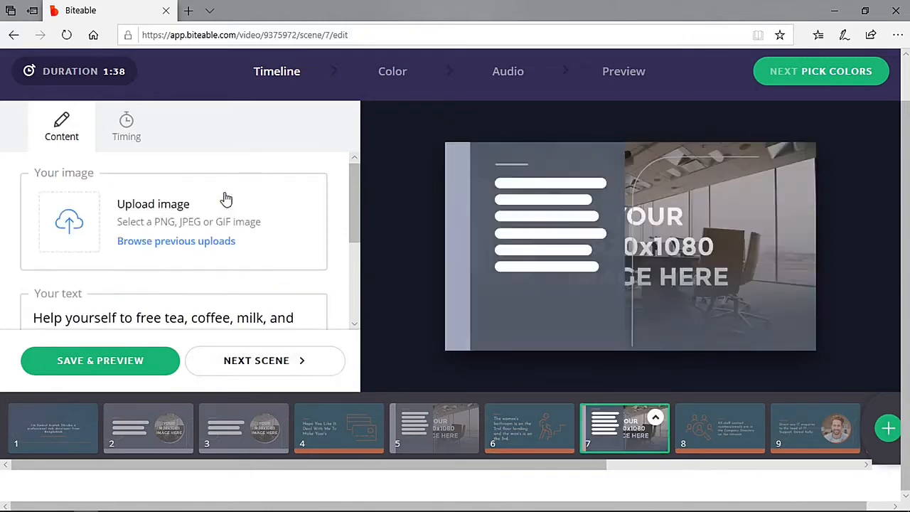
pyautogui.click(64, 225)
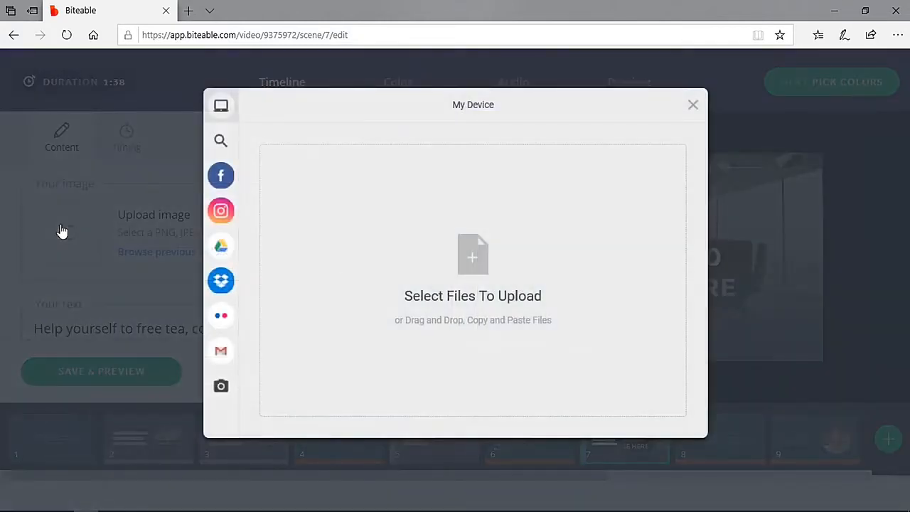
pyautogui.click(488, 278)
pyautogui.click(314, 210)
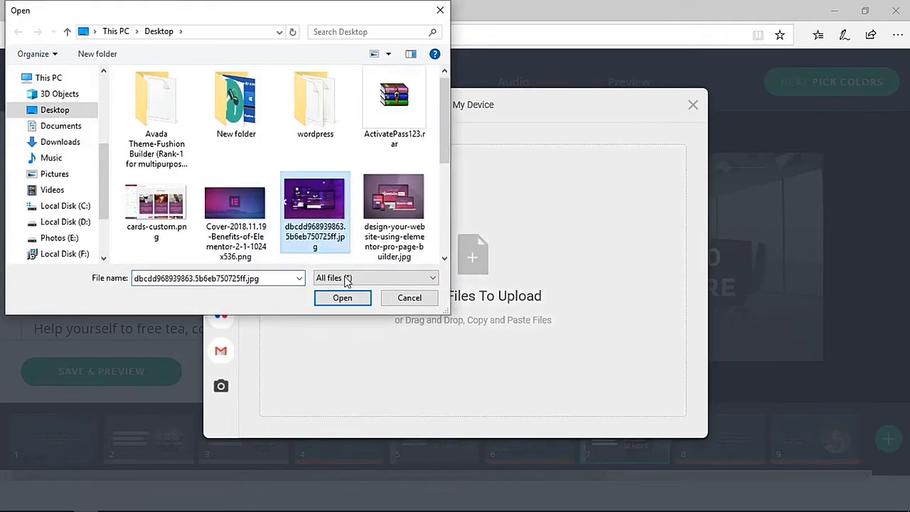
pyautogui.click(344, 299)
pyautogui.click(651, 424)
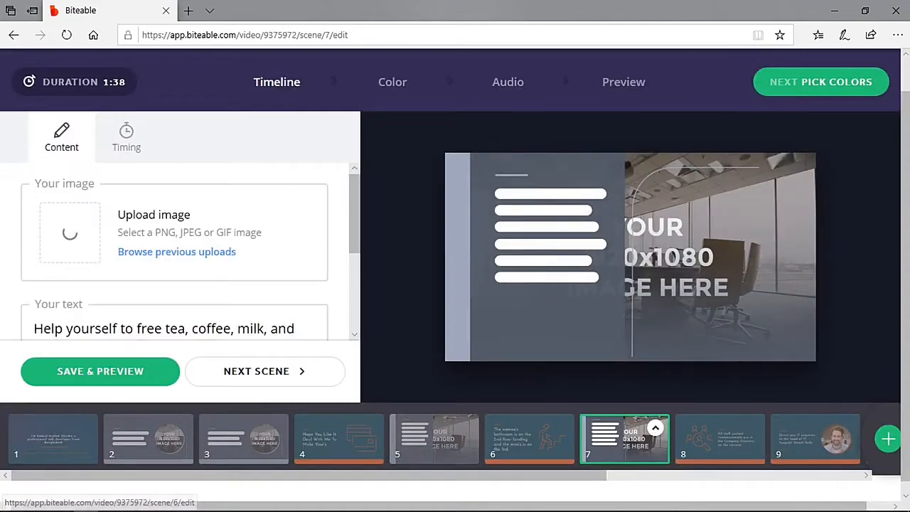
# Copy "'ll provide a high quality website with cool functionality" from the Notepad script.
pyautogui.moveTo(212, 509)
pyautogui.click(136, 448)
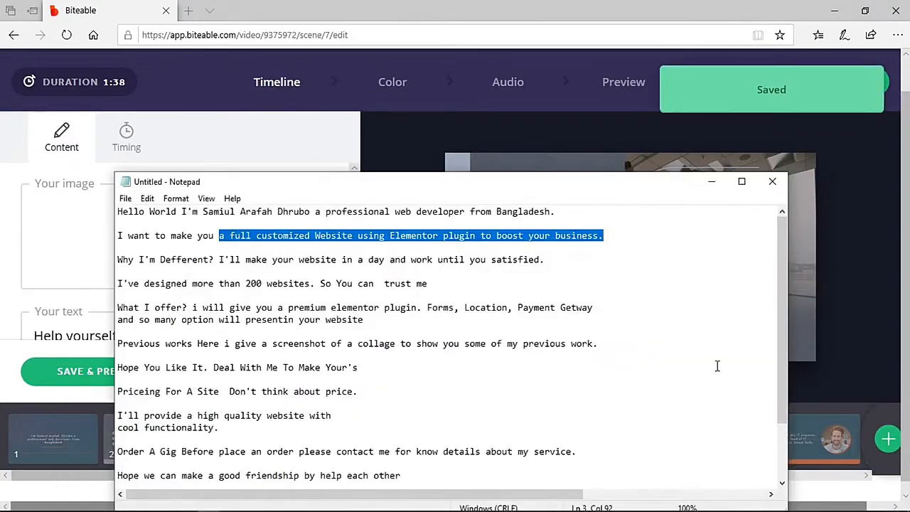
pyautogui.scroll(-1, 784, 277)
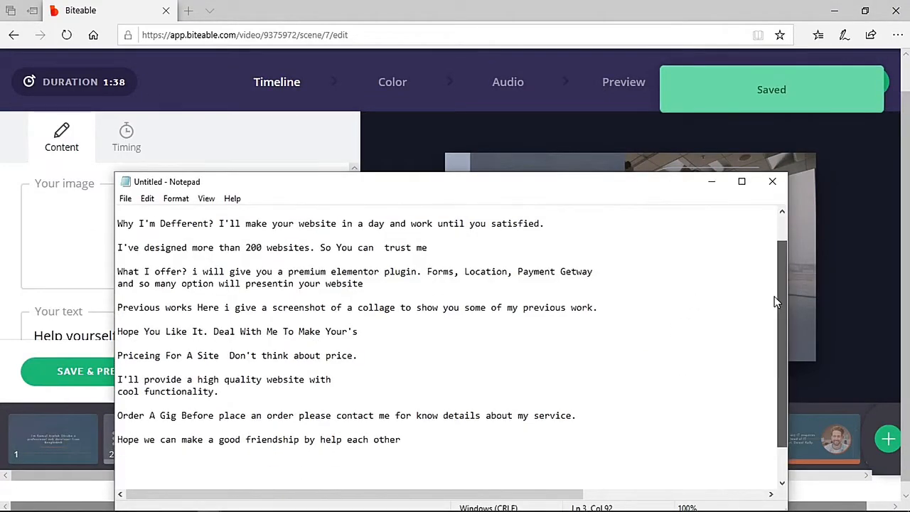
pyautogui.doubleClick(124, 381)
pyautogui.moveTo(189, 392); pyautogui.dragTo(217, 392)
pyautogui.rightClick(188, 393)
pyautogui.click(213, 229)
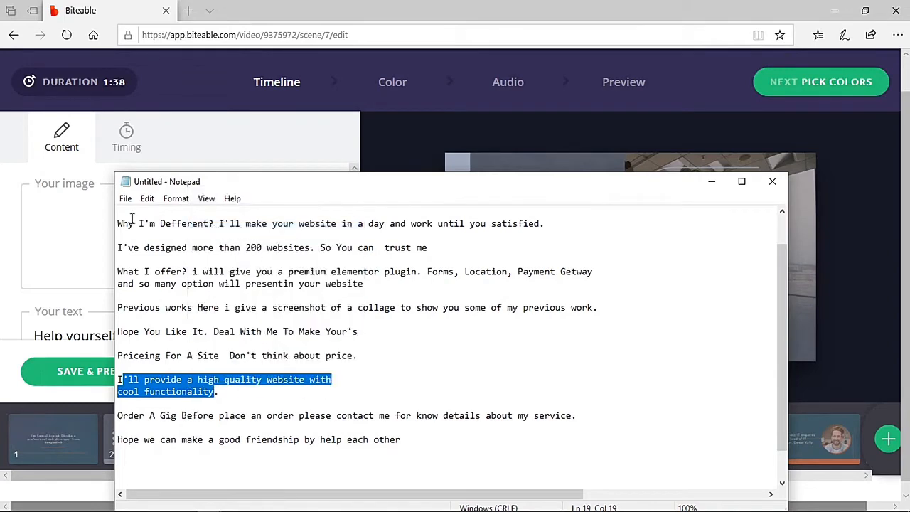
# Replace scene 7's text with the copied line about website quality and advance to scene 8.
pyautogui.click(40, 322)
pyautogui.click(40, 322)
pyautogui.hotkey('ctrl', 'a')
pyautogui.hotkey('ctrl', 'v')
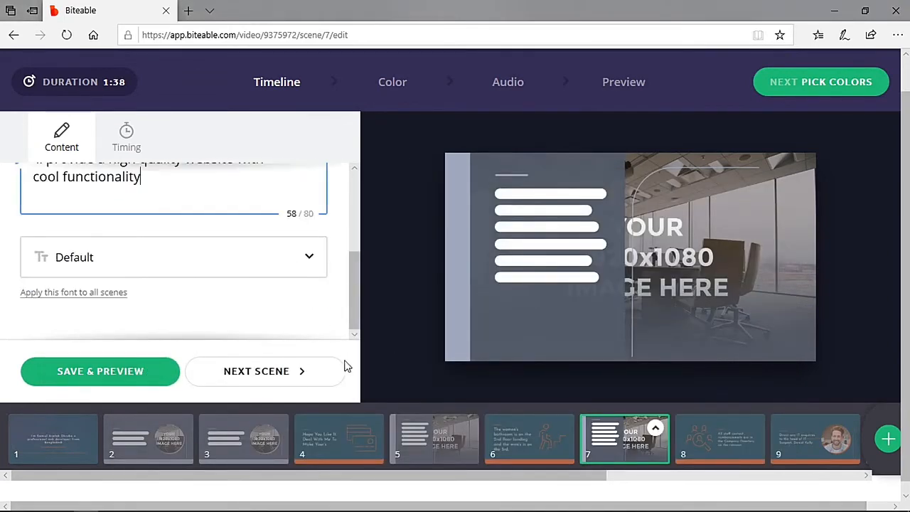
pyautogui.click(262, 375)
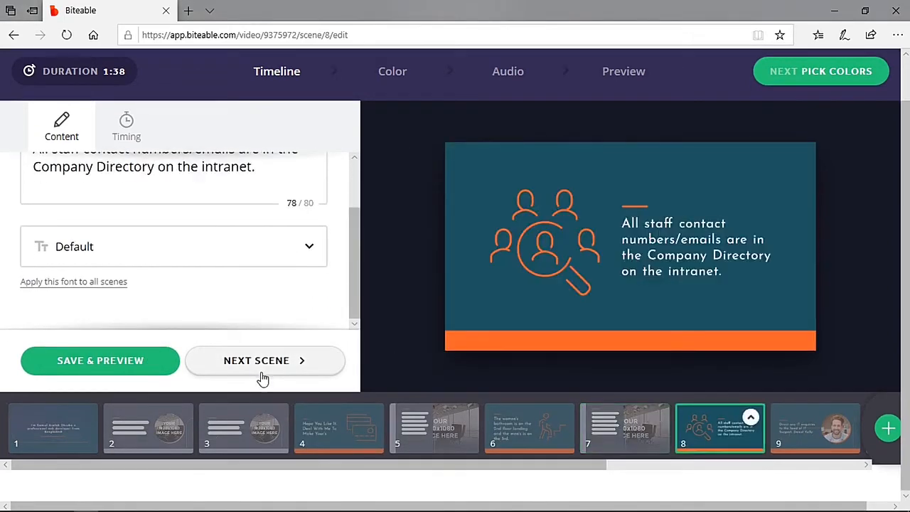
# Replace scene 8's text with the Notepad line "Hope we can make a good friendship by help each other" and advance to scene 9.
pyautogui.moveTo(210, 507)
pyautogui.click(177, 484)
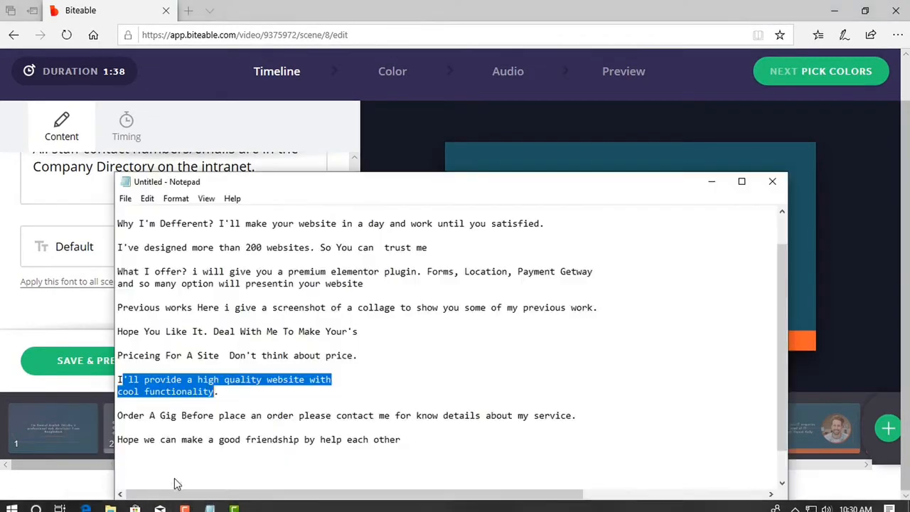
pyautogui.moveTo(119, 439); pyautogui.dragTo(403, 446)
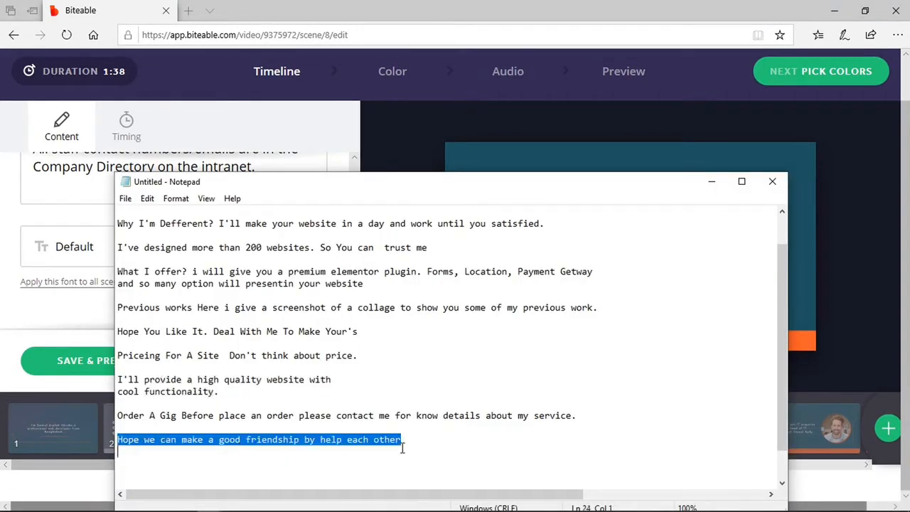
pyautogui.click(72, 168)
pyautogui.moveTo(353, 244); pyautogui.dragTo(350, 267)
pyautogui.hotkey('ctrl', 'a')
pyautogui.hotkey('ctrl', 'v')
pyautogui.click(240, 363)
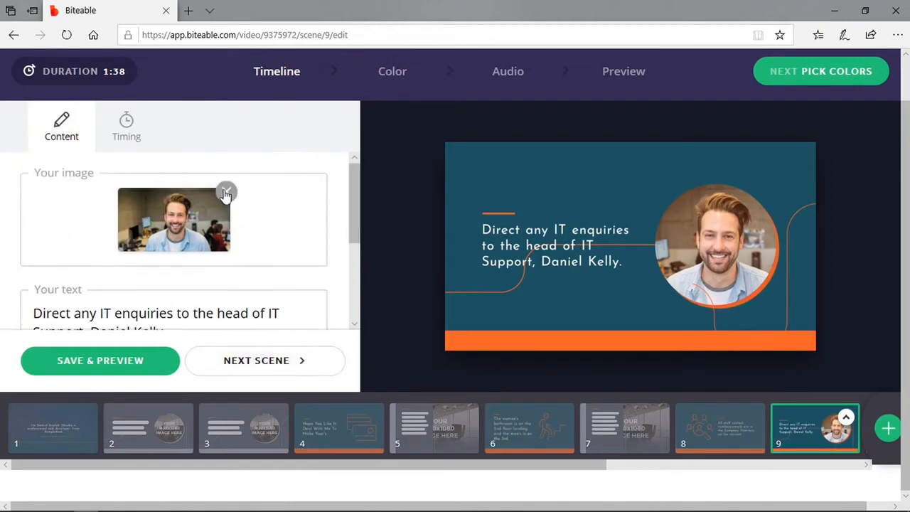
# Replace scene 9's image with design-your-website-using-elementor-pro-page-builder.jpg from the Desktop folder, uploading it uncropped.
pyautogui.click(224, 190)
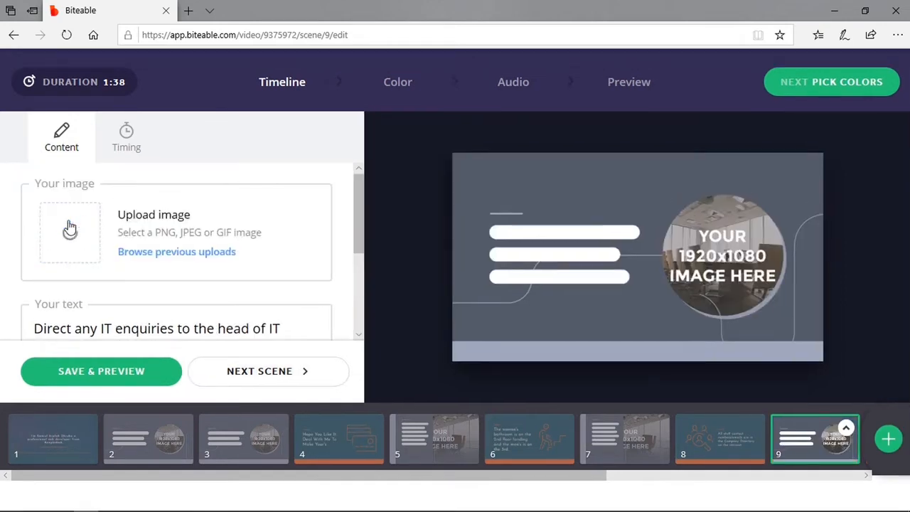
pyautogui.click(69, 225)
pyautogui.click(473, 273)
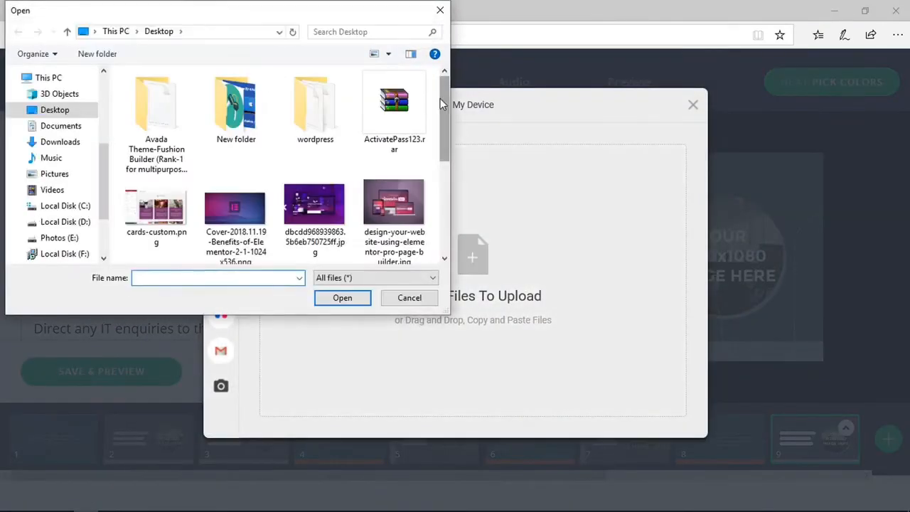
pyautogui.click(394, 206)
pyautogui.click(348, 299)
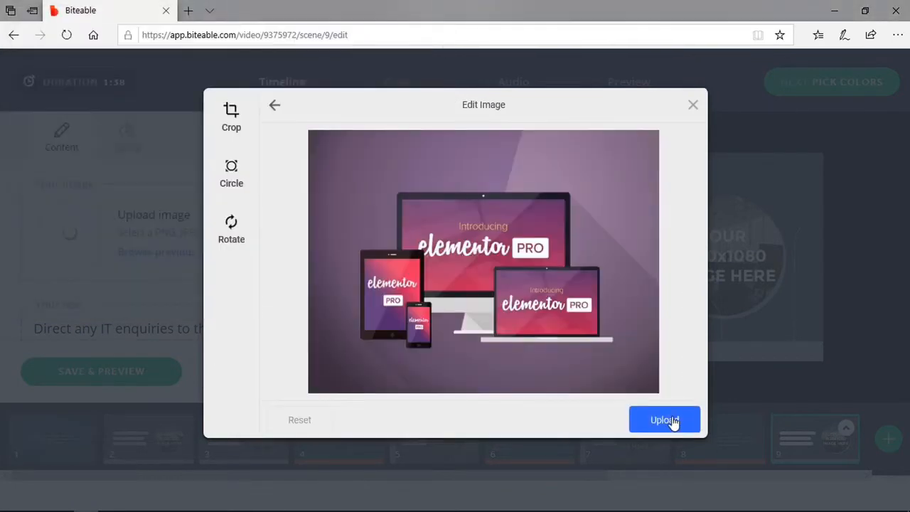
pyautogui.click(671, 422)
# Copy the full "What I offer?" description, from "i will give you" to "presentin your website", in the Notepad script.
pyautogui.moveTo(210, 502)
pyautogui.click(149, 453)
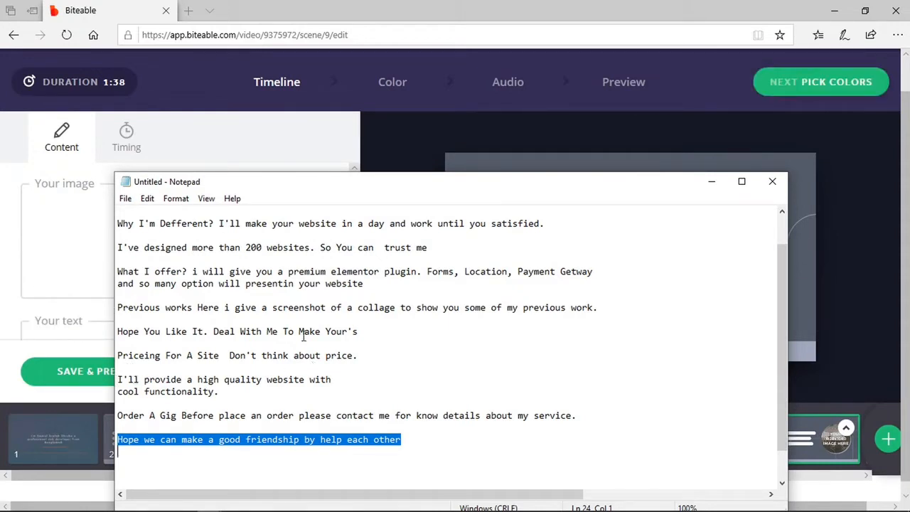
pyautogui.moveTo(194, 271); pyautogui.dragTo(304, 290)
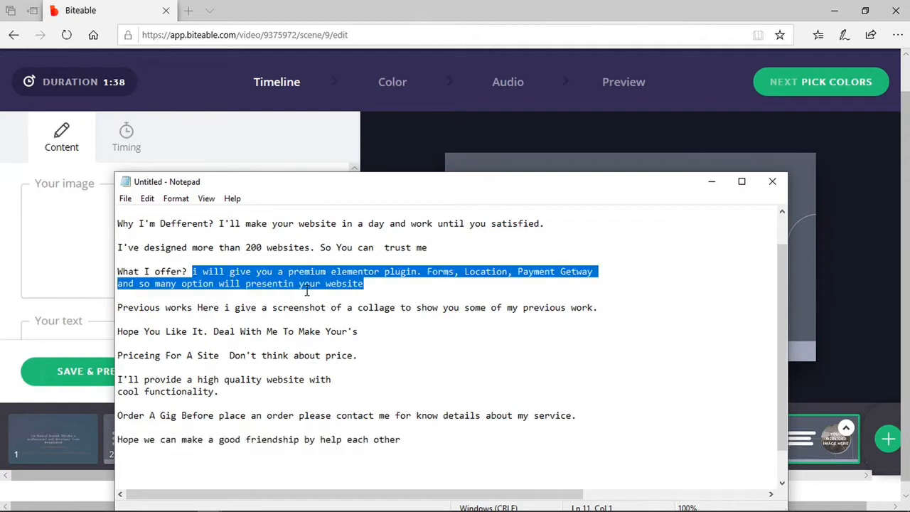
pyautogui.rightClick(340, 289)
pyautogui.click(366, 325)
# Try to replace scene 9's text with the full copied offer description, removing the trailing "and".
pyautogui.click(65, 222)
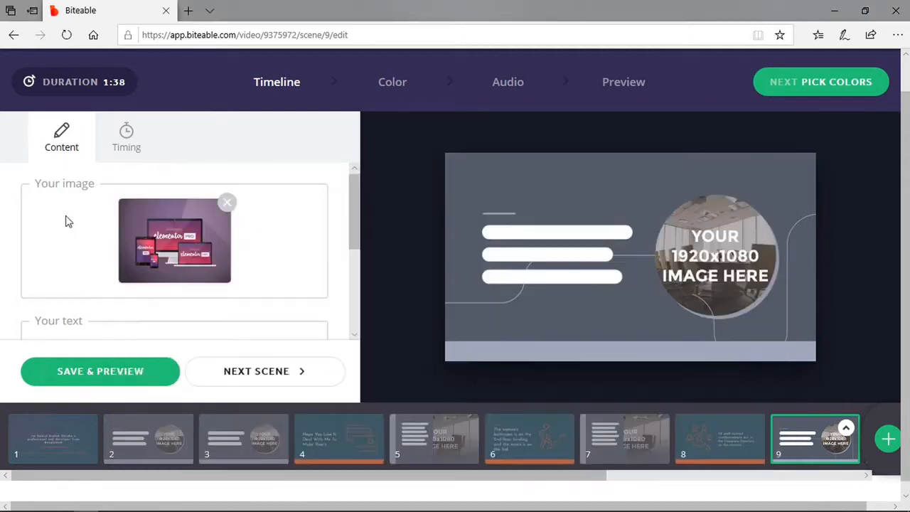
pyautogui.click(96, 337)
pyautogui.moveTo(34, 330); pyautogui.dragTo(299, 356)
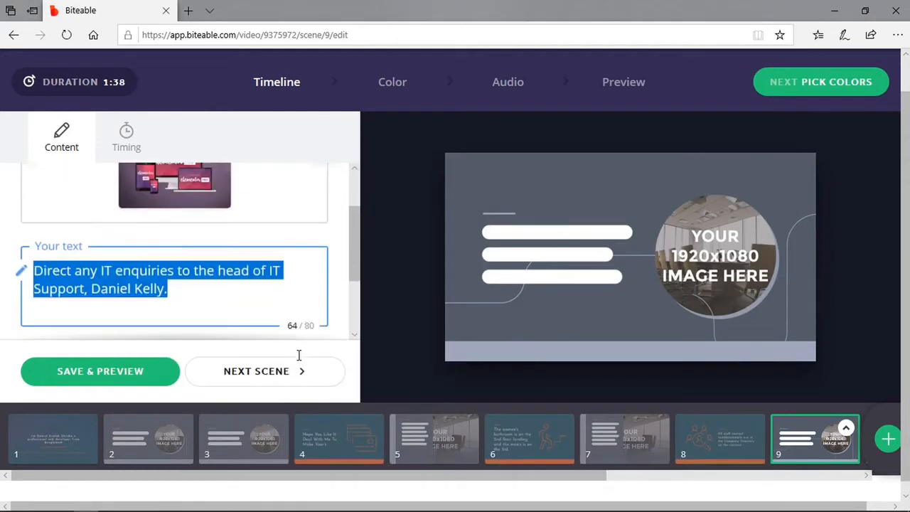
pyautogui.hotkey('ctrl', 'v')
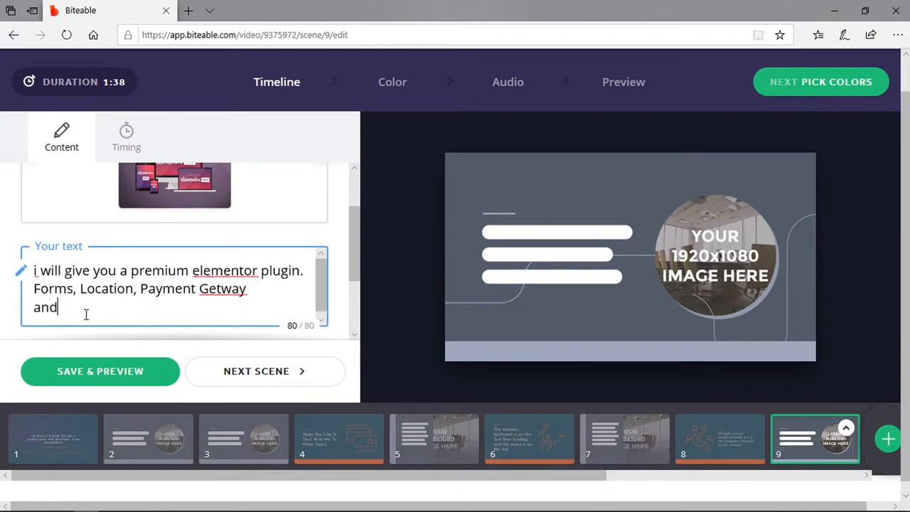
pyautogui.press('BackSpace')
pyautogui.press('BackSpace')
pyautogui.press('BackSpace')
pyautogui.moveTo(307, 272); pyautogui.dragTo(148, 289)
# Copy only "Forms, Location, Payment Getway and so many option will presentin your website" from the Notepad script.
pyautogui.moveTo(237, 508)
pyautogui.click(210, 503)
pyautogui.click(276, 448)
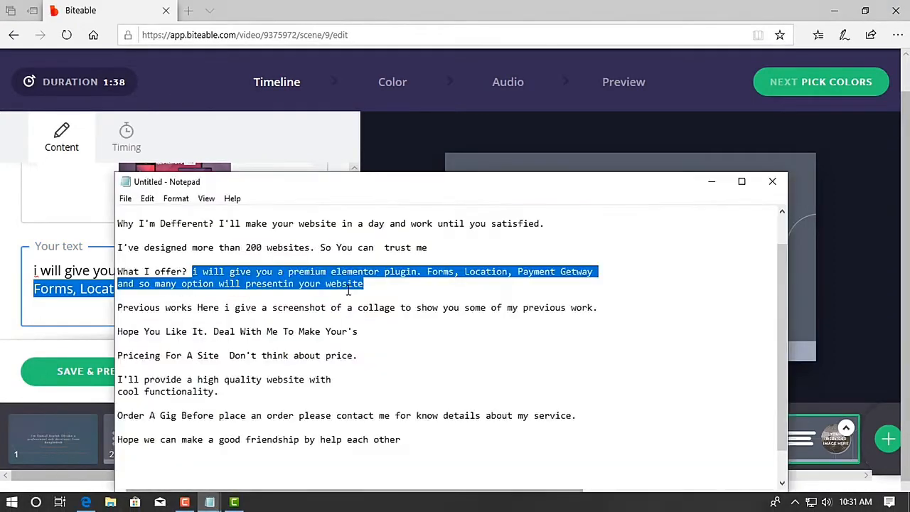
pyautogui.click(349, 292)
pyautogui.moveTo(426, 271); pyautogui.dragTo(364, 284)
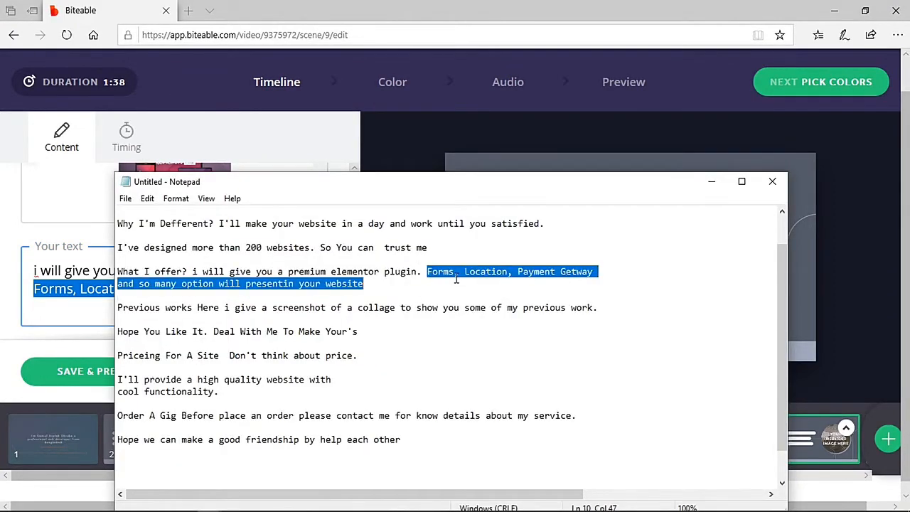
pyautogui.rightClick(455, 273)
pyautogui.click(490, 319)
# Replace scene 9's text with the shorter copied offer line, delete the stray leading "i", and advance to scene 10.
pyautogui.moveTo(36, 272); pyautogui.dragTo(271, 284)
pyautogui.hotkey('ctrl', 'v')
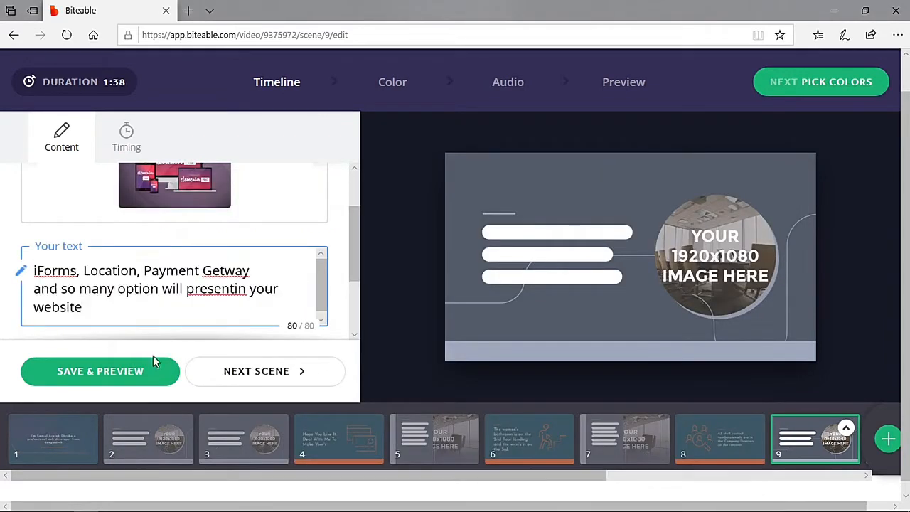
pyautogui.click(41, 280)
pyautogui.press('BackSpace')
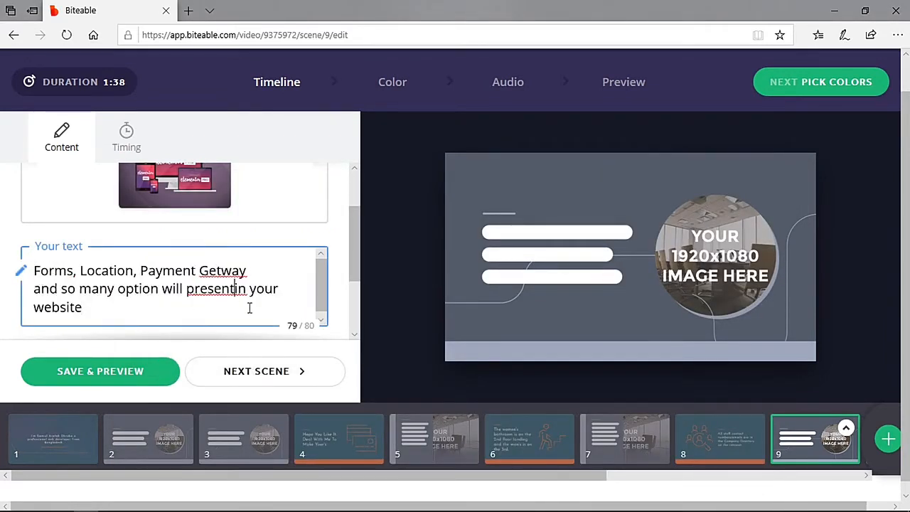
pyautogui.click(278, 377)
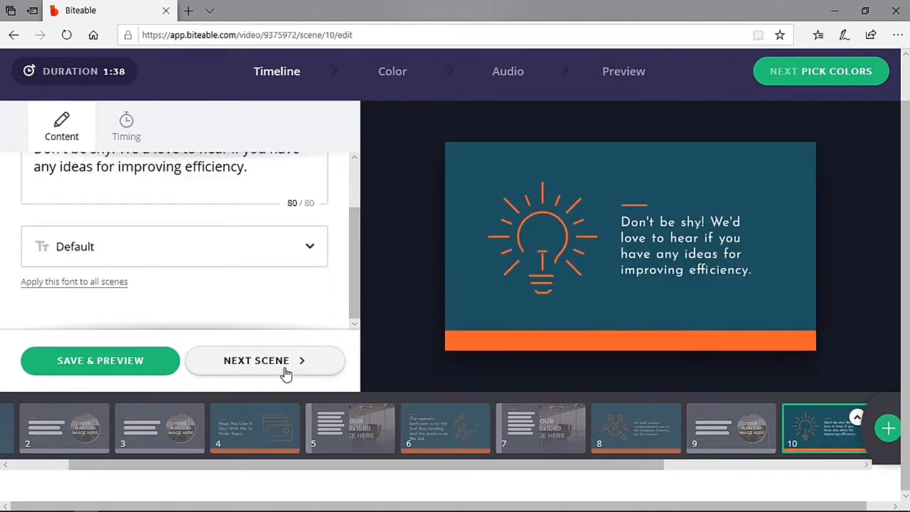
# Copy "please contact me for know details about my service." from the Notepad script.
pyautogui.moveTo(163, 503)
pyautogui.click(165, 456)
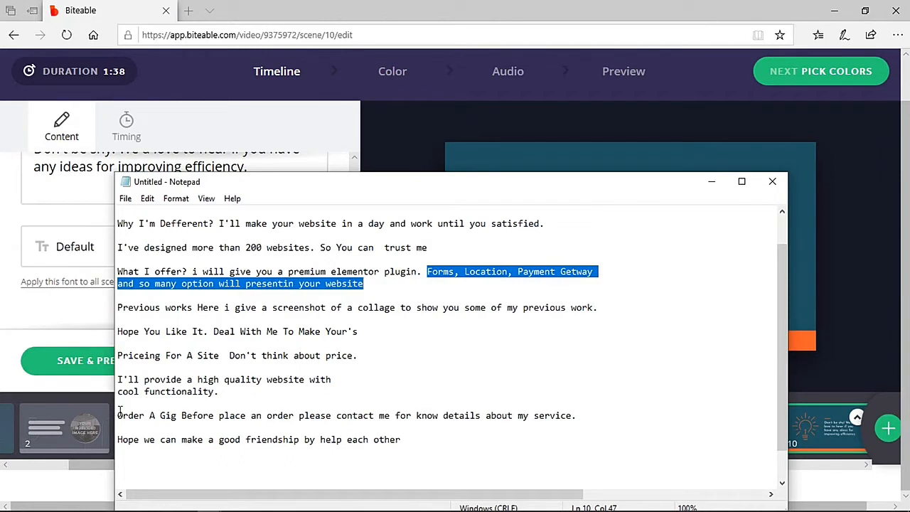
pyautogui.moveTo(299, 415); pyautogui.dragTo(569, 427)
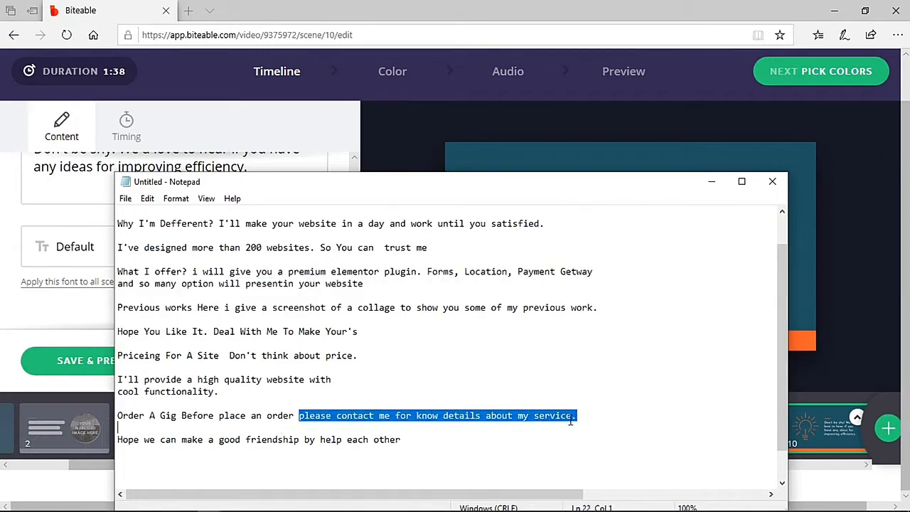
pyautogui.rightClick(562, 425)
pyautogui.click(593, 256)
# Replace scene 10's text with the copied contact line and advance past scene 11 to scene 12.
pyautogui.click(6, 294)
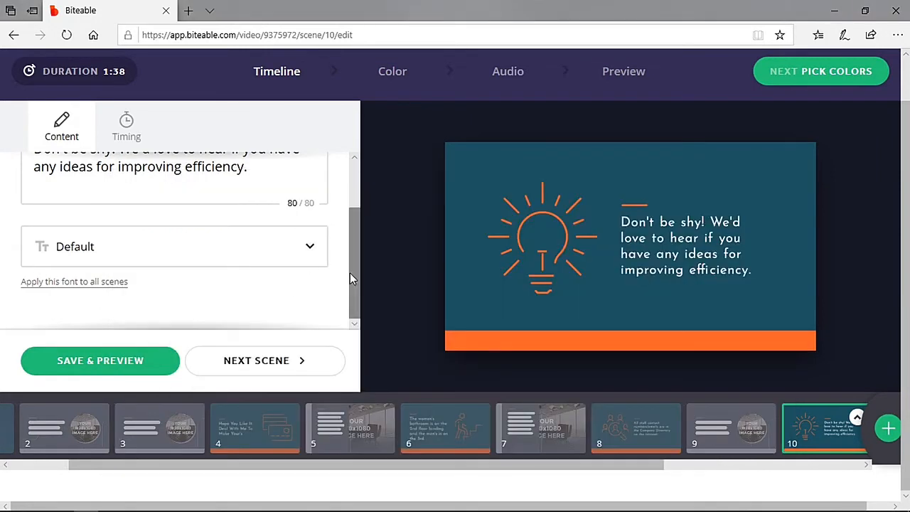
pyautogui.moveTo(352, 273); pyautogui.dragTo(352, 228)
pyautogui.moveTo(32, 215); pyautogui.dragTo(264, 275)
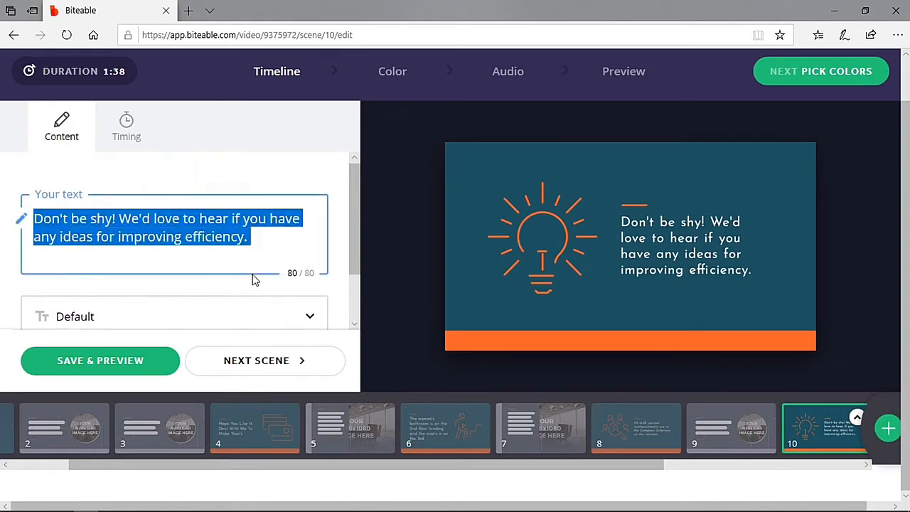
pyautogui.hotkey('ctrl', 'v')
pyautogui.click(276, 362)
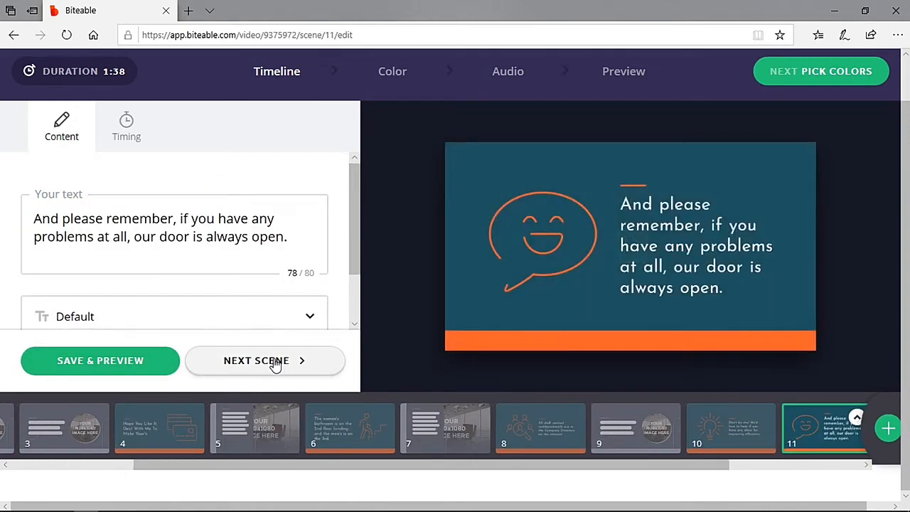
pyautogui.click(275, 362)
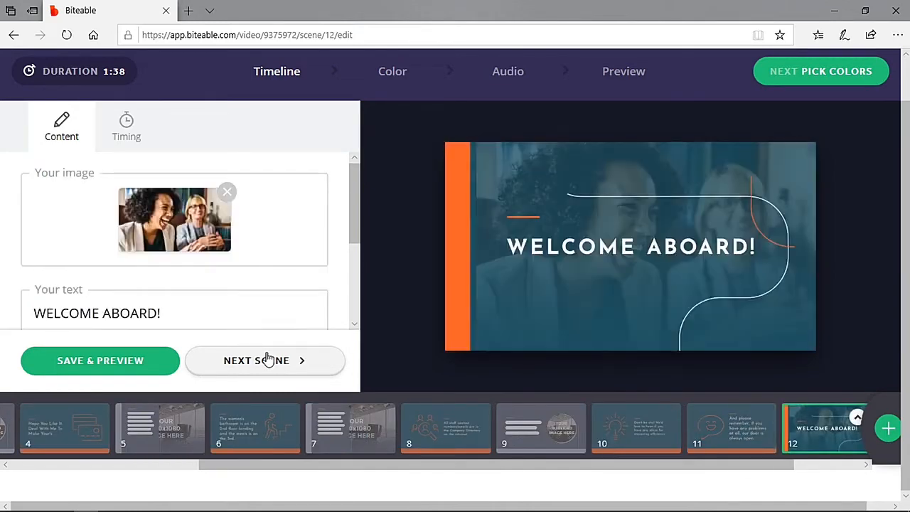
# Replace scene 12's image with the previously uploaded pink-and-blue picture showing the Elementor logo.
pyautogui.click(227, 192)
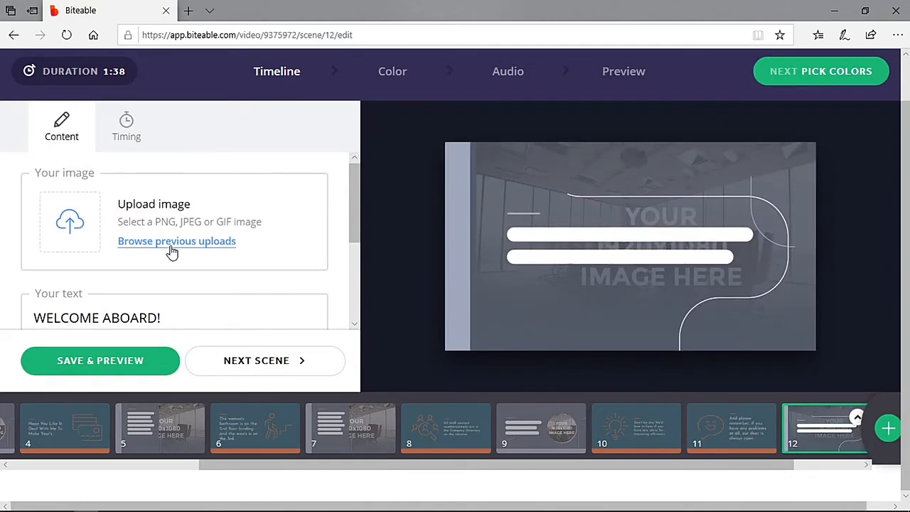
pyautogui.click(171, 242)
pyautogui.click(402, 262)
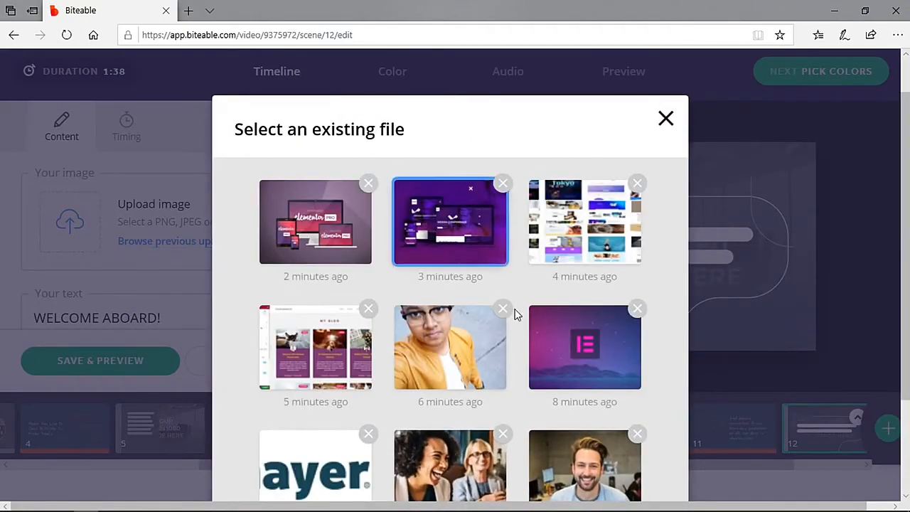
pyautogui.click(535, 317)
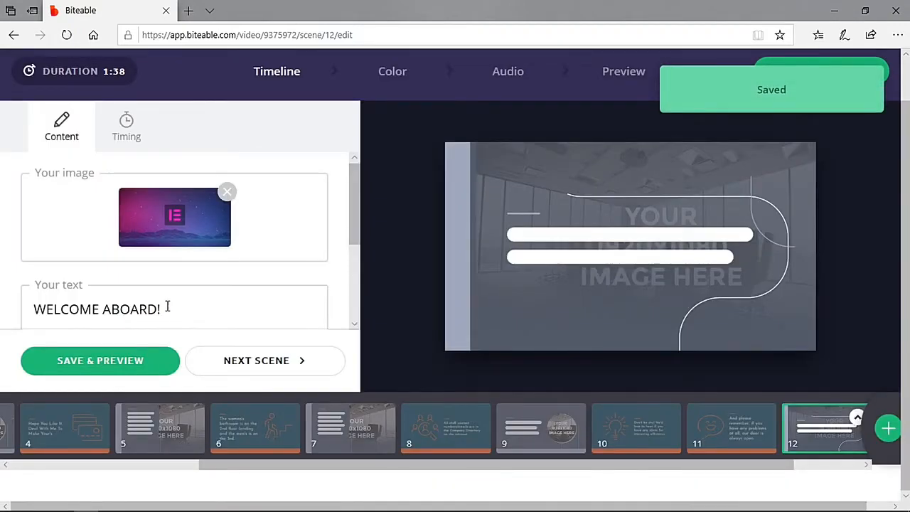
# Replace scene 12's "WELCOME ABOARD!" text with "Thank You".
pyautogui.moveTo(167, 306); pyautogui.dragTo(7, 321)
pyautogui.press('BackSpace')
pyautogui.write('Tha')
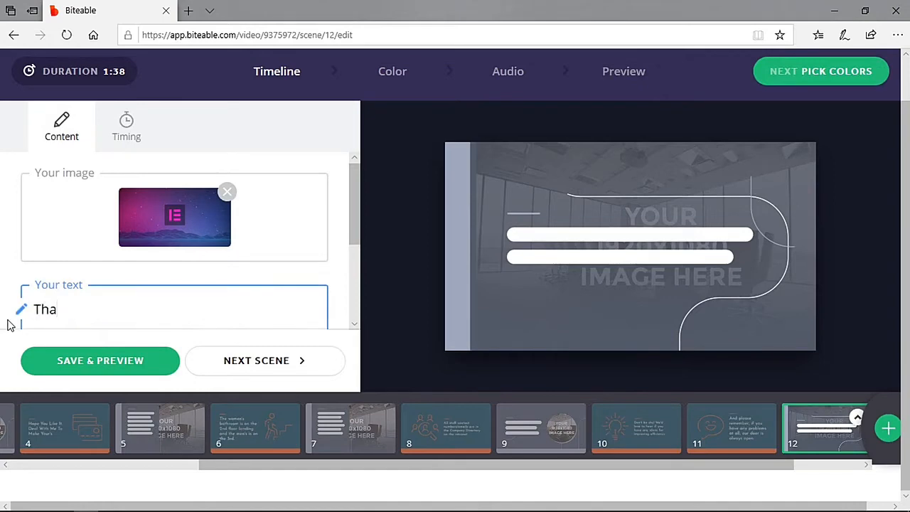
pyautogui.write('nk You')
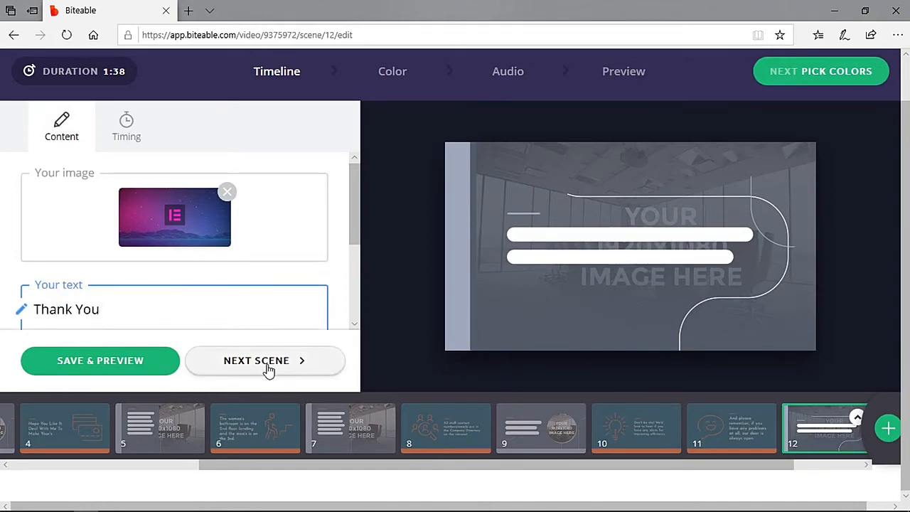
# Insert "I'm Waiting For Your Message." before "Thank You" in scene 12's text and advance to scene 13.
pyautogui.click(35, 308)
pyautogui.write("I'm  Wi")
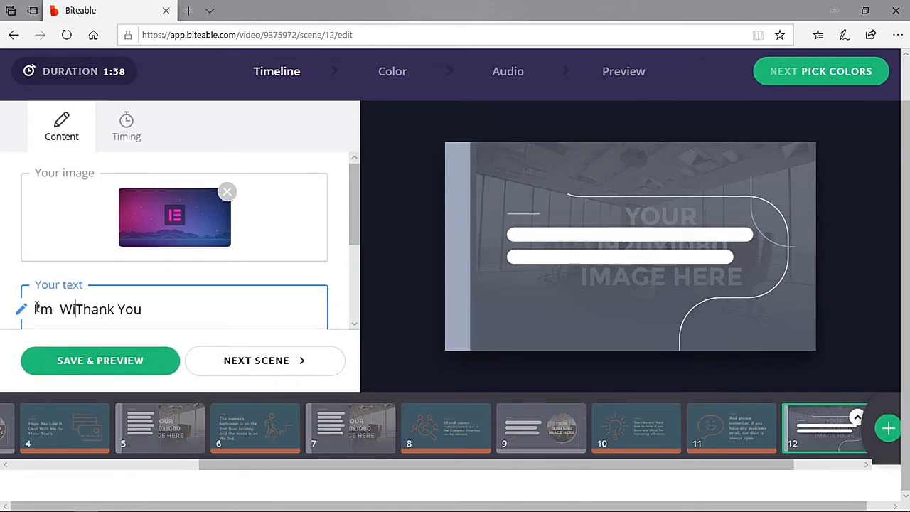
pyautogui.write('aiting ')
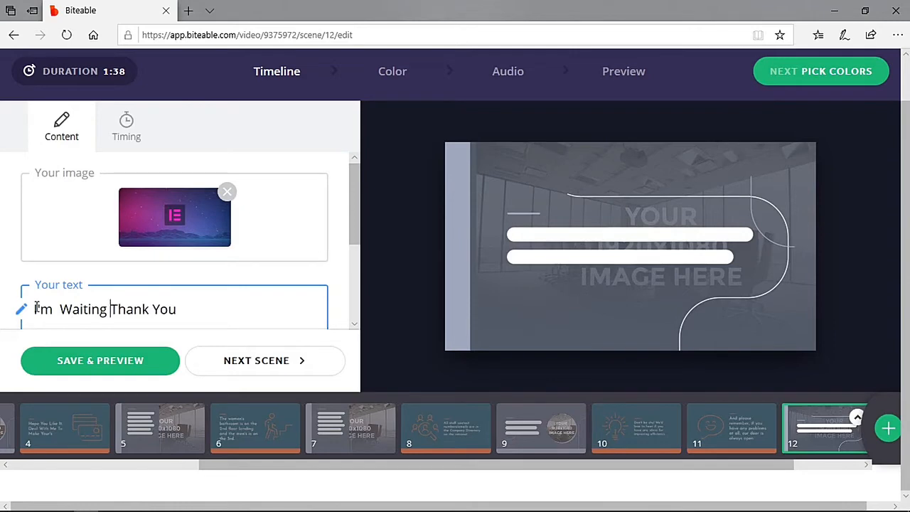
pyautogui.write('For your')
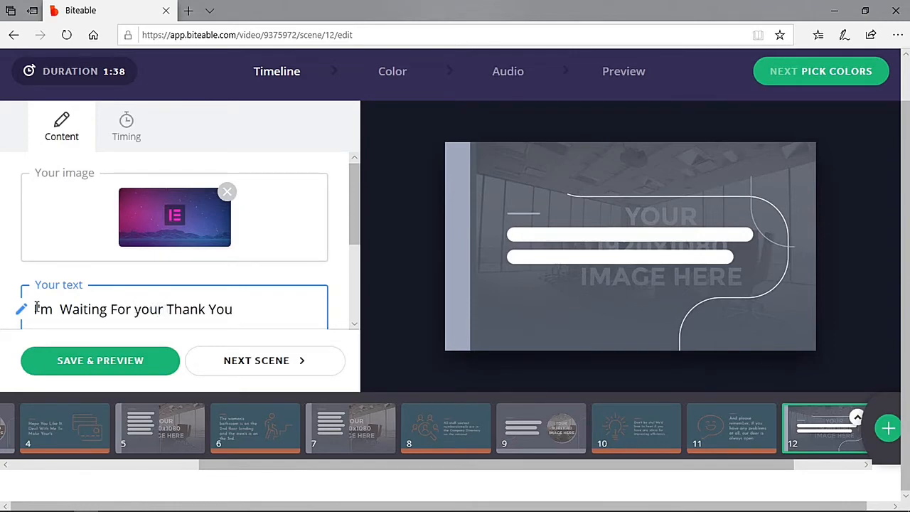
pyautogui.press('BackSpace')
pyautogui.write('Your')
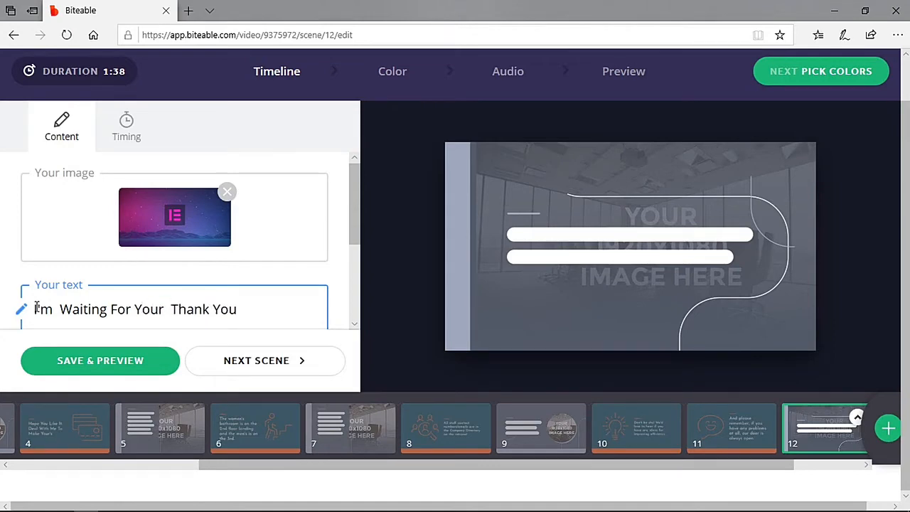
pyautogui.write(' Mess')
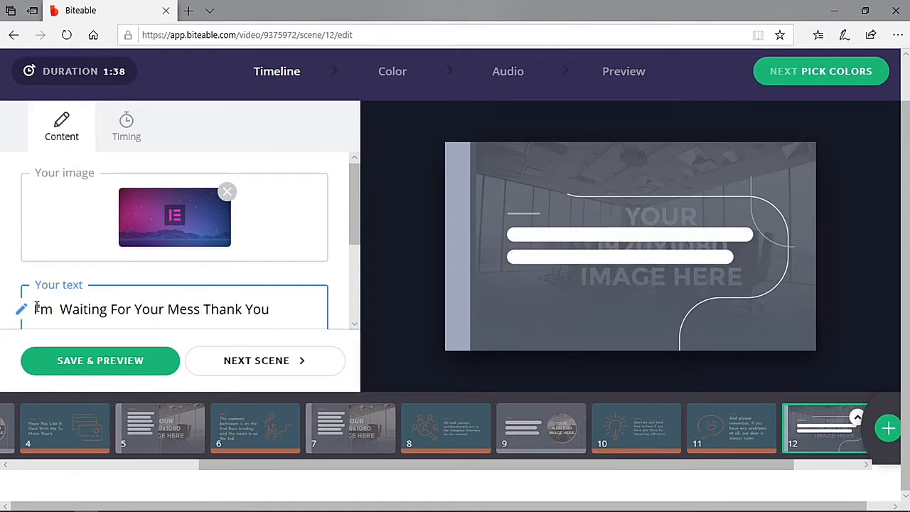
pyautogui.write('age.')
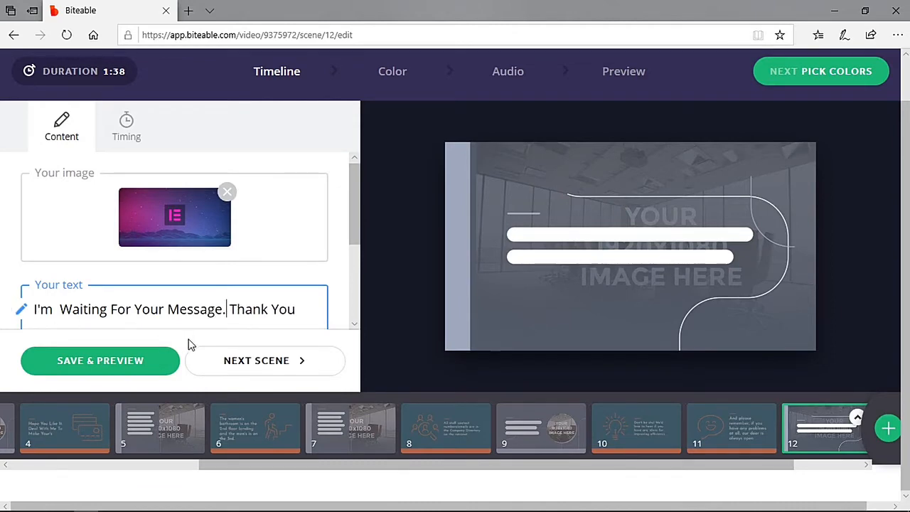
pyautogui.click(218, 366)
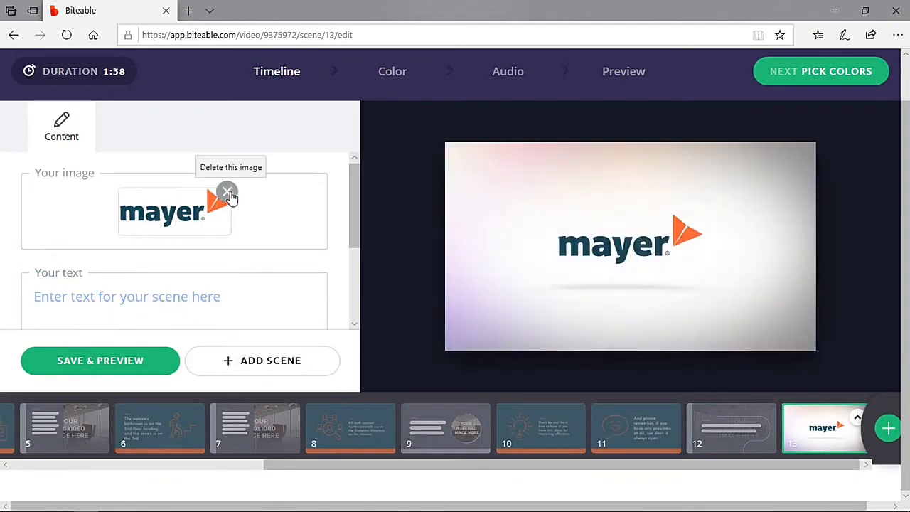
# Replace scene 13's mayer logo by uploading purple-logo-with-arrows-shape_1043-46.jpg from the Desktop.
pyautogui.click(228, 192)
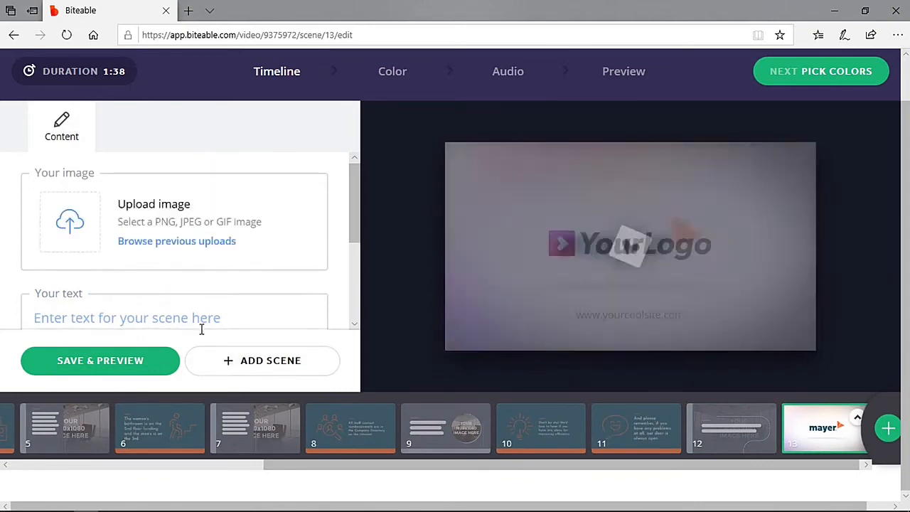
pyautogui.click(169, 241)
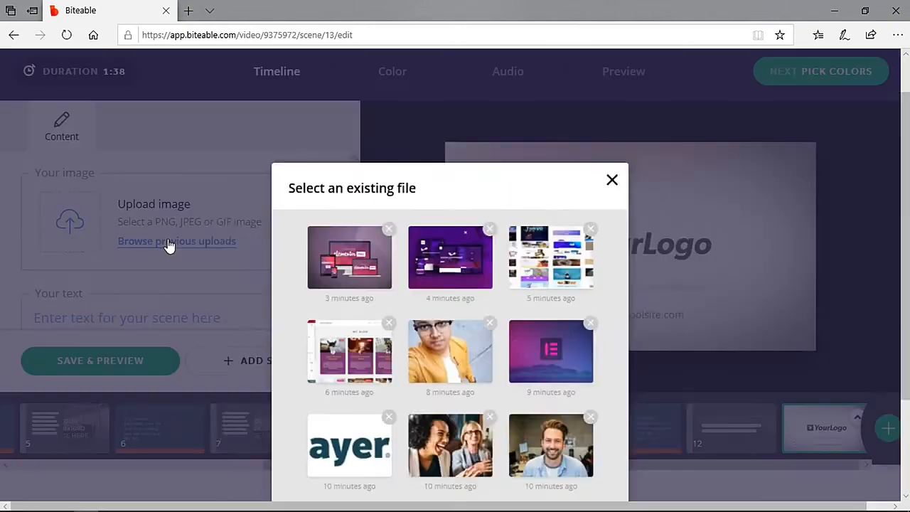
pyautogui.click(667, 120)
pyautogui.click(82, 230)
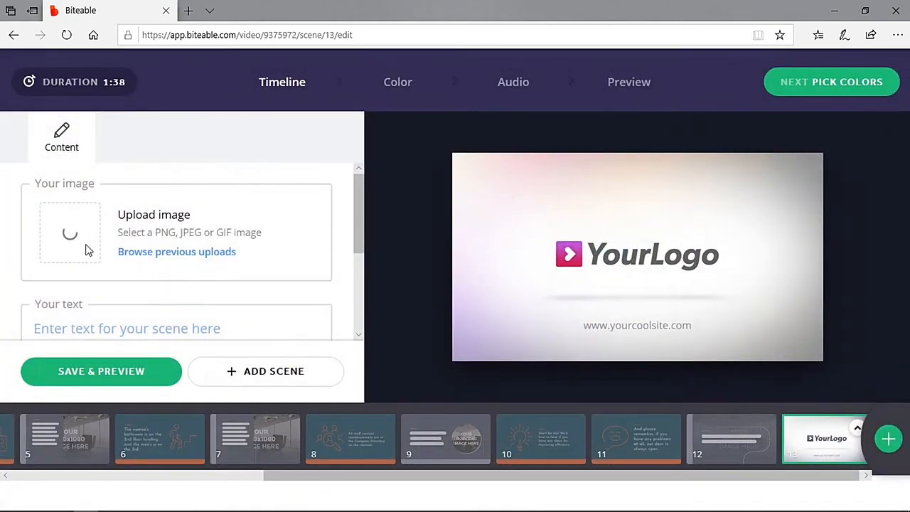
pyautogui.click(469, 270)
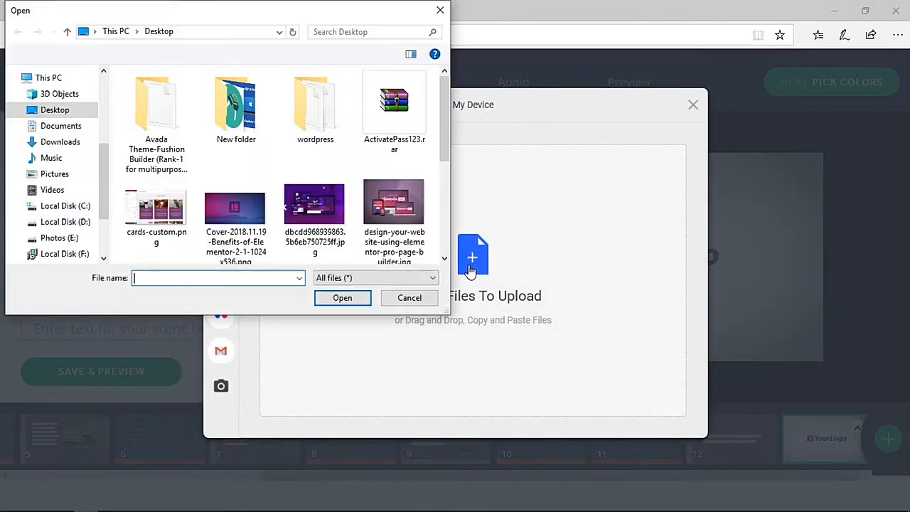
pyautogui.scroll(-3, 442, 112)
pyautogui.click(319, 203)
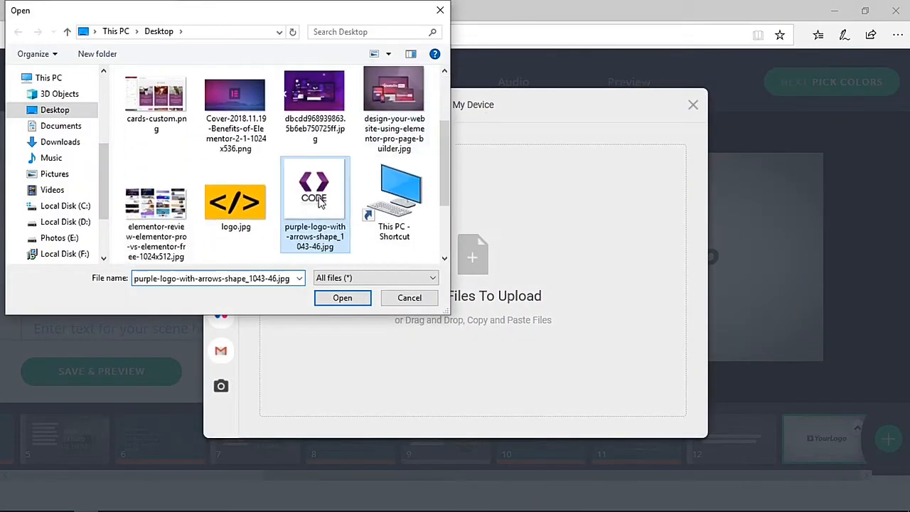
pyautogui.click(343, 297)
pyautogui.click(648, 427)
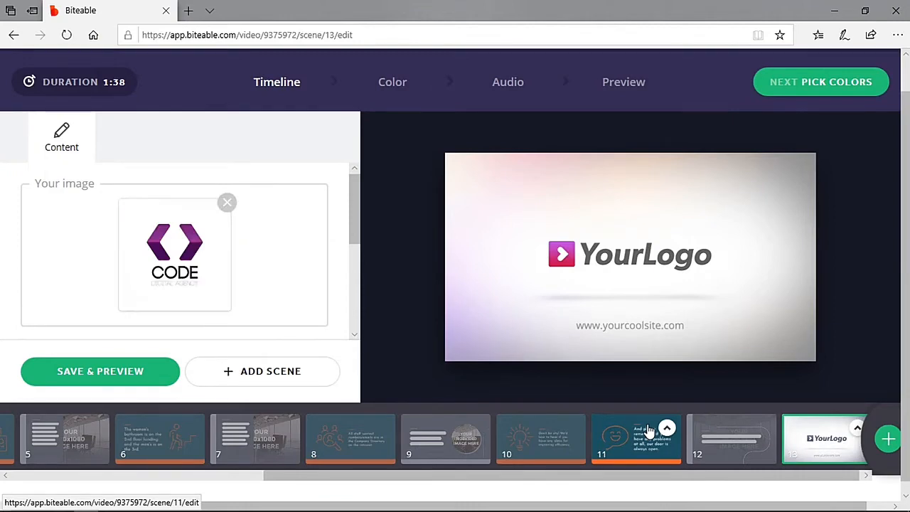
# Continue to color selection, choose the all-purple palette in the first row, and proceed to audio selection.
pyautogui.scroll(-3, 344, 306)
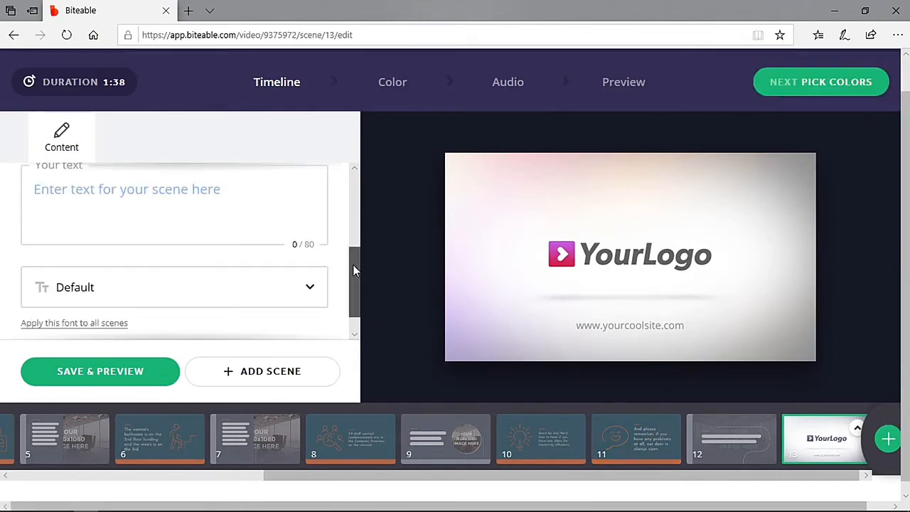
pyautogui.scroll(3, 353, 265)
pyautogui.scroll(-1, 357, 231)
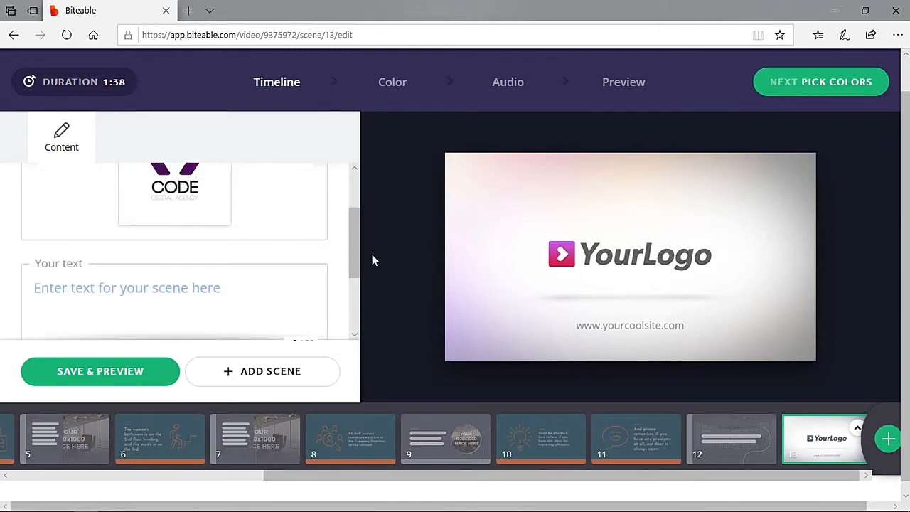
pyautogui.click(823, 85)
pyautogui.click(325, 426)
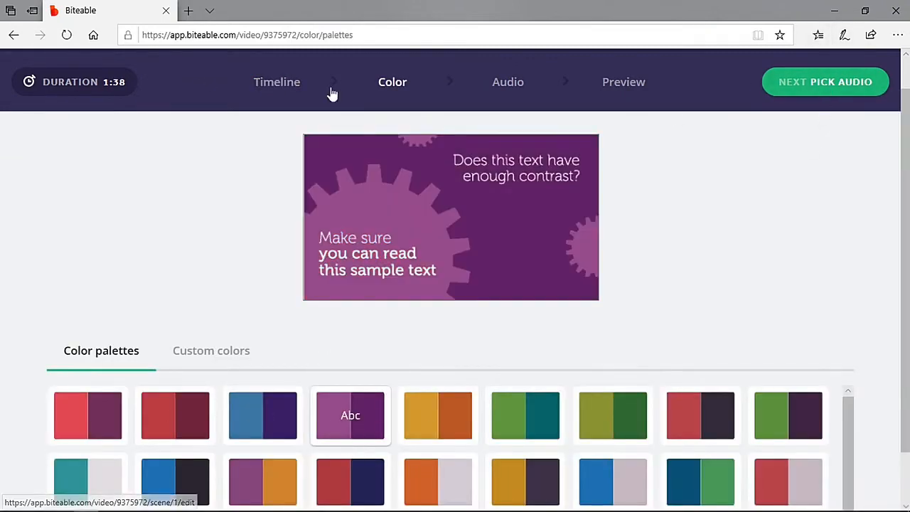
pyautogui.click(854, 87)
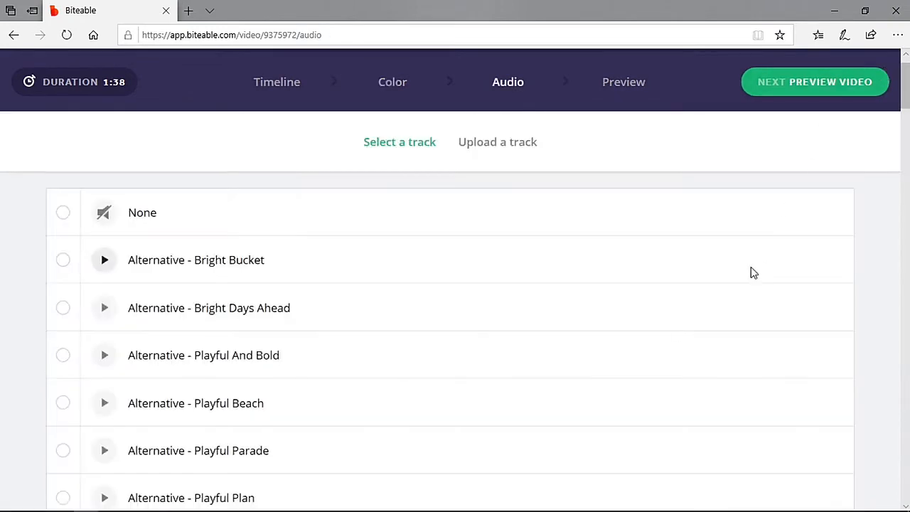
# Switch to the Notepad steps list and write "then pick color" as step 4.
pyautogui.moveTo(213, 498)
pyautogui.click(284, 441)
pyautogui.click(261, 406)
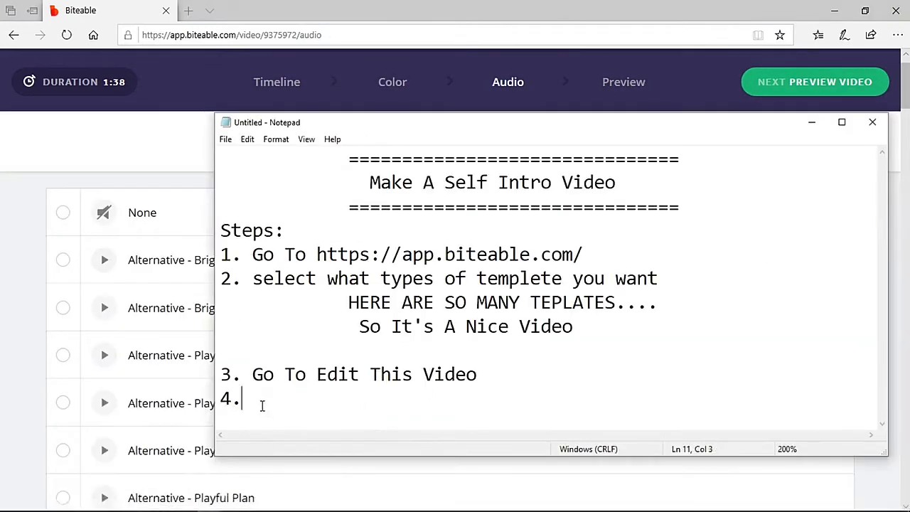
pyautogui.write('then pic colo')
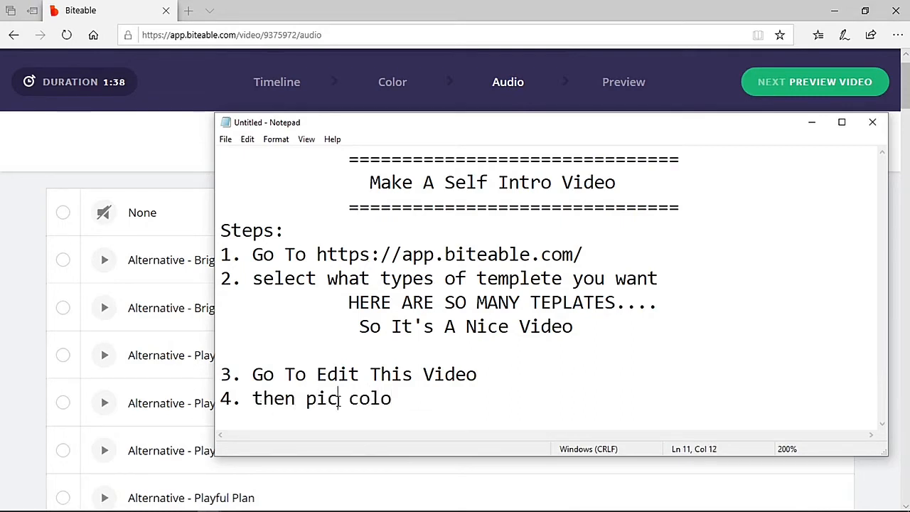
pyautogui.write('k')
pyautogui.click(396, 401)
pyautogui.write('r')
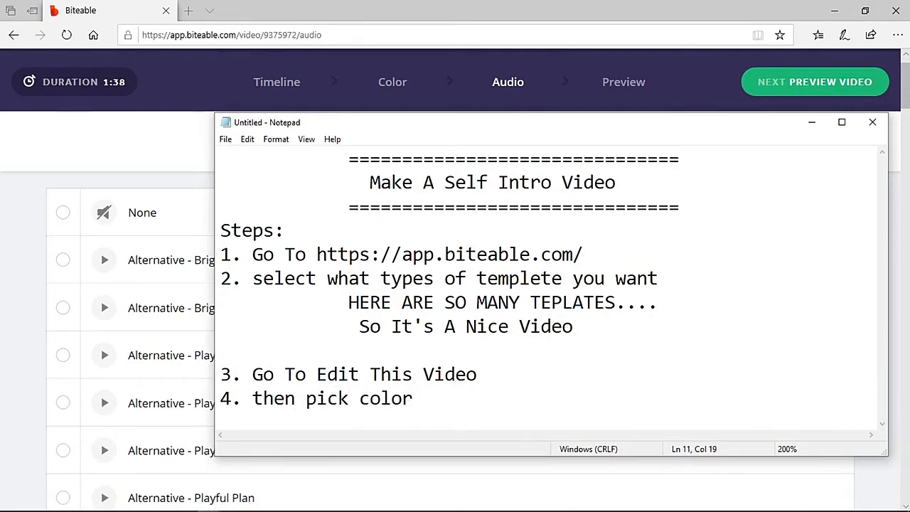
# Add "5. Go to Audio" to the Notepad steps list and start a new line below it.
pyautogui.press('Return')
pyautogui.write('5. Go')
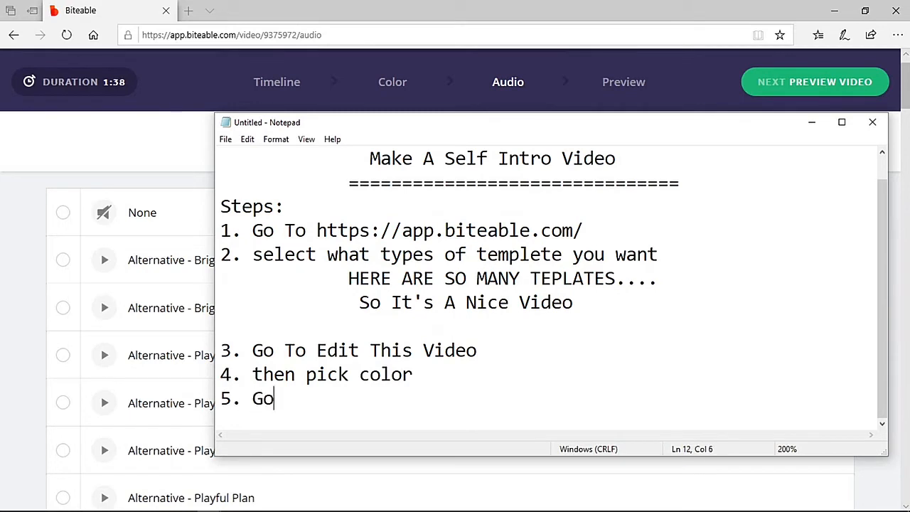
pyautogui.write(' to Audio')
pyautogui.press('Return')
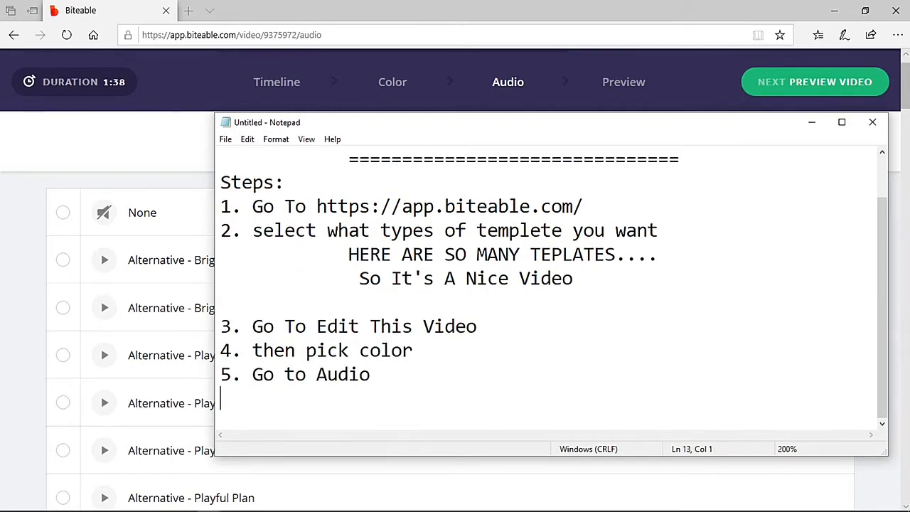
# Extend step 5 in the Notepad list with ". These are royality free or uncopyrighted.".
pyautogui.click(371, 375)
pyautogui.write('. These')
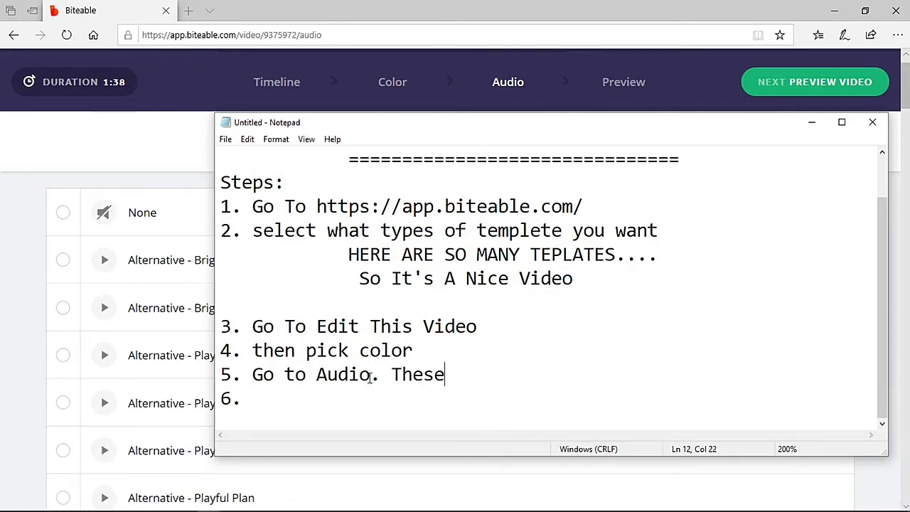
pyautogui.write('sare ro')
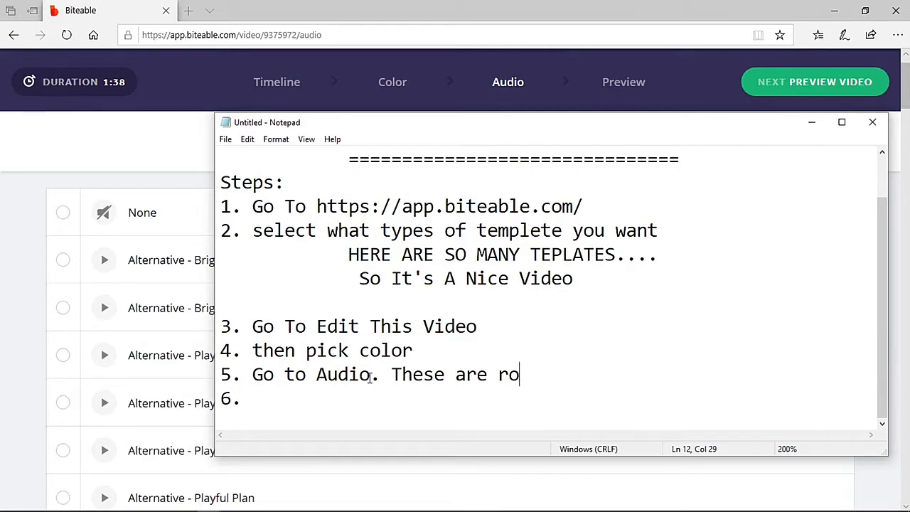
pyautogui.write('yality free')
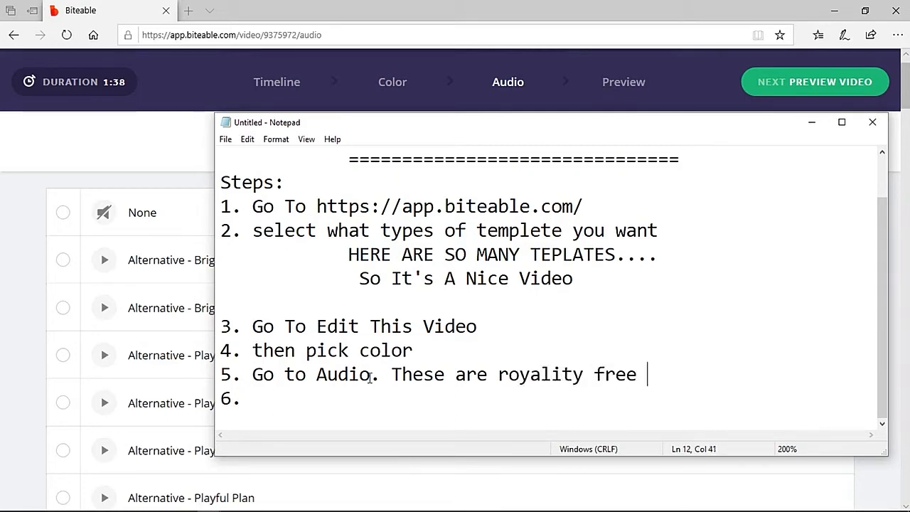
pyautogui.write(' or un cop')
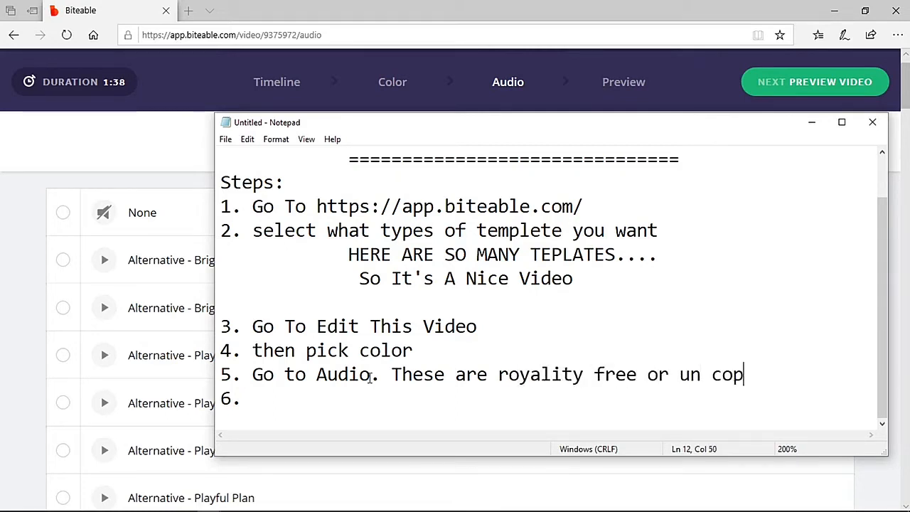
pyautogui.write('yrighte')
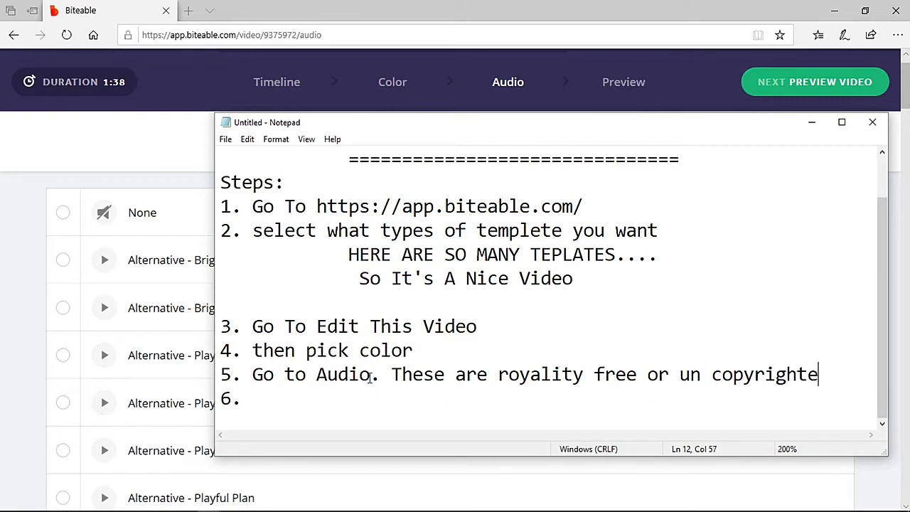
pyautogui.write('d')
pyautogui.press('BackSpace')
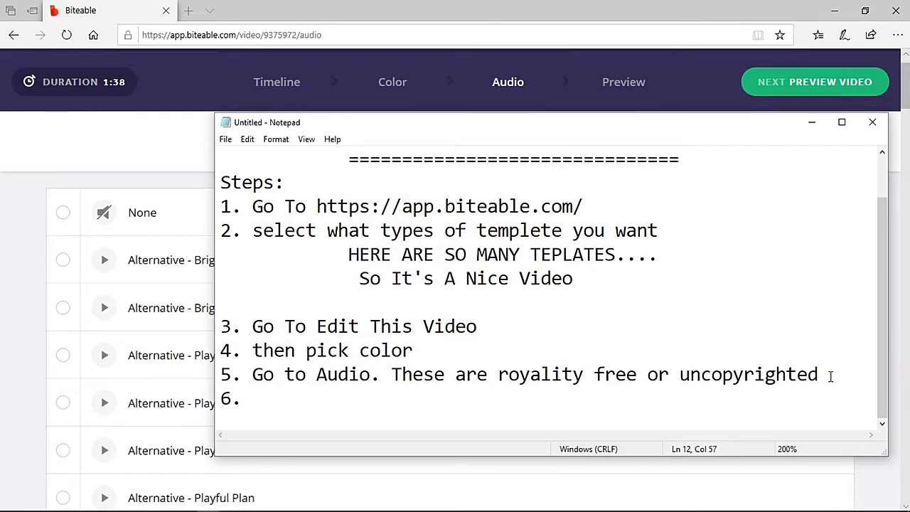
pyautogui.click(269, 390)
# Switch to Biteable and play a sample of the "Corporate - Quiet Aspiration" track in the audio list.
pyautogui.click(2, 325)
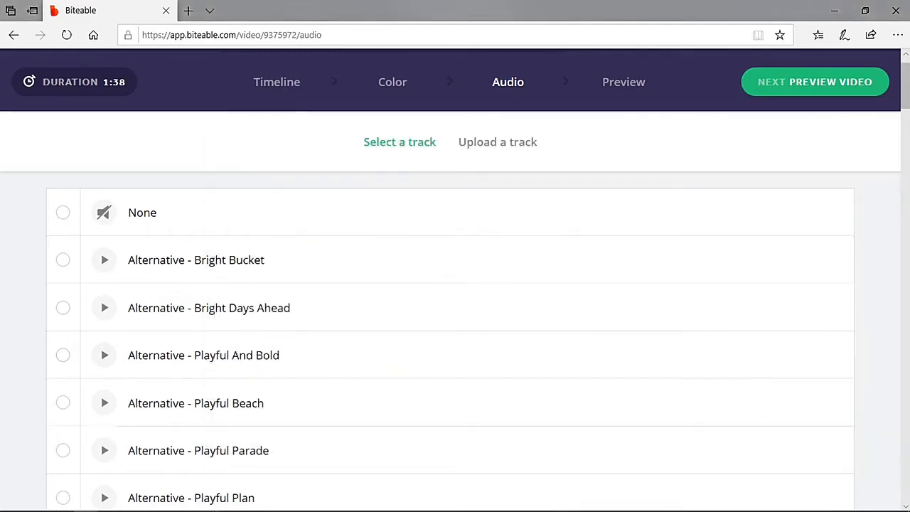
pyautogui.moveTo(903, 96); pyautogui.dragTo(899, 167)
pyautogui.click(114, 416)
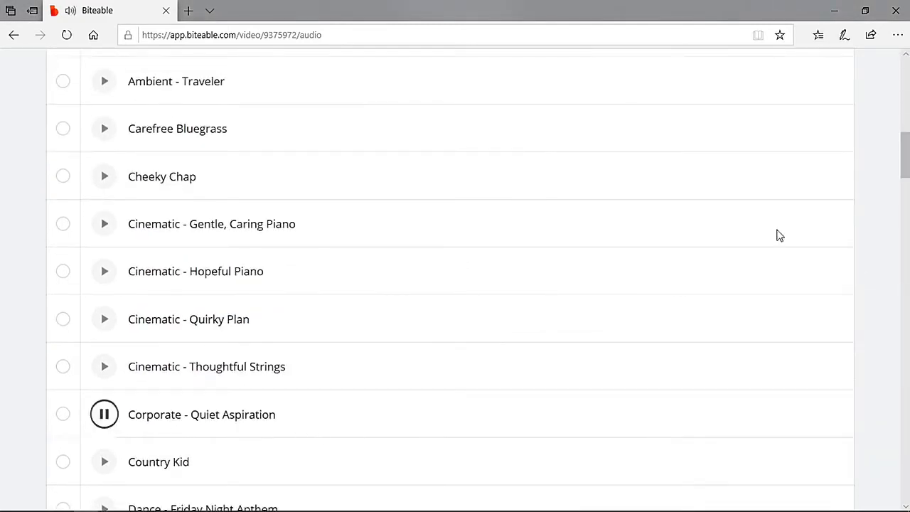
pyautogui.scroll(10, 455, 284)
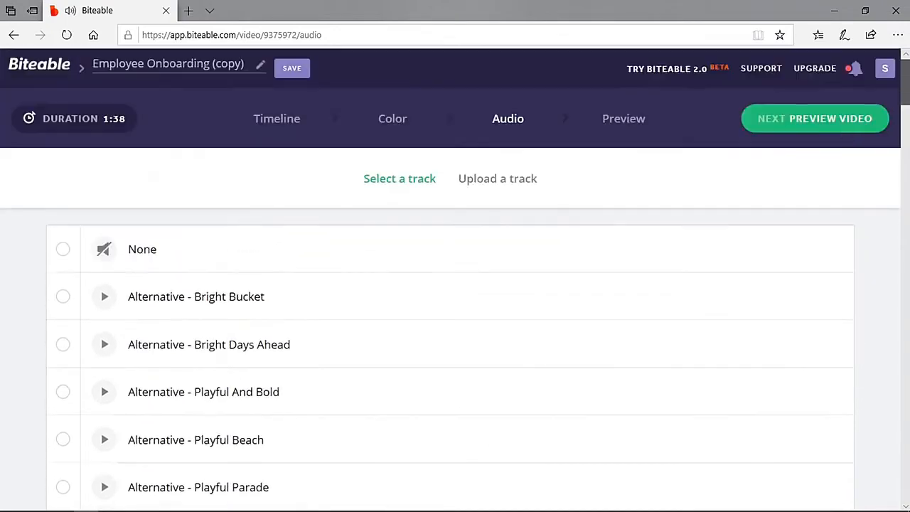
# Proceed to the preview stage and start building the video preview.
pyautogui.click(626, 120)
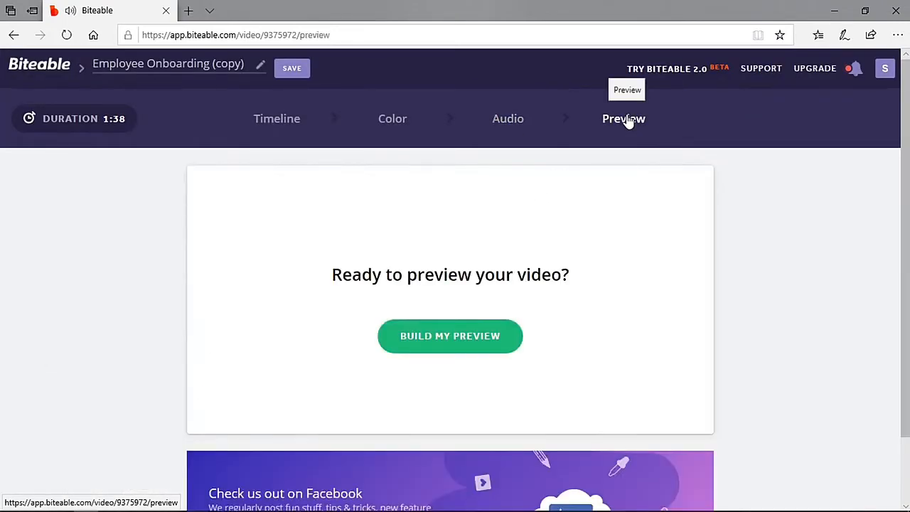
pyautogui.scroll(-1, 455, 270)
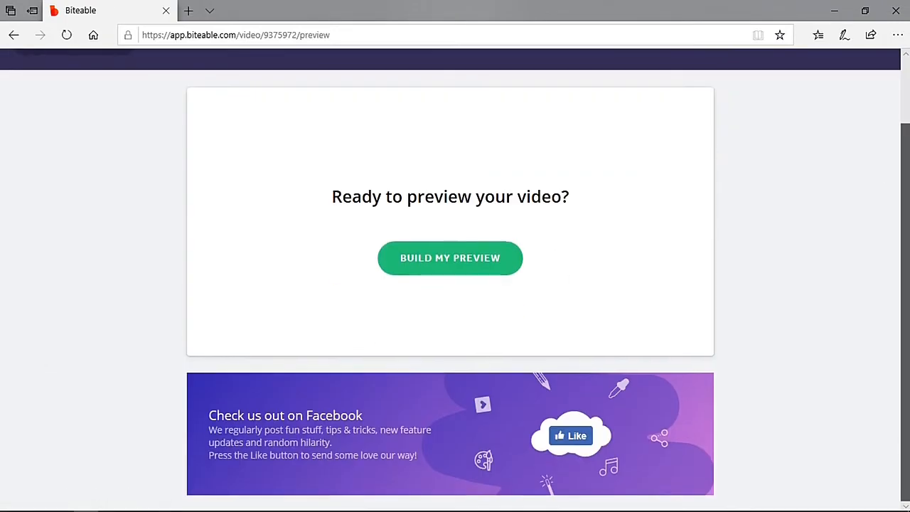
pyautogui.click(445, 271)
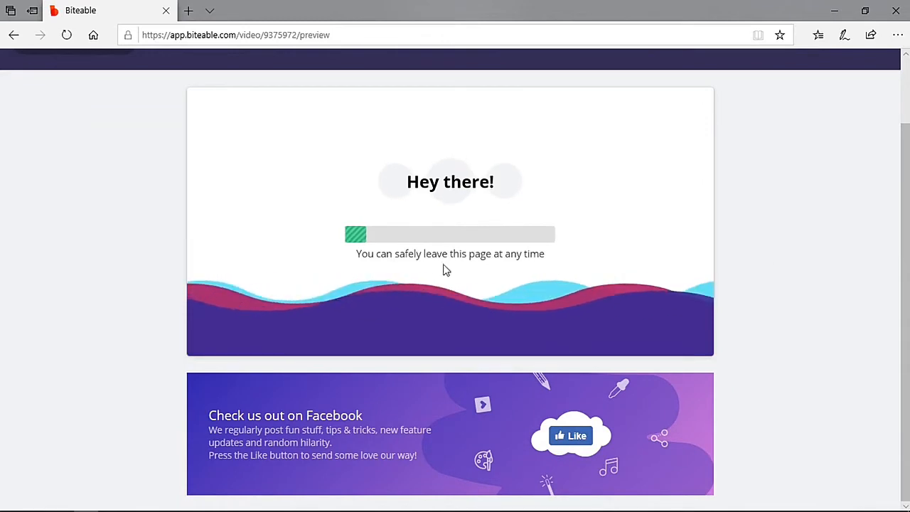
# Switch to the Notepad steps list and write "Your Video is now rendering" below step 5 as an indented line without the number 6.
pyautogui.moveTo(209, 502)
pyautogui.click(245, 463)
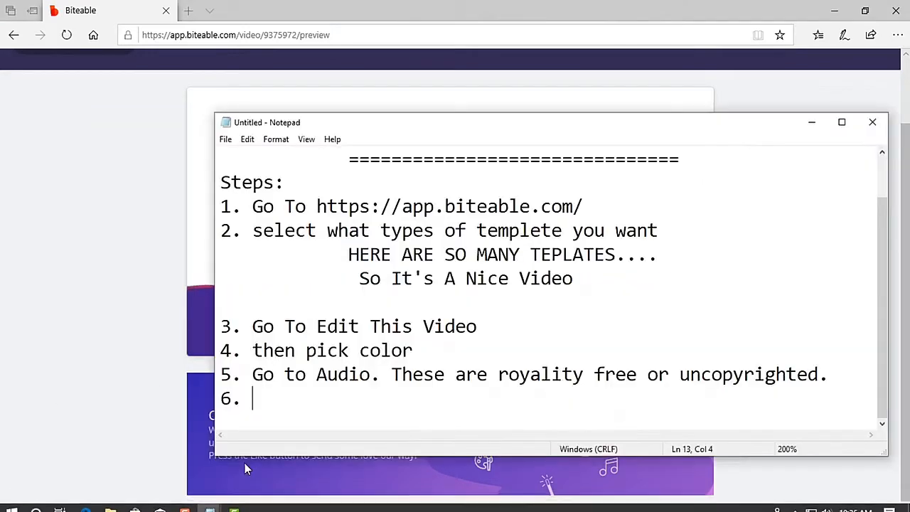
pyautogui.write('Yo')
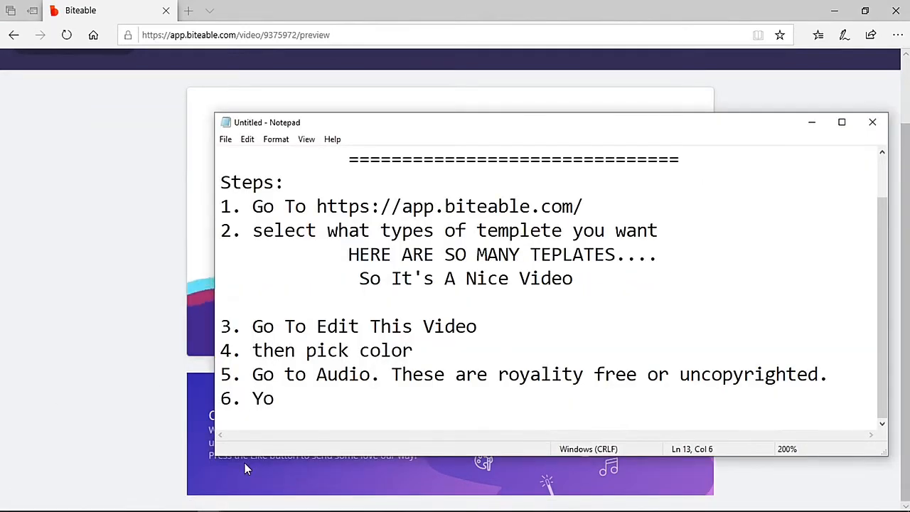
pyautogui.write('ur Work')
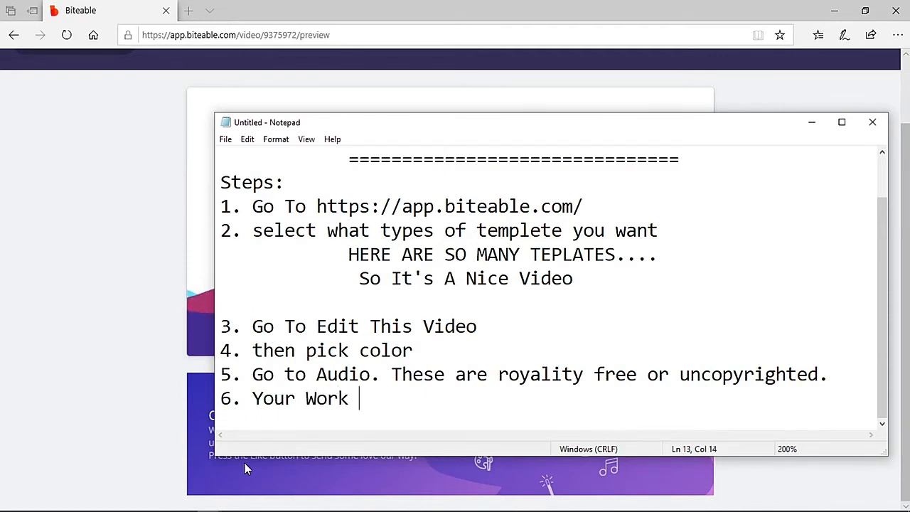
pyautogui.press('BackSpace')
pyautogui.press('BackSpace')
pyautogui.press('BackSpace')
pyautogui.press('BackSpace')
pyautogui.press('BackSpace')
pyautogui.press('BackSpace')
pyautogui.write('Vid')
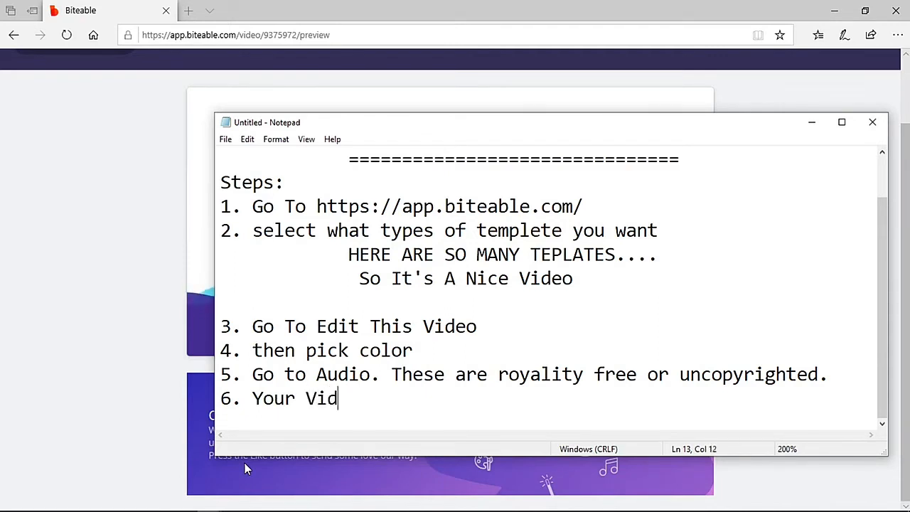
pyautogui.write('eo is n')
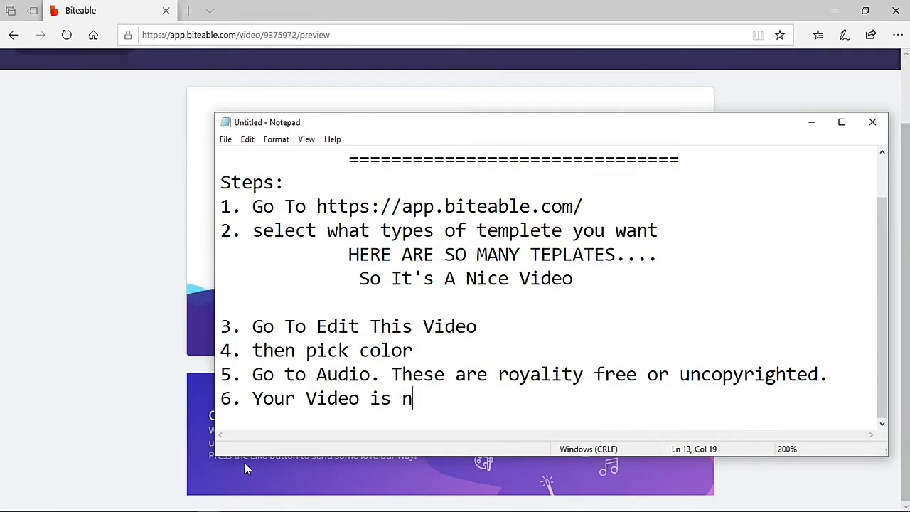
pyautogui.write('ow rendering')
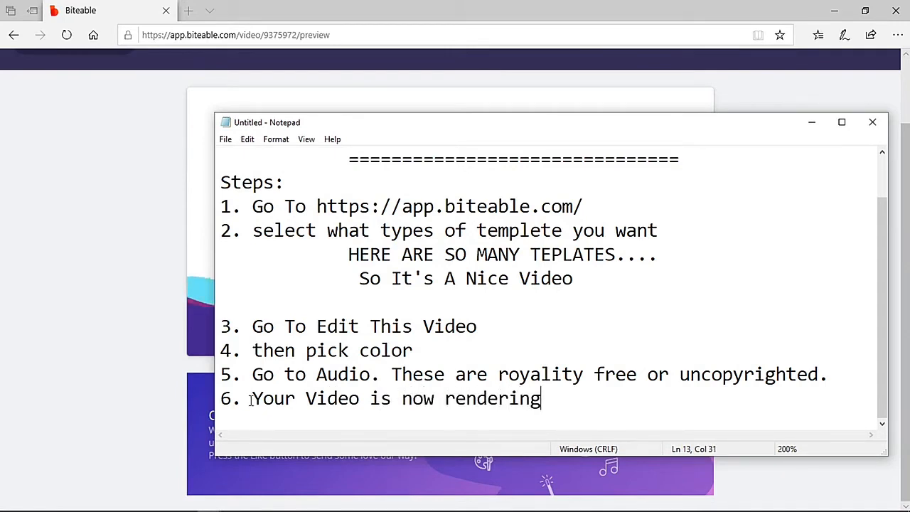
pyautogui.moveTo(250, 399); pyautogui.dragTo(219, 400)
pyautogui.press('BackSpace')
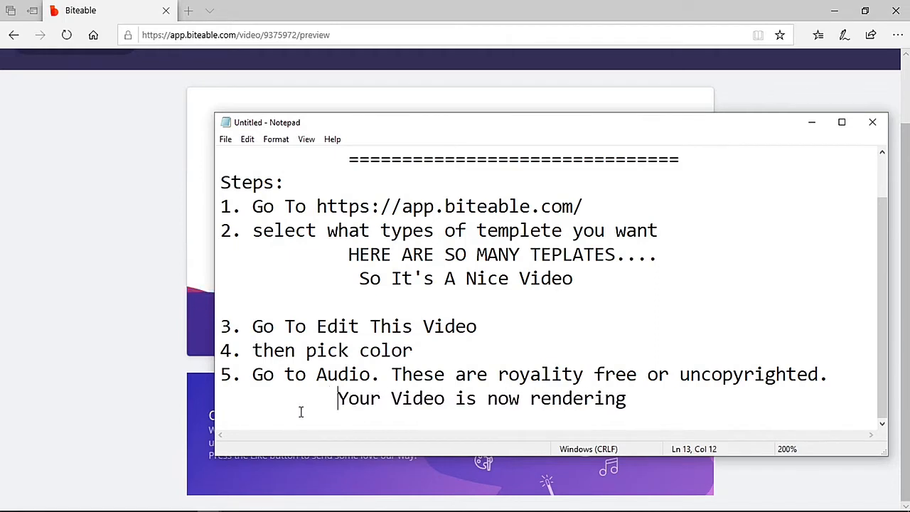
# Insert a blank line above "HERE ARE SO MANY TEPLATES...." and indent that line again.
pyautogui.click(340, 255)
pyautogui.press('Return')
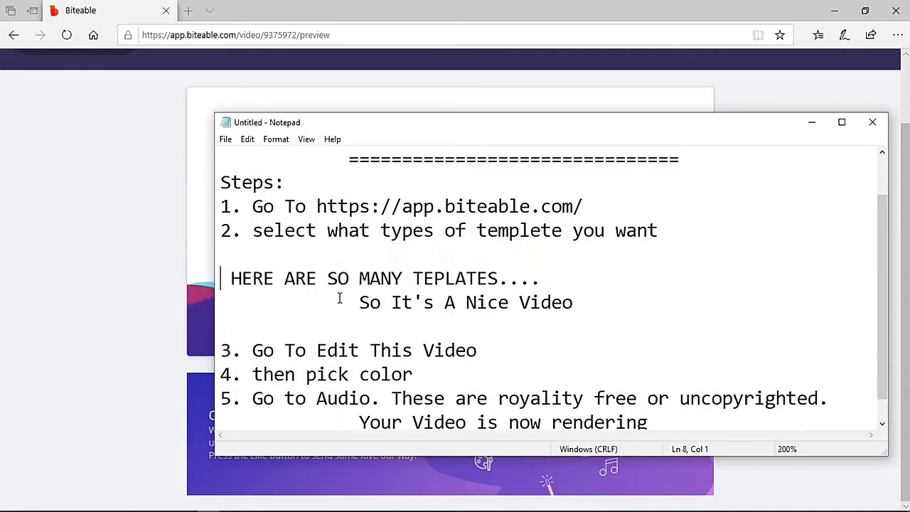
pyautogui.press('alt')
pyautogui.press('space')
pyautogui.click(275, 305)
pyautogui.click(244, 284)
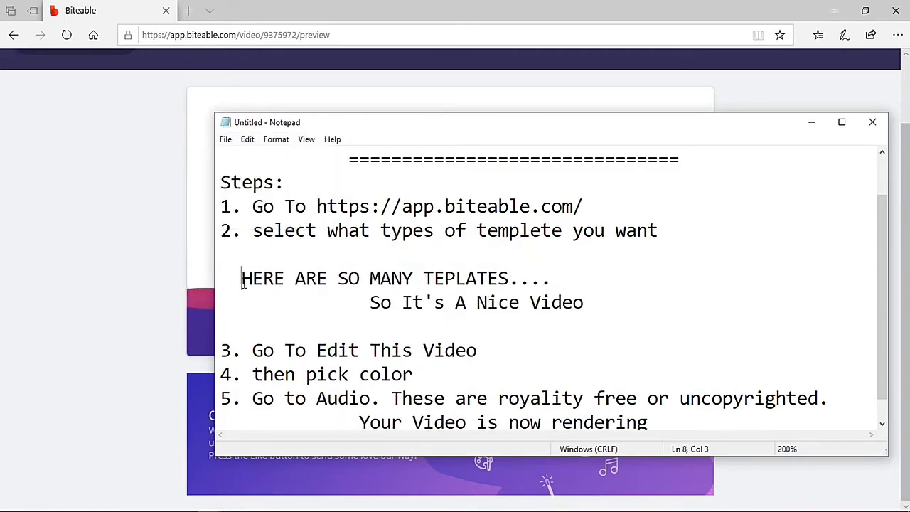
# Insert a blank line between step 5 and "Your Video is now rendering", and start a new line below the rendering note.
pyautogui.click(849, 400)
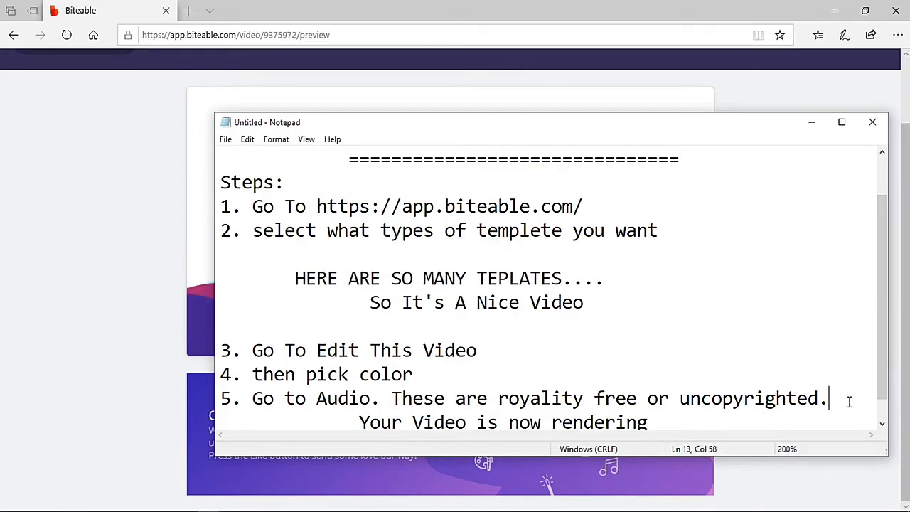
pyautogui.press('Return')
pyautogui.scroll(-1, 881, 315)
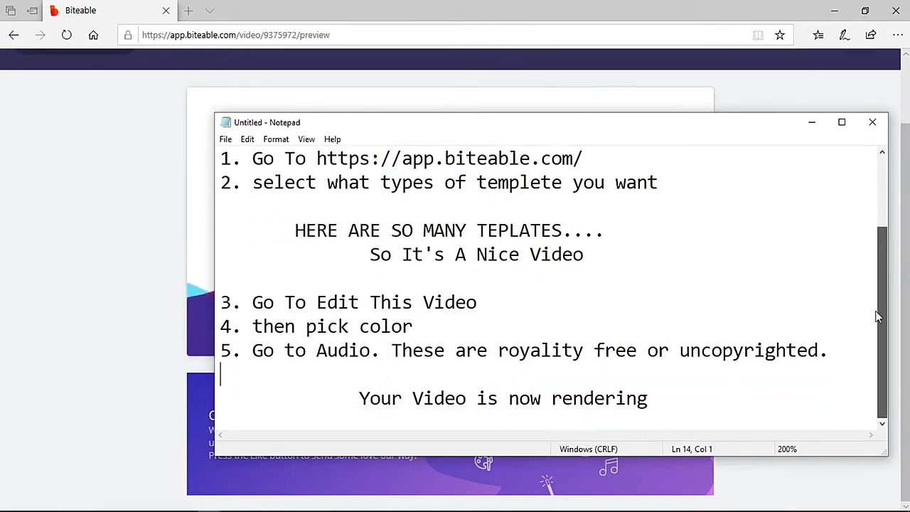
pyautogui.click(654, 404)
pyautogui.press('Return')
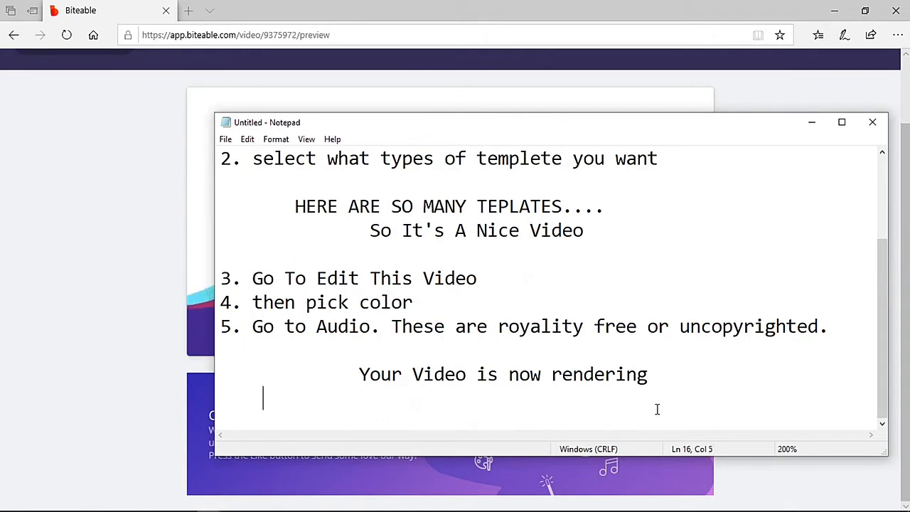
# Check the build progress in Biteable, then return to Notepad and add "Wait For a few minutes" below the rendering note.
pyautogui.click(160, 343)
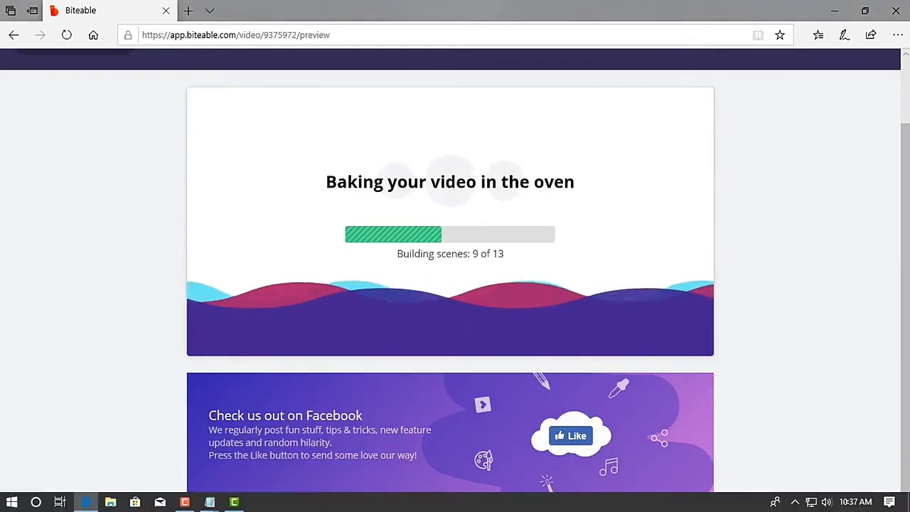
pyautogui.moveTo(223, 505)
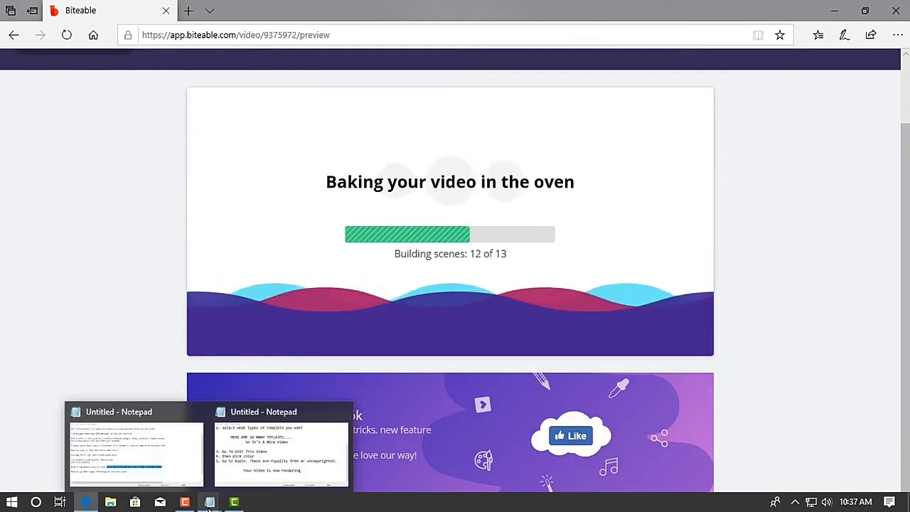
pyautogui.click(253, 481)
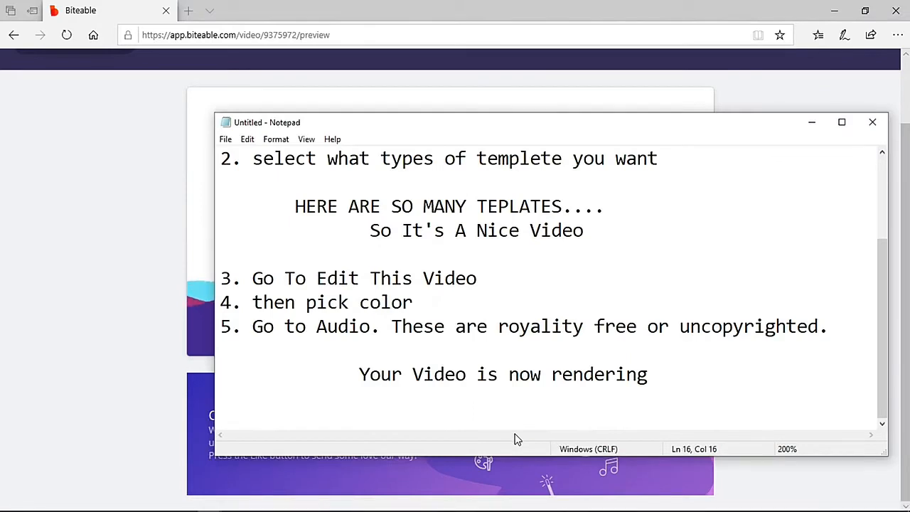
pyautogui.write('ait')
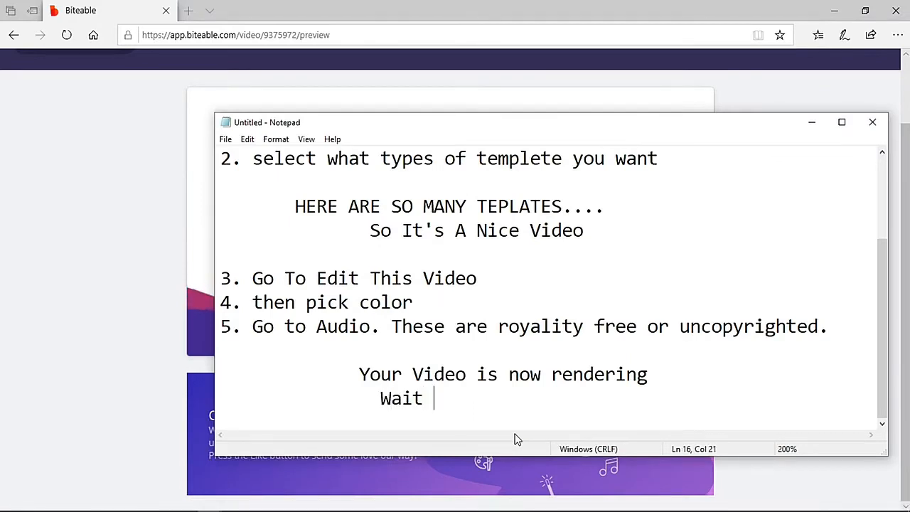
pyautogui.write('iFor a fe')
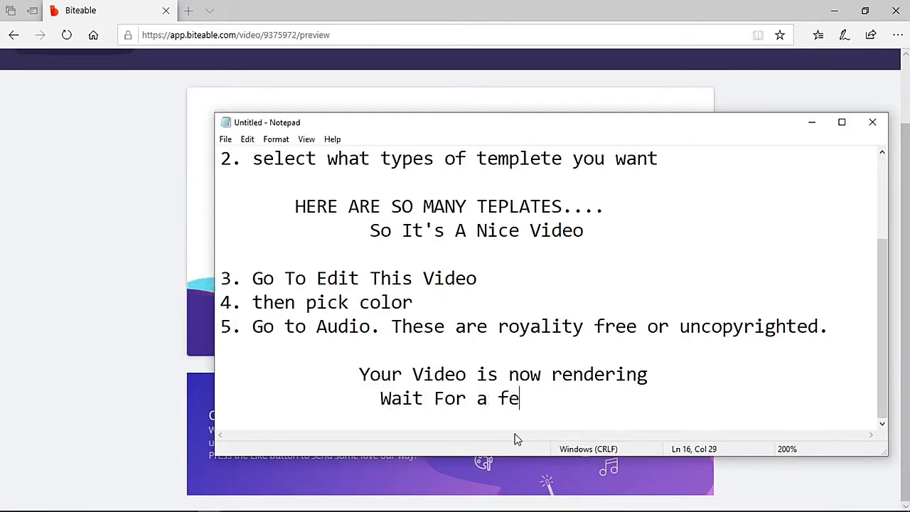
pyautogui.write('w minutes')
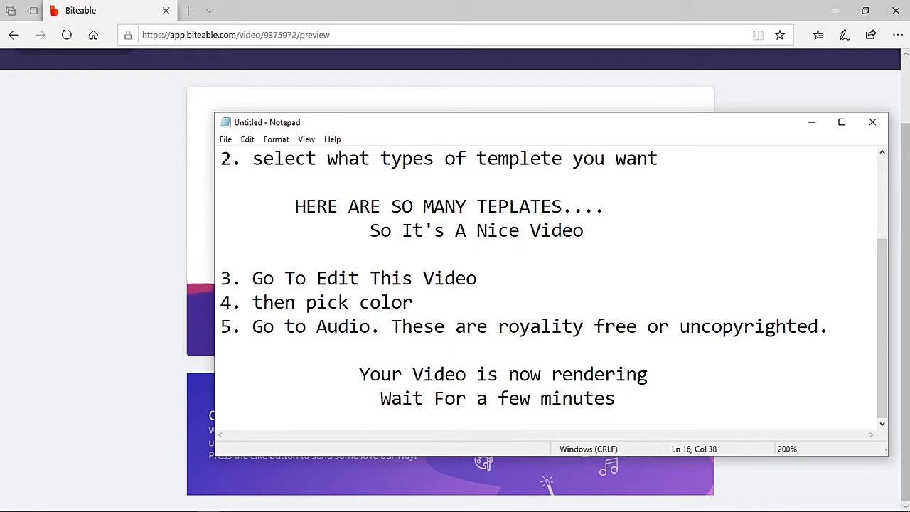
pyautogui.press('Return')
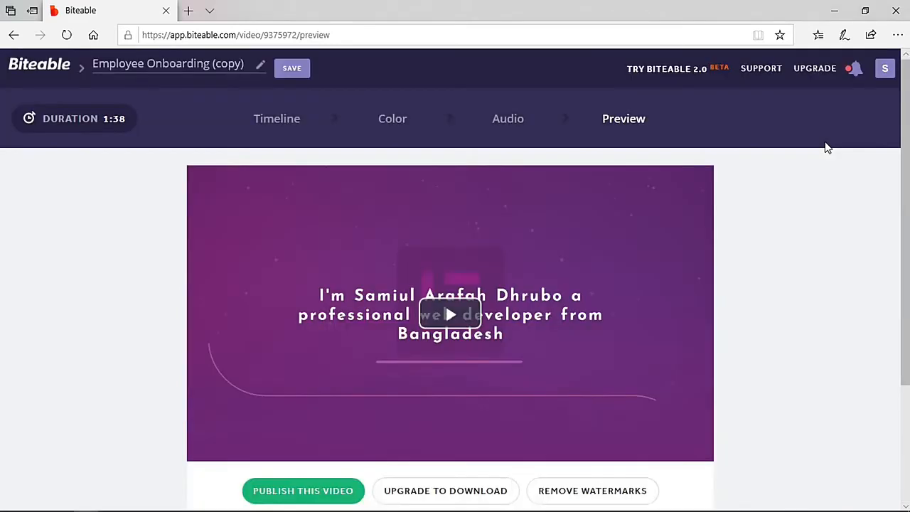
# Return to the Notepad steps list and write "Done" below "Wait For a few minutes".
pyautogui.moveTo(199, 504)
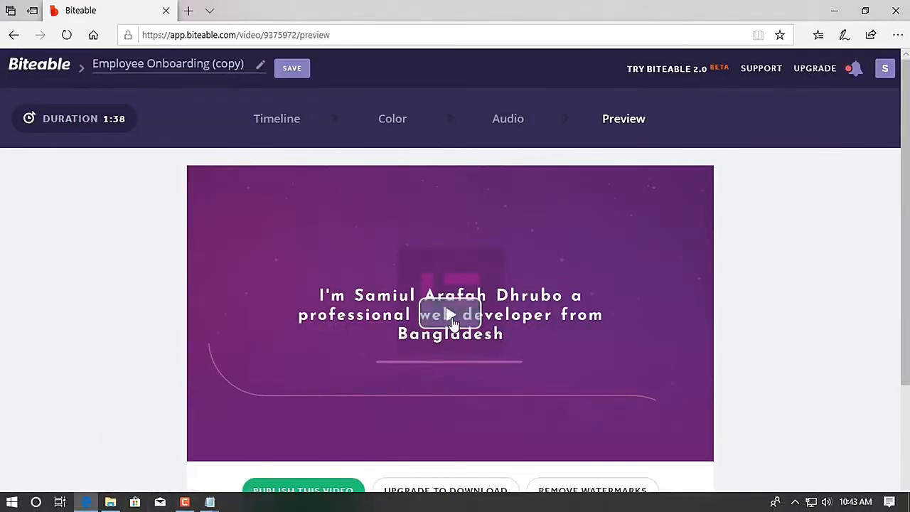
pyautogui.click(289, 445)
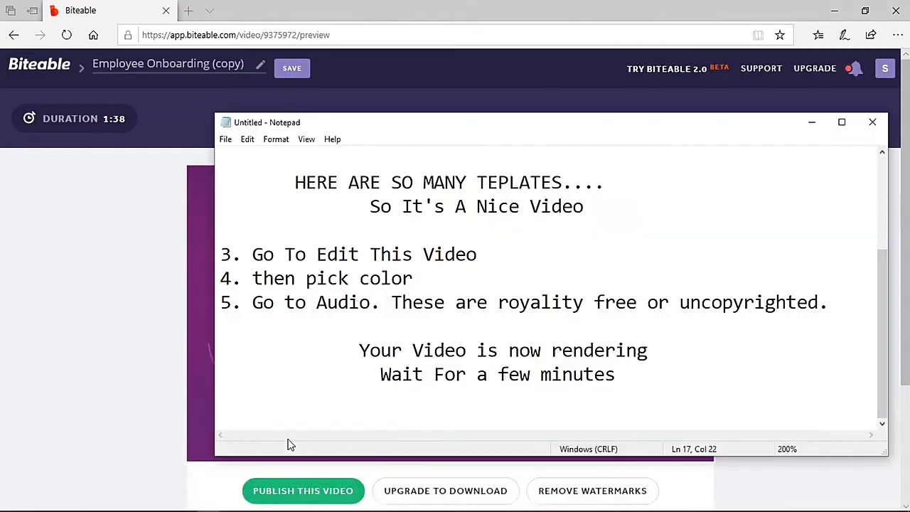
pyautogui.write('Done')
# Switch to Biteable, play the finished video preview, and publish the video.
pyautogui.click(166, 375)
pyautogui.click(453, 320)
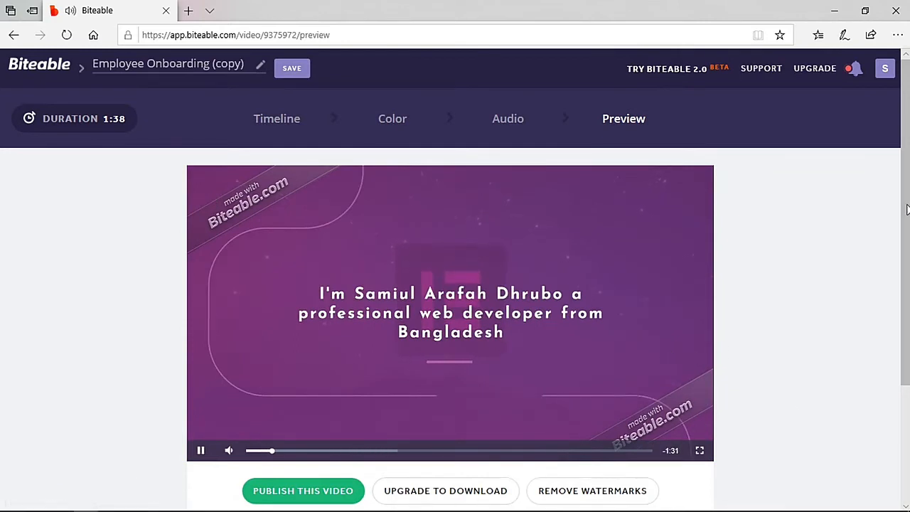
pyautogui.moveTo(906, 206); pyautogui.dragTo(906, 220)
pyautogui.click(336, 473)
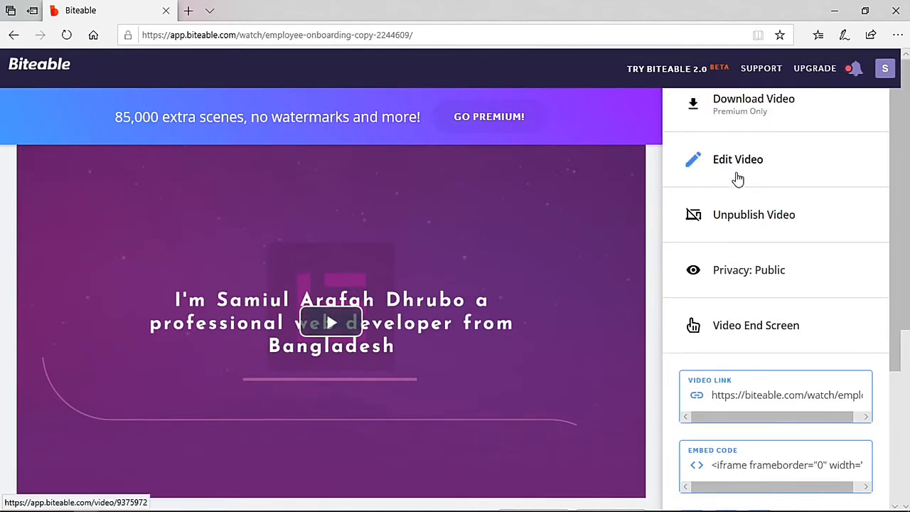
# Play the opening seconds of the published video on its watch page and pause it.
pyautogui.rightClick(455, 249)
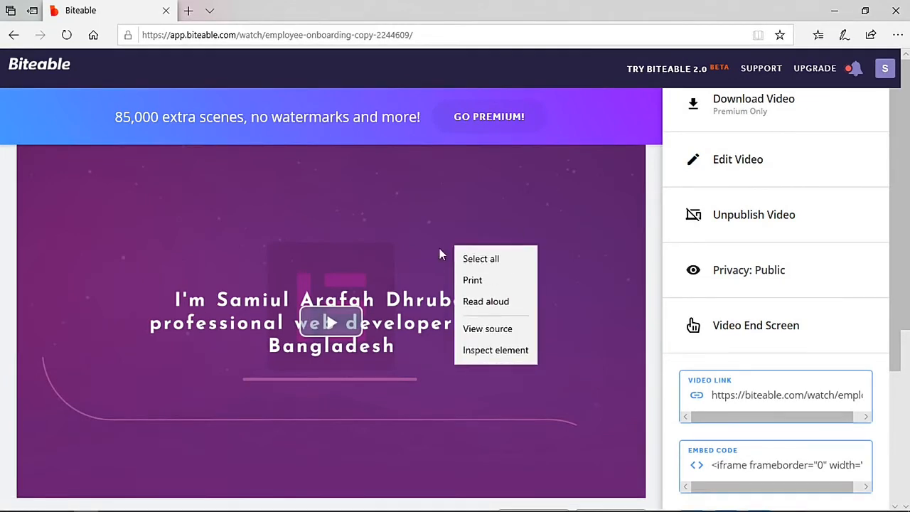
pyautogui.click(340, 238)
pyautogui.click(337, 329)
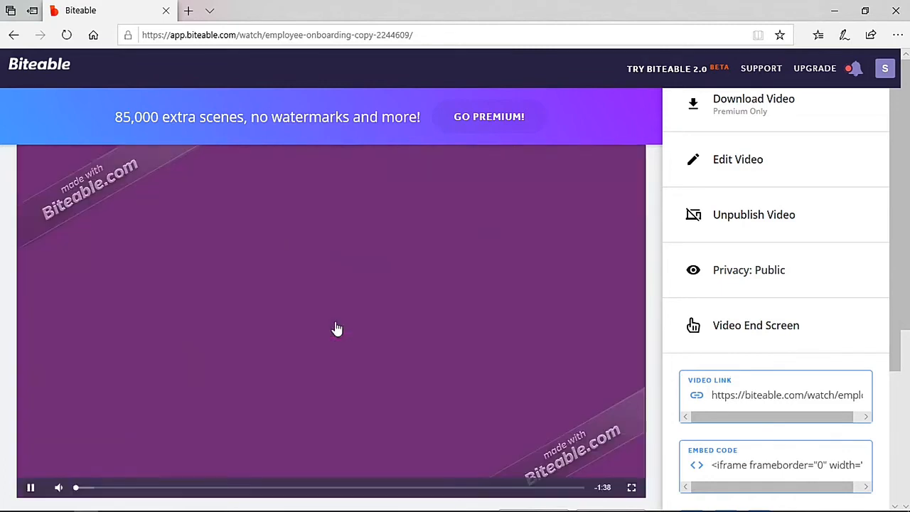
pyautogui.click(28, 491)
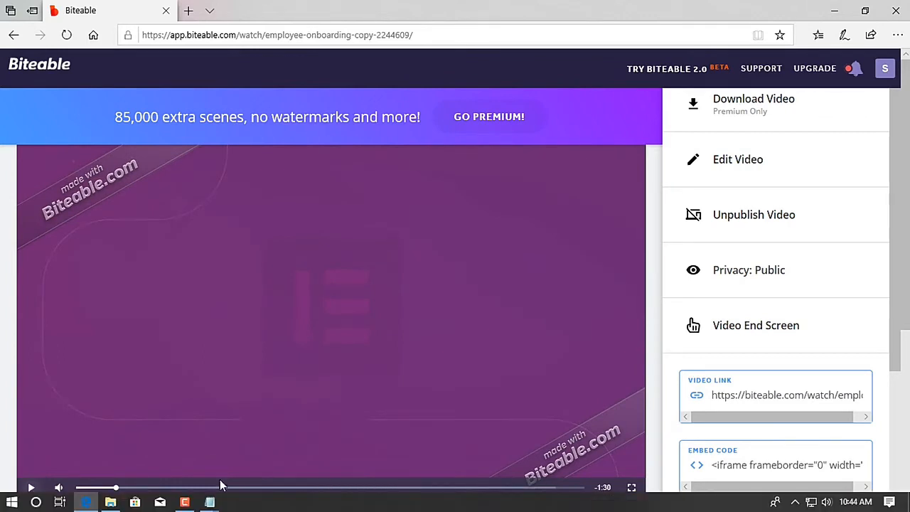
# Switch to Notepad, add step 6 "record that video with a screen recorder" below "Done", and start a line numbered 7.
pyautogui.moveTo(209, 502)
pyautogui.click(242, 452)
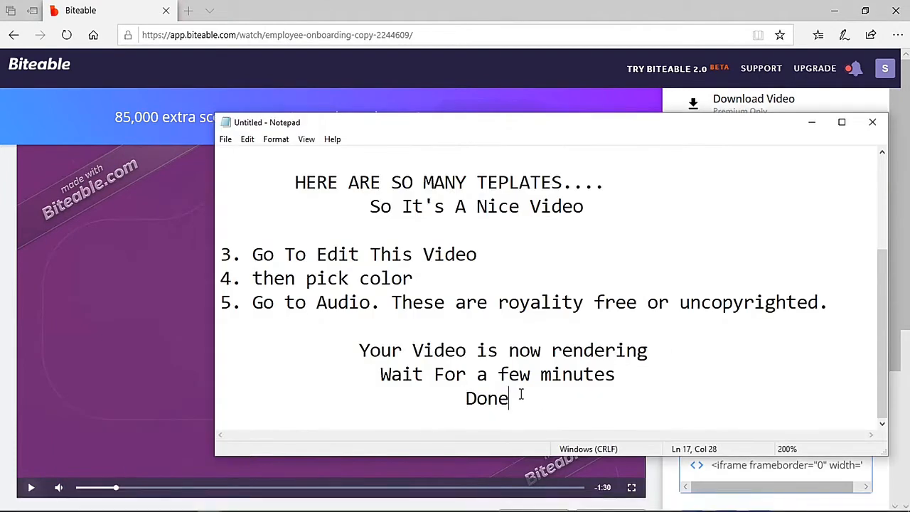
pyautogui.press('Return')
pyautogui.write('6. ')
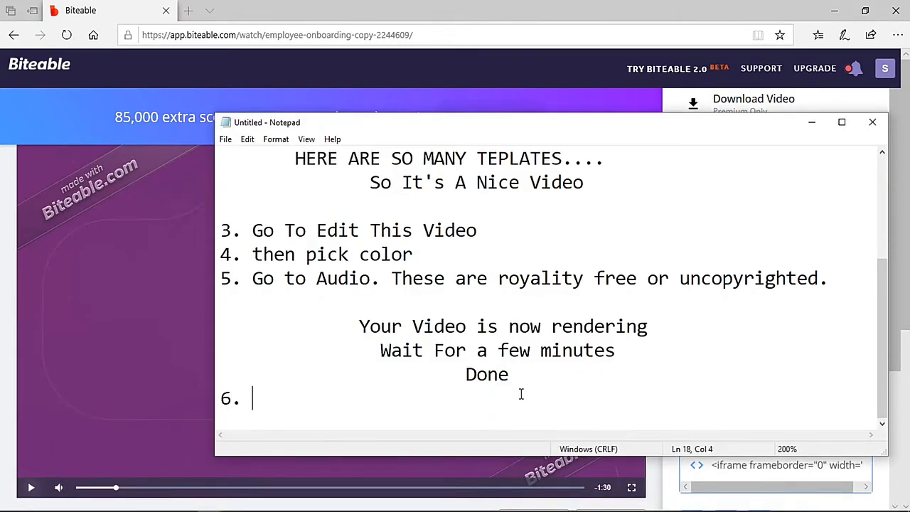
pyautogui.write('record the')
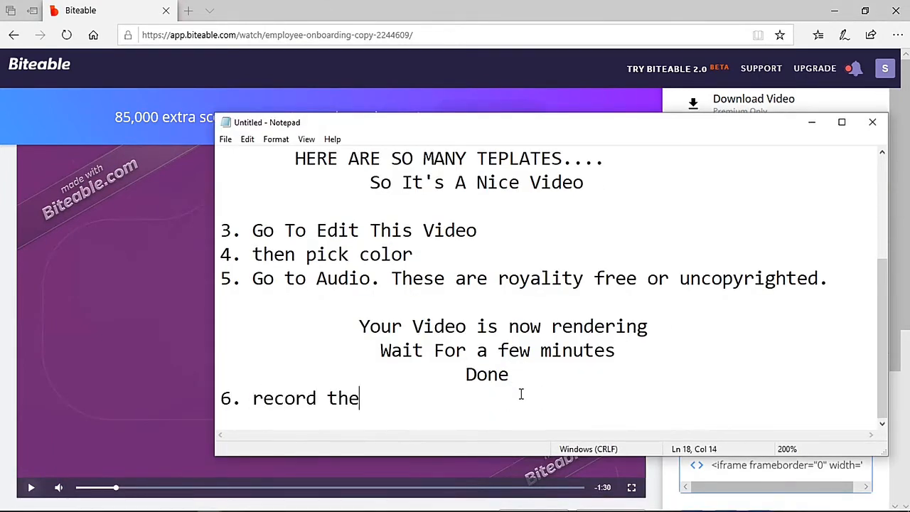
pyautogui.write('t')
pyautogui.press('BackSpace')
pyautogui.press('BackSpace')
pyautogui.write('at video wi')
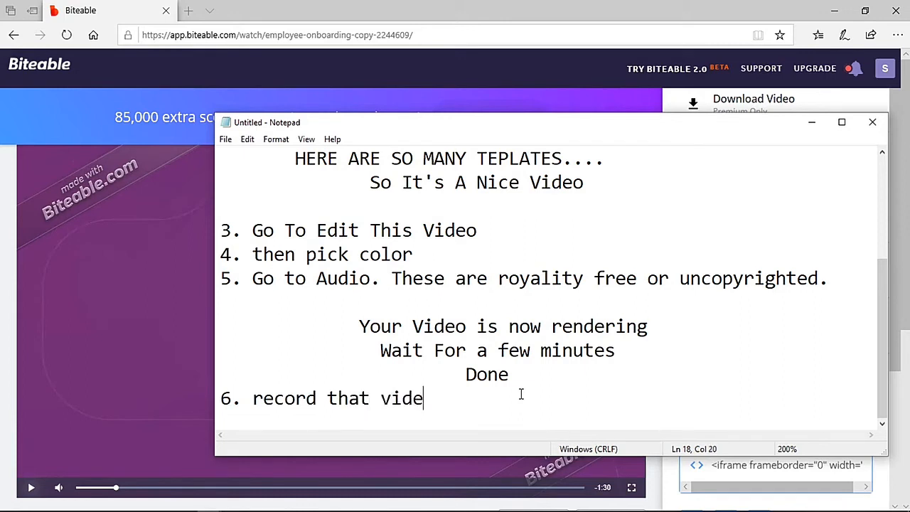
pyautogui.write('th a screen recorf')
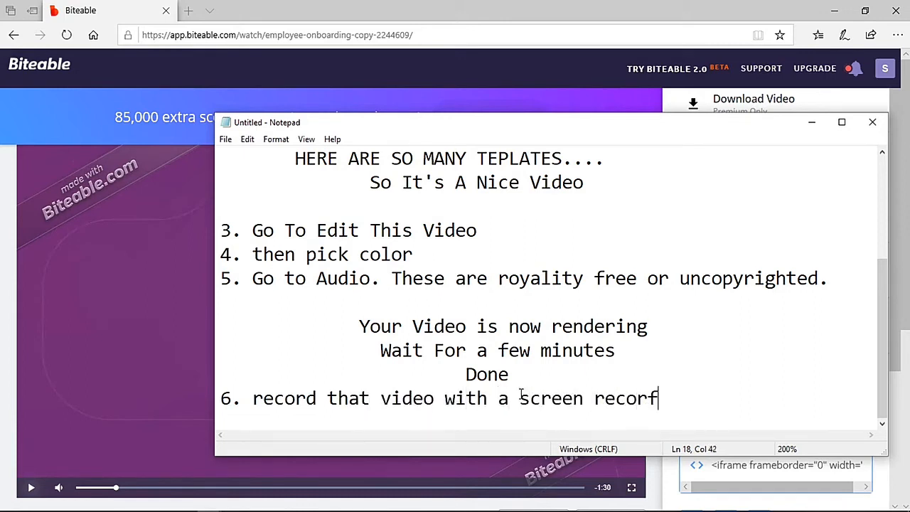
pyautogui.press('BackSpace')
pyautogui.write('der')
pyautogui.press('Return')
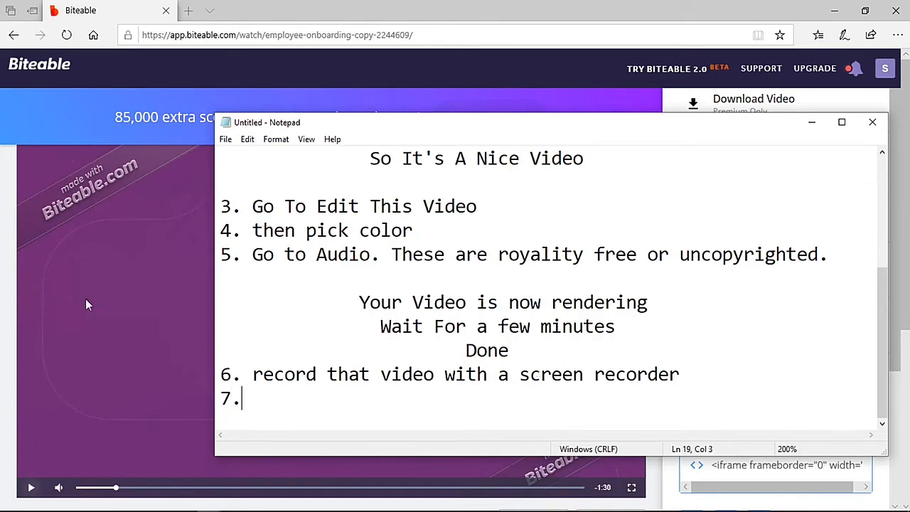
# Switch to Camtasia, place a purple speech-bubble callout over the upper-left Biteable watermark, and clear its text.
pyautogui.click(4, 224)
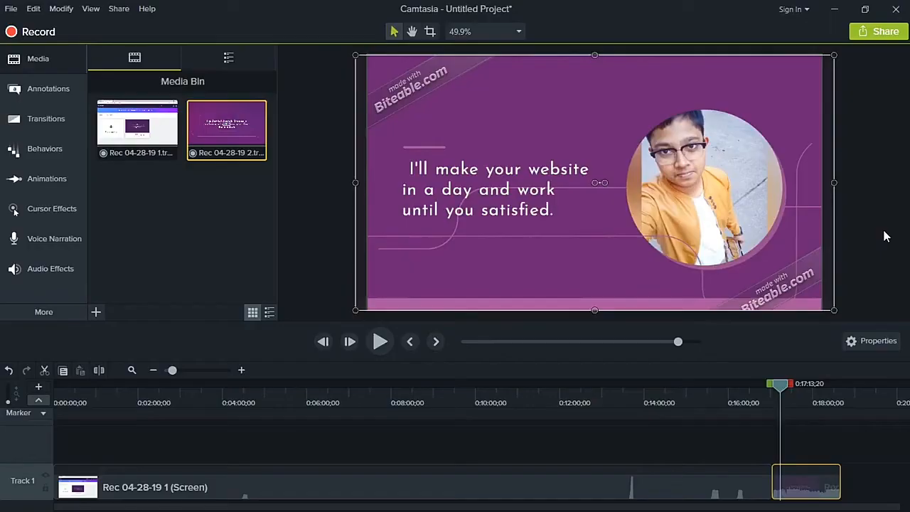
pyautogui.click(47, 86)
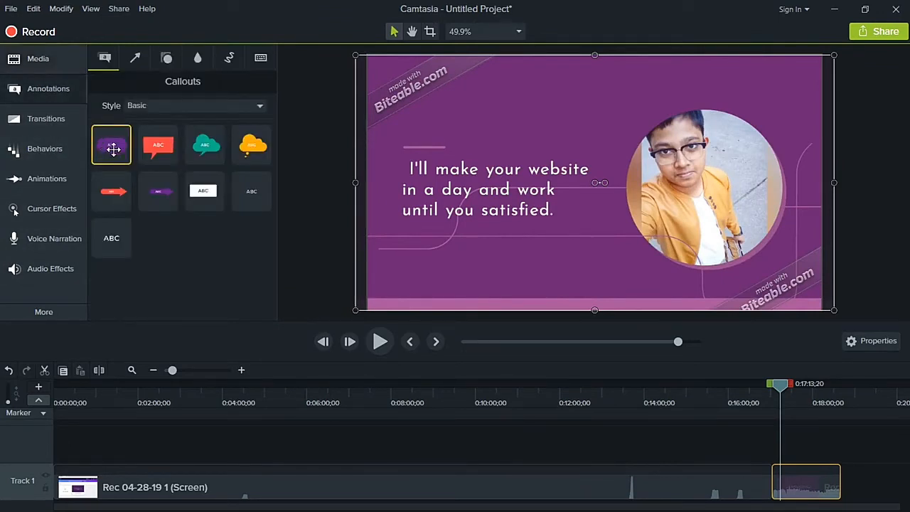
pyautogui.moveTo(111, 145)
pyautogui.mouseDown()
pyautogui.moveTo(407, 85)
pyautogui.moveTo(417, 71)
pyautogui.moveTo(418, 114)
pyautogui.moveTo(451, 91)
pyautogui.moveTo(483, 93)
pyautogui.moveTo(463, 93)
pyautogui.mouseUp()
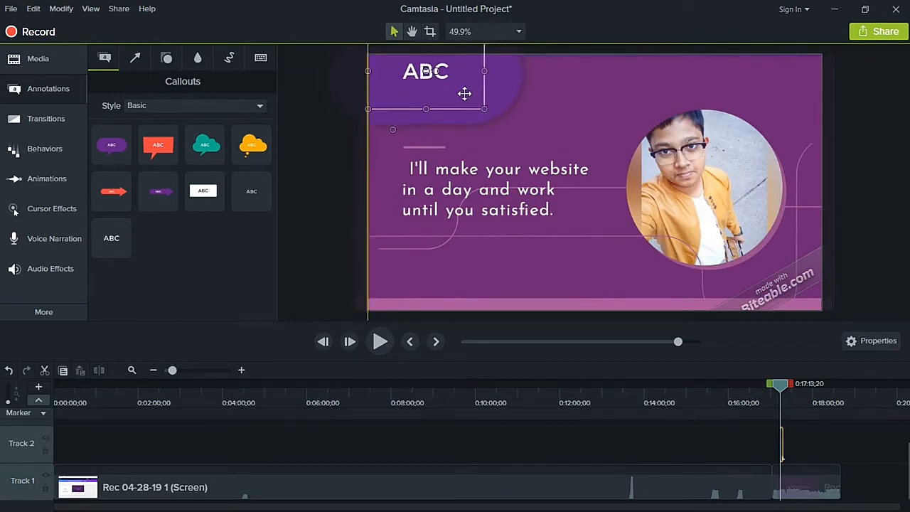
pyautogui.doubleClick(427, 73)
pyautogui.press('BackSpace')
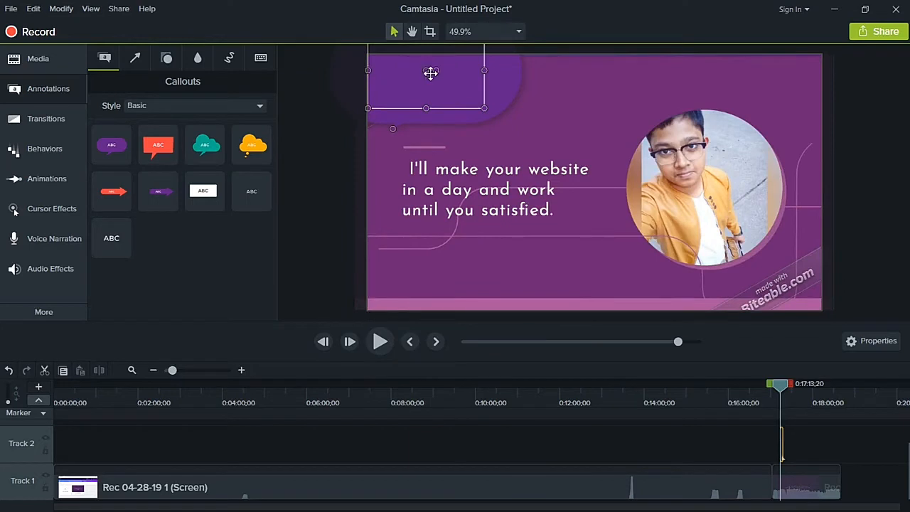
# Place a second purple callout over the lower-right Biteable watermark, clear its text, and nudge it slightly upward.
pyautogui.moveTo(266, 228); pyautogui.dragTo(817, 299)
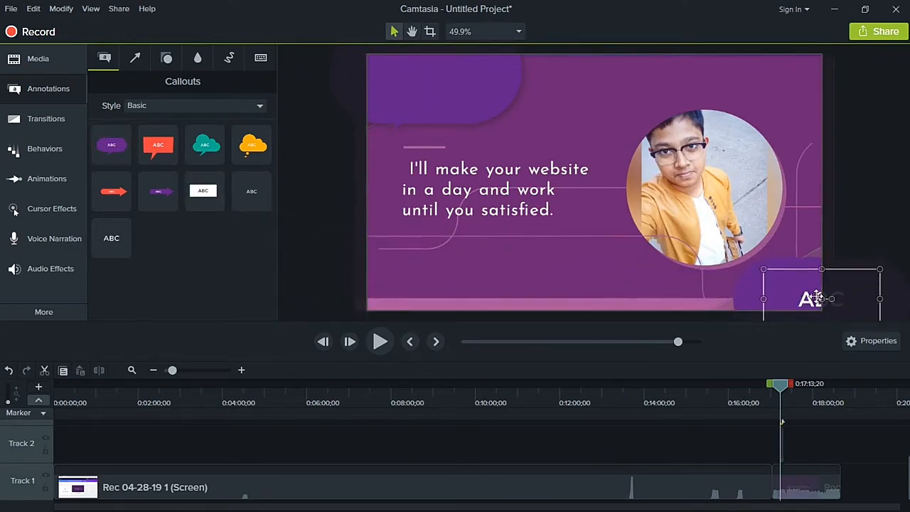
pyautogui.doubleClick(817, 298)
pyautogui.press('BackSpace')
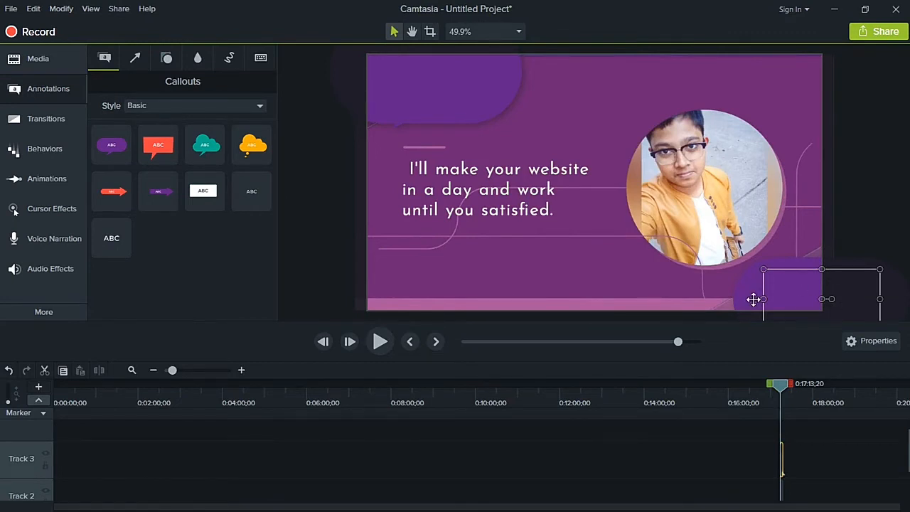
pyautogui.moveTo(753, 300); pyautogui.dragTo(758, 294)
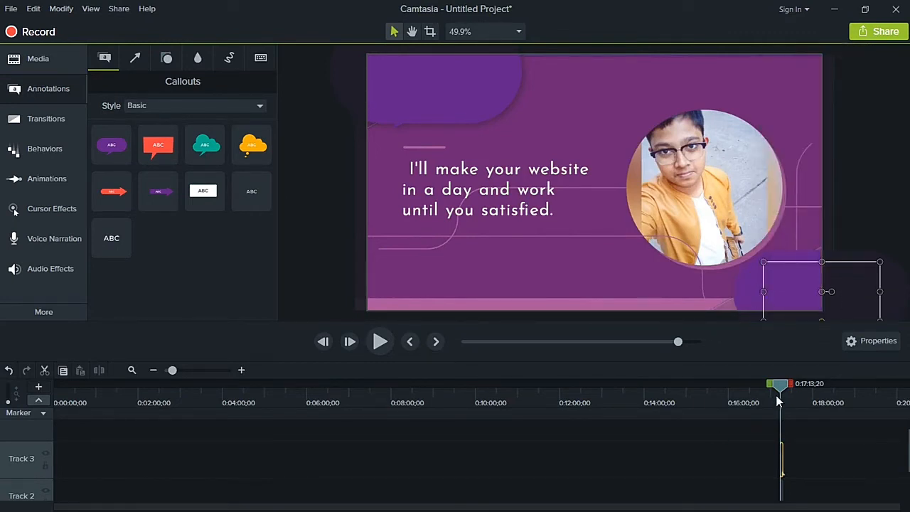
# Extend the Track 2 and Track 3 callouts to the end of the second recorded clip on Track 1.
pyautogui.moveTo(781, 390); pyautogui.dragTo(781, 386)
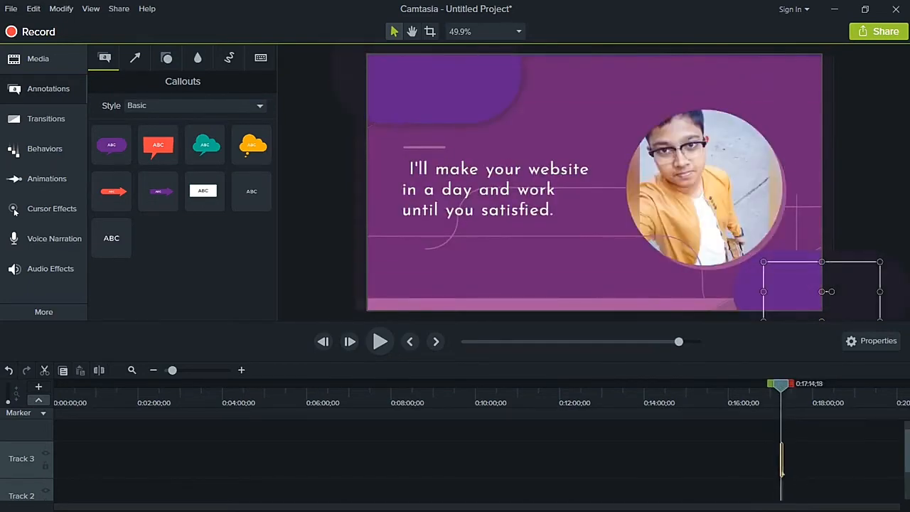
pyautogui.moveTo(909, 458); pyautogui.dragTo(907, 437)
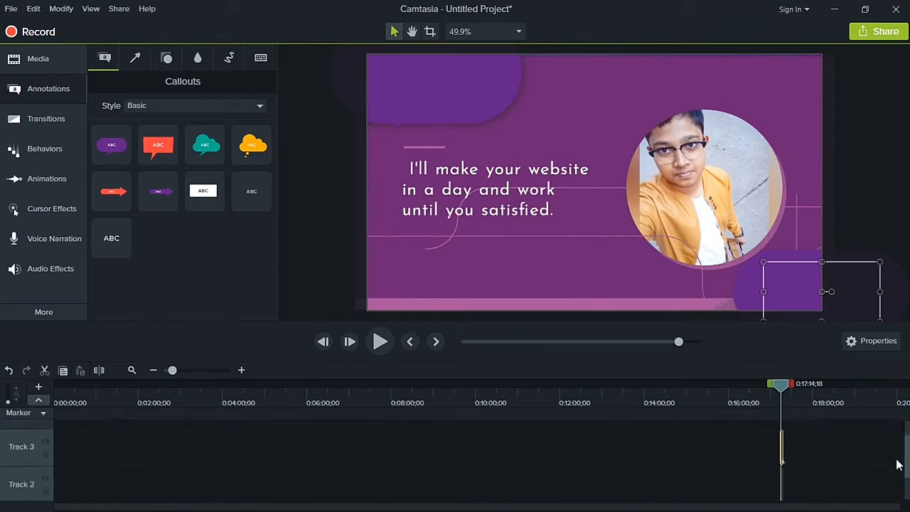
pyautogui.click(781, 485)
pyautogui.click(782, 479)
pyautogui.moveTo(782, 480); pyautogui.dragTo(841, 481)
pyautogui.moveTo(907, 461)
pyautogui.mouseDown()
pyautogui.moveTo(907, 486)
pyautogui.moveTo(906, 455)
pyautogui.mouseUp()
pyautogui.click(810, 469)
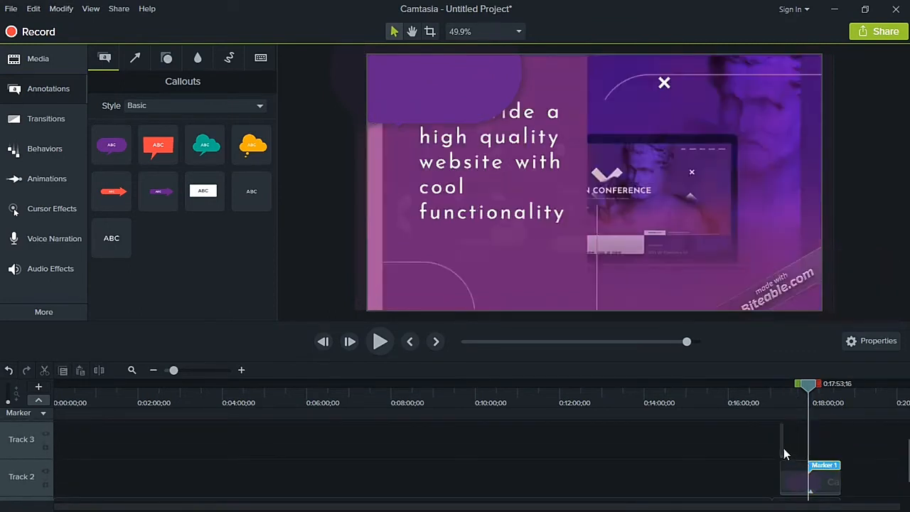
pyautogui.click(783, 446)
pyautogui.moveTo(783, 446); pyautogui.dragTo(841, 441)
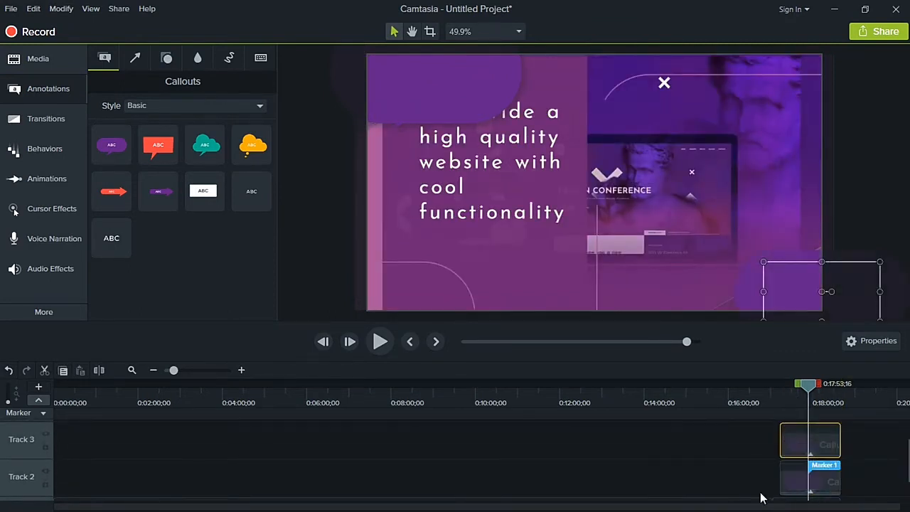
# Narrow the upper-left callout to uncover the scene text, and extend both callouts back to the clip's start at 0:17:03;06.
pyautogui.click(477, 113)
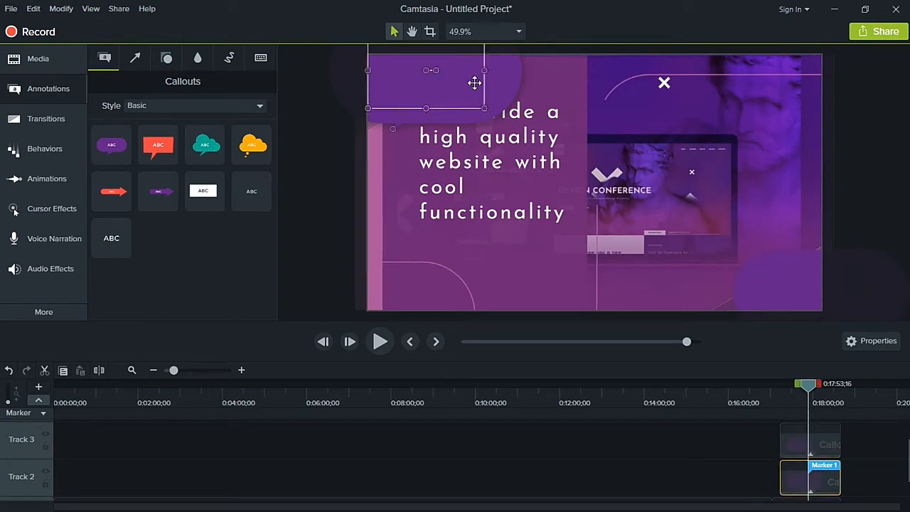
pyautogui.moveTo(478, 73); pyautogui.dragTo(428, 91)
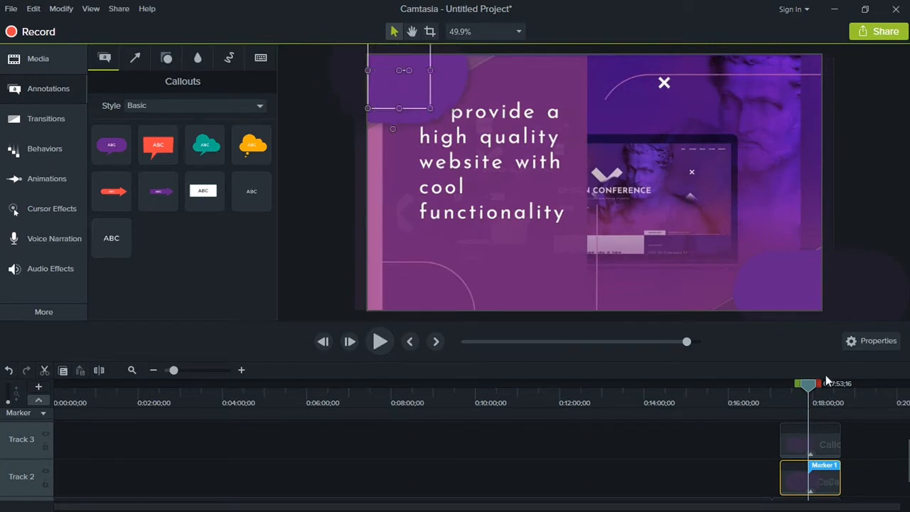
pyautogui.moveTo(809, 386); pyautogui.dragTo(773, 396)
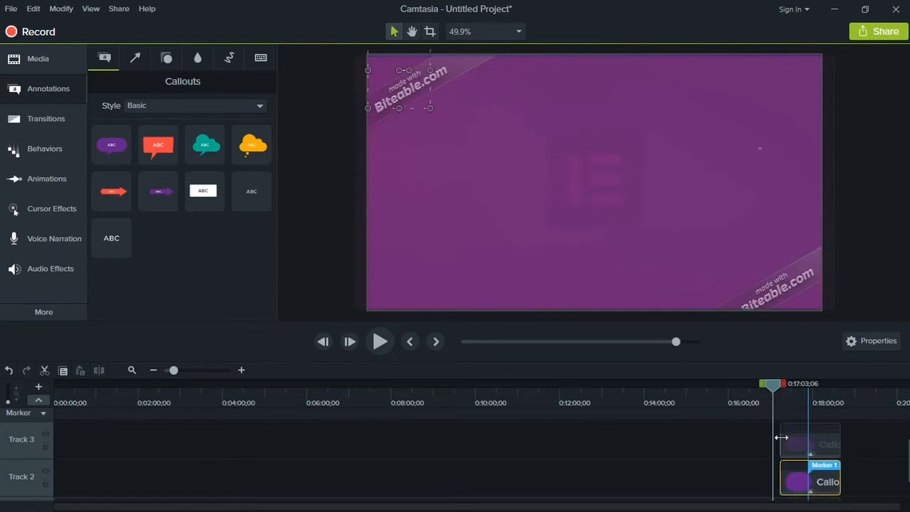
pyautogui.moveTo(781, 438); pyautogui.dragTo(774, 439)
pyautogui.click(781, 480)
pyautogui.moveTo(781, 484); pyautogui.dragTo(775, 482)
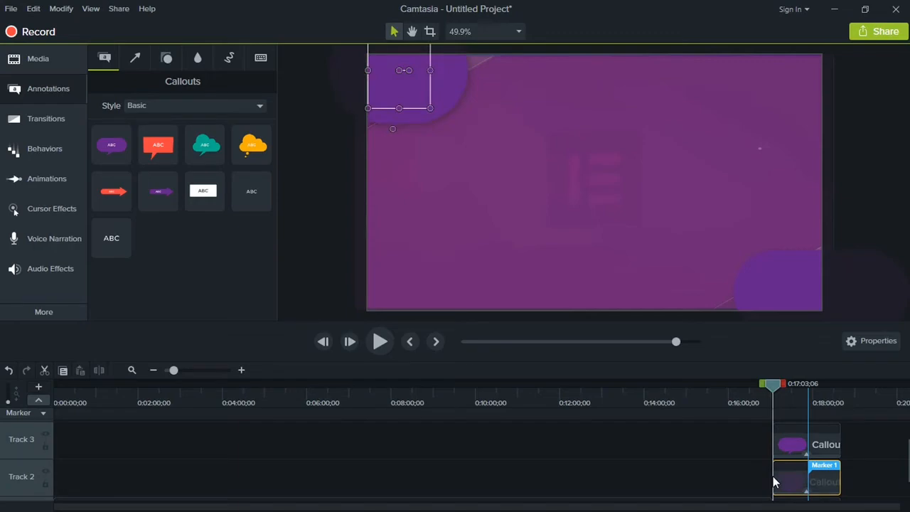
# Switch to Notepad and write step 7 as "open recorded video then hide those watermarks by shapes or annotation".
pyautogui.press('super')
pyautogui.moveTo(204, 504)
pyautogui.click(264, 461)
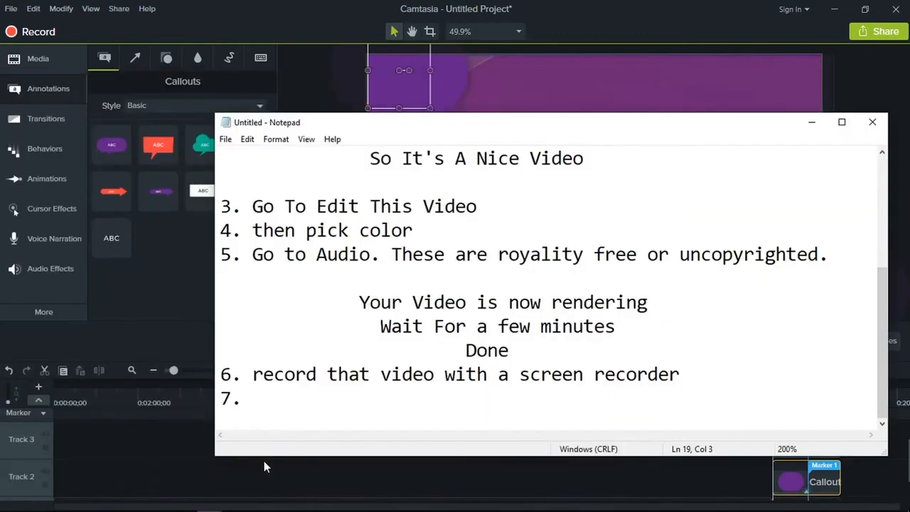
pyautogui.write('open ')
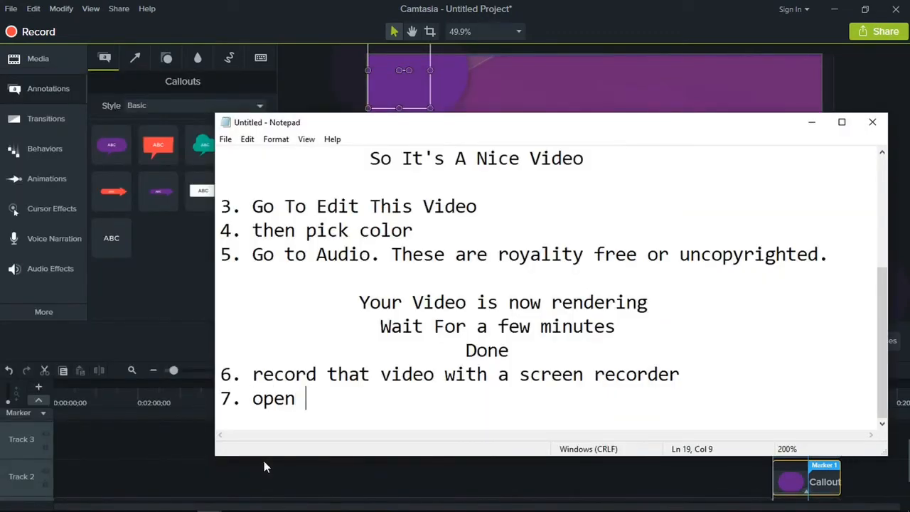
pyautogui.write('recorded')
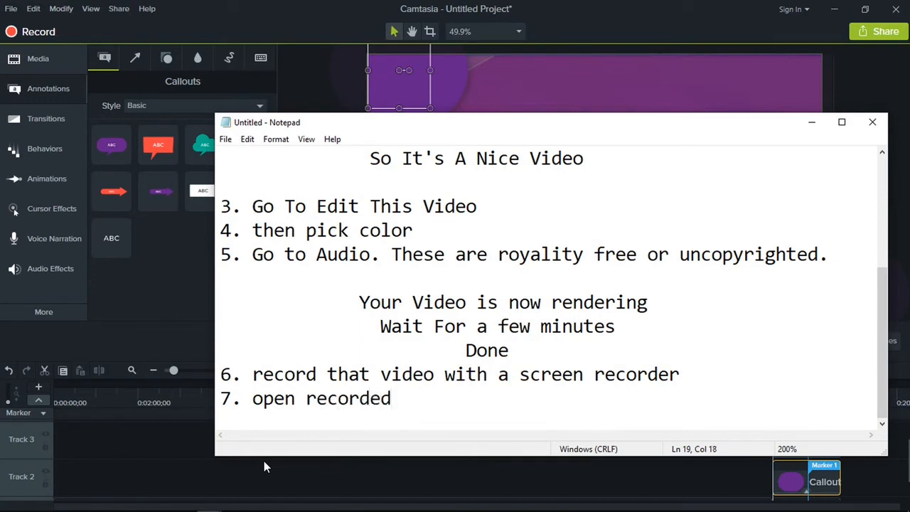
pyautogui.write(' video th')
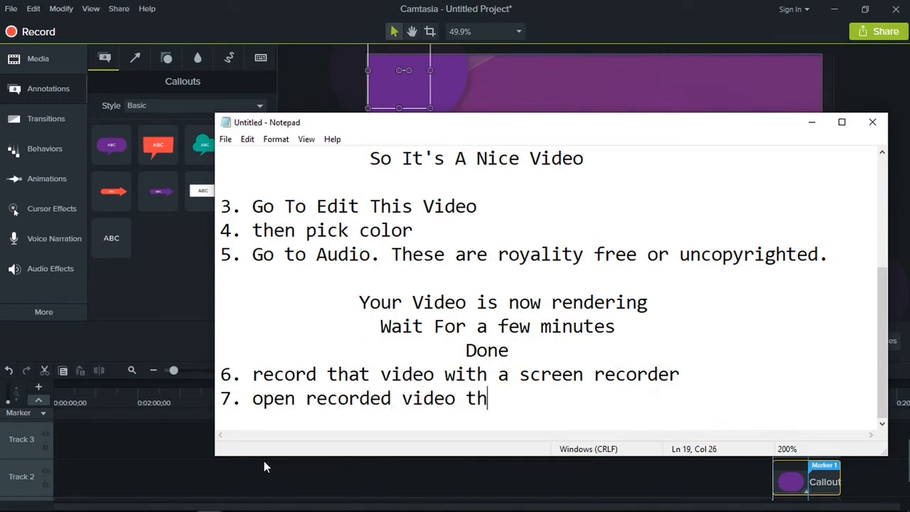
pyautogui.write('en hide th')
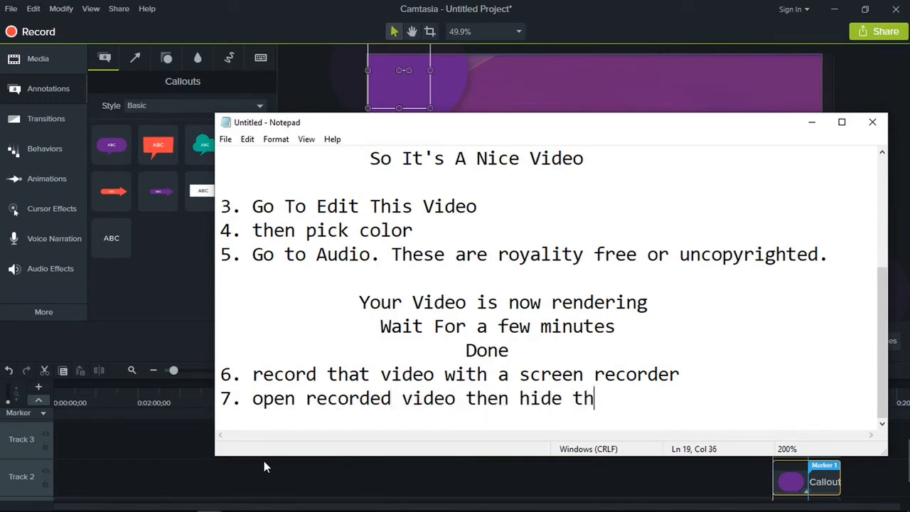
pyautogui.write('ose watermarkes')
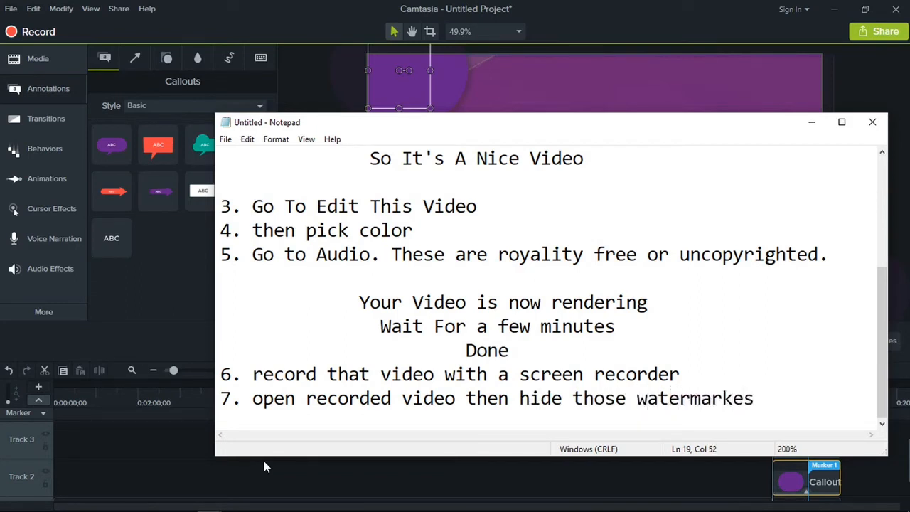
pyautogui.press('BackSpace')
pyautogui.press('BackSpace')
pyautogui.press('BackSpace')
pyautogui.write('s by s')
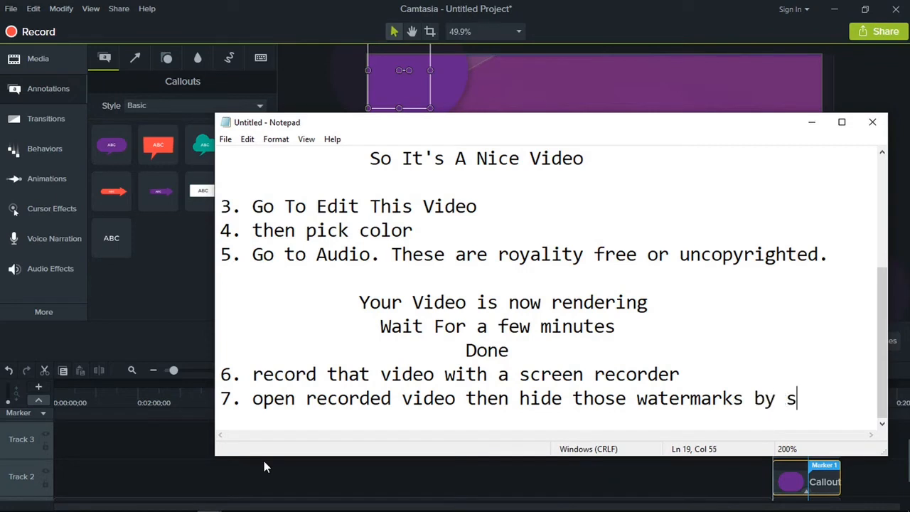
pyautogui.write('hapes or')
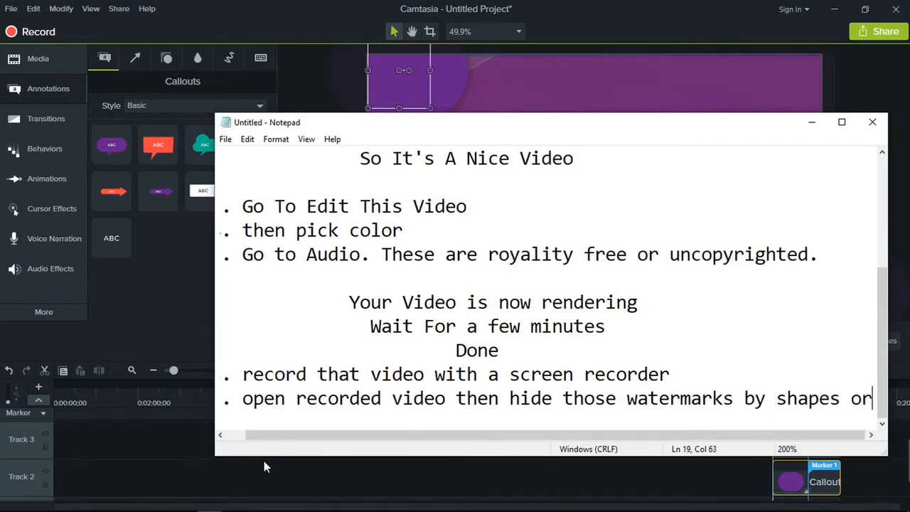
pyautogui.write(' annotation')
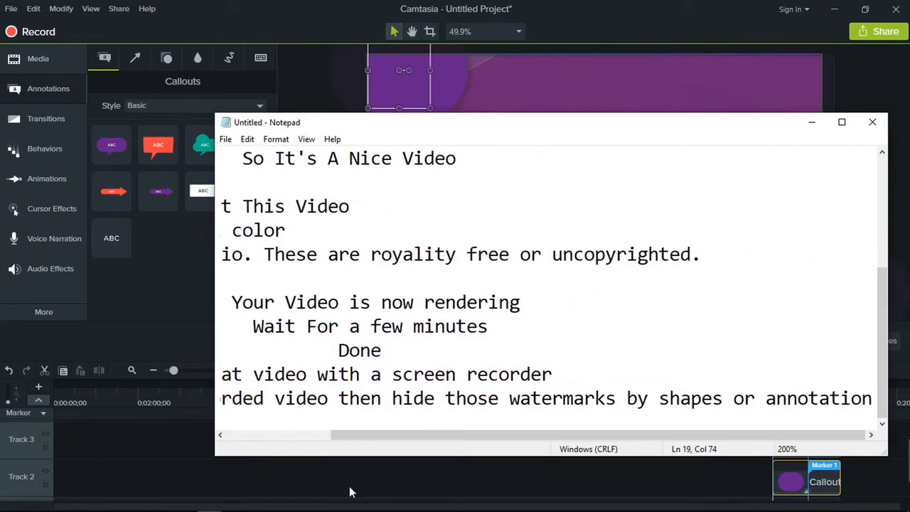
# Break the step 7 line after "shapes" and remove the leading space before "or annotation".
pyautogui.click(725, 398)
pyautogui.press('Return')
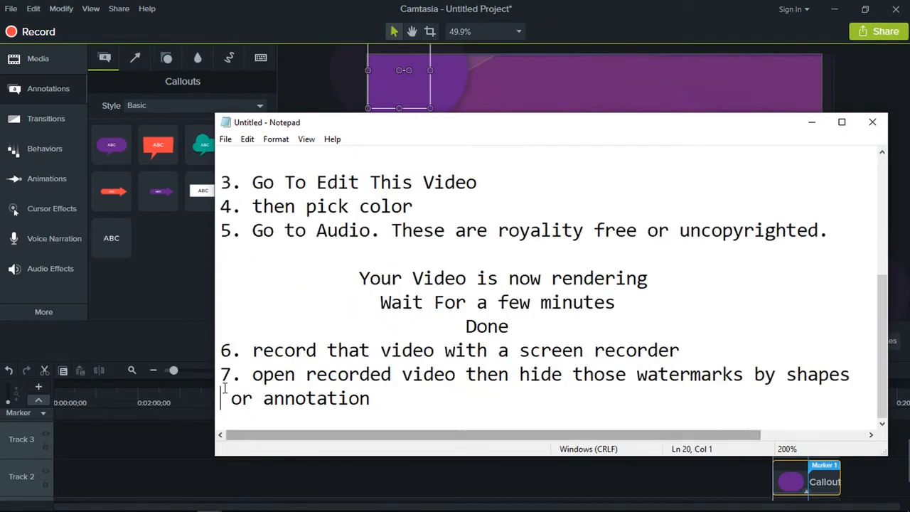
pyautogui.press('Right')
pyautogui.press('BackSpace')
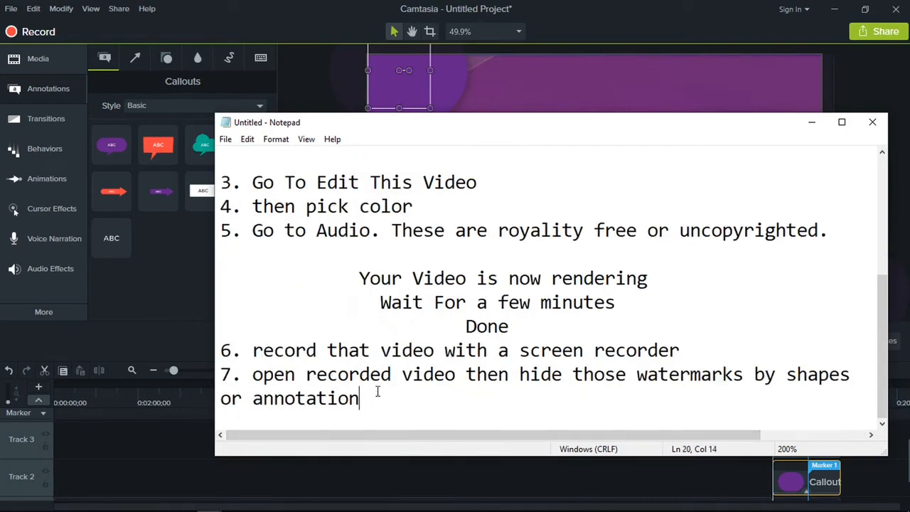
# Add step 8 on a new line below step 7 in the notes: "8. Finish That video".
pyautogui.press('Return')
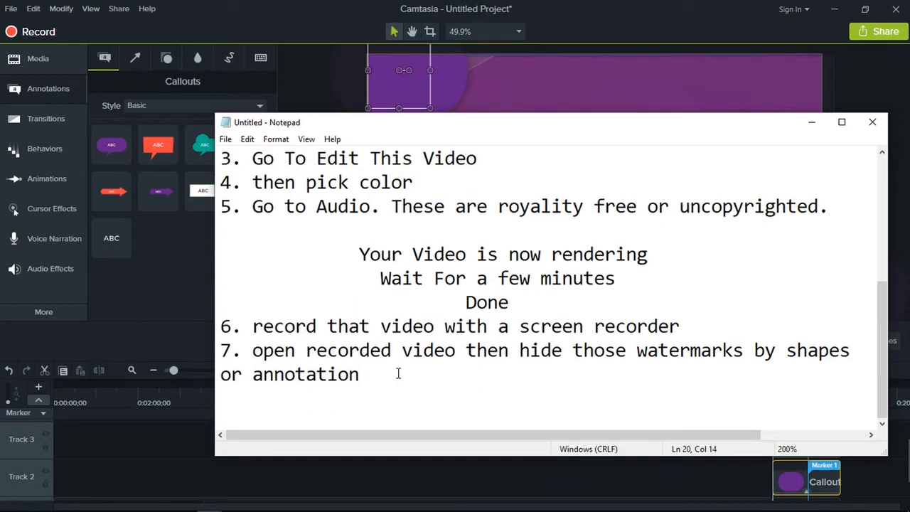
pyautogui.press('Return')
pyautogui.write('8. Finish Th')
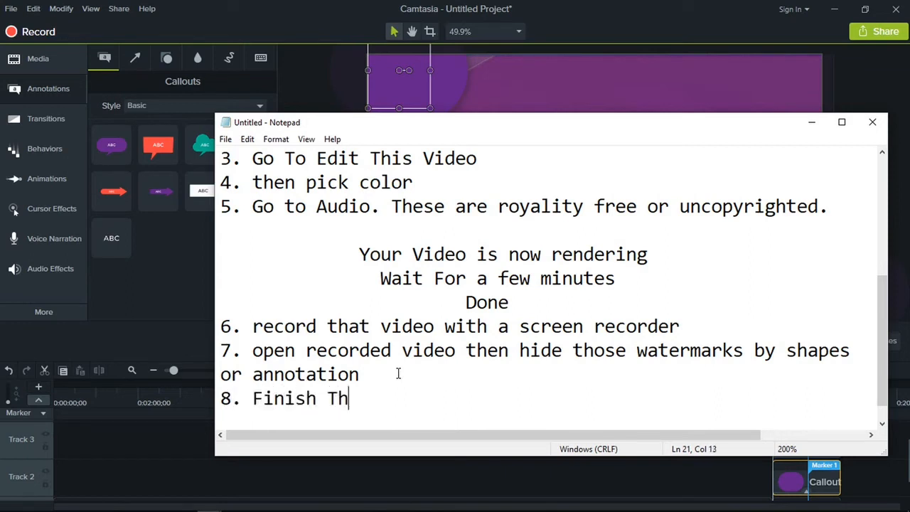
pyautogui.write('at video')
pyautogui.press('Return')
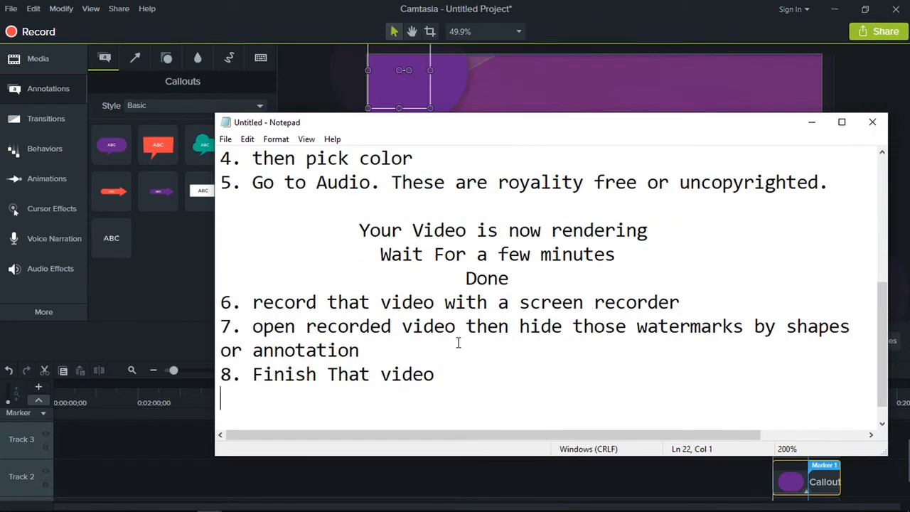
# Replace "Finish" with "Save" in step 8, restoring the space after the number and removing the one before "That".
pyautogui.moveTo(321, 379); pyautogui.dragTo(243, 377)
pyautogui.write('Save')
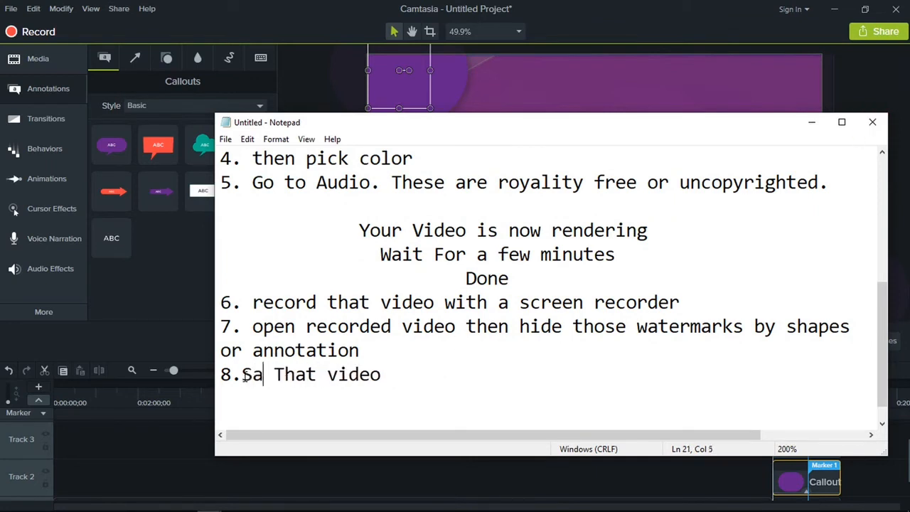
pyautogui.press('Left')
pyautogui.press('Left')
pyautogui.press('Left')
pyautogui.press('Left')
pyautogui.click(308, 377)
pyautogui.press('BackSpace')
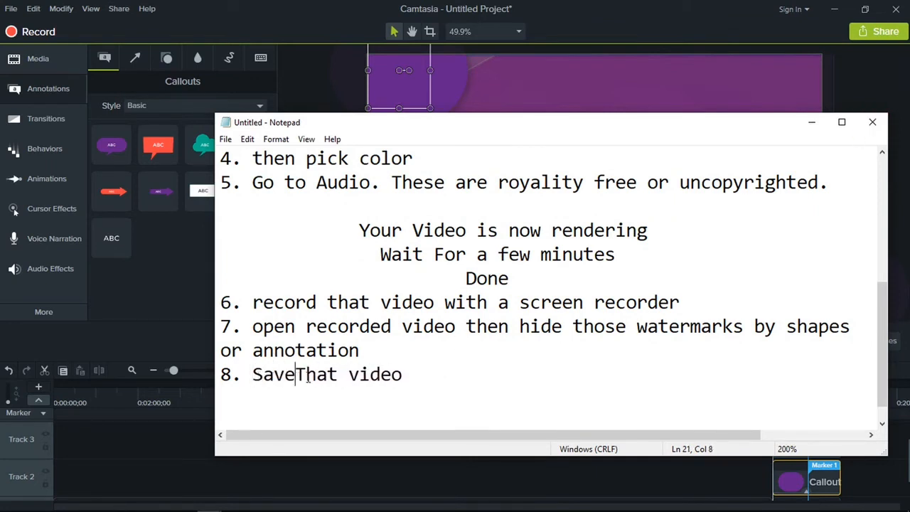
# Switch back to Camtasia, select the recorded clip on the canvas and hide the callout library.
pyautogui.click(813, 123)
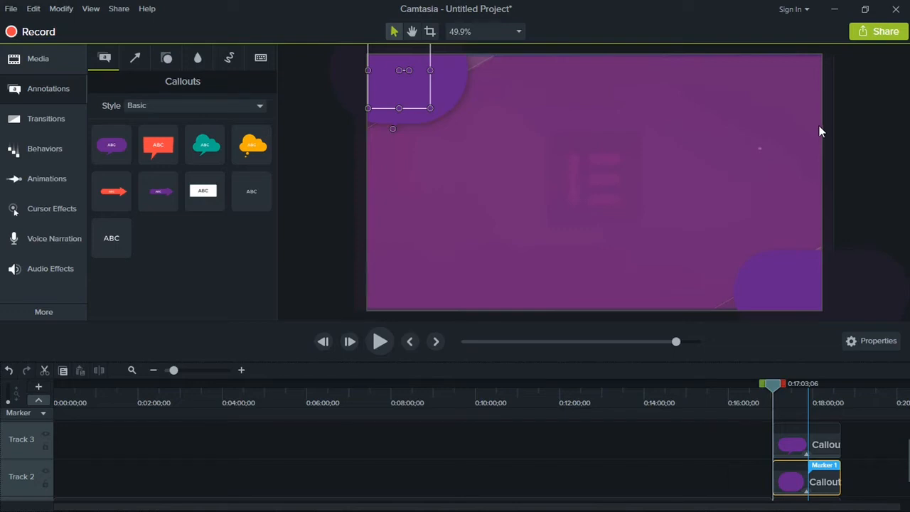
pyautogui.rightClick(565, 198)
pyautogui.click(269, 102)
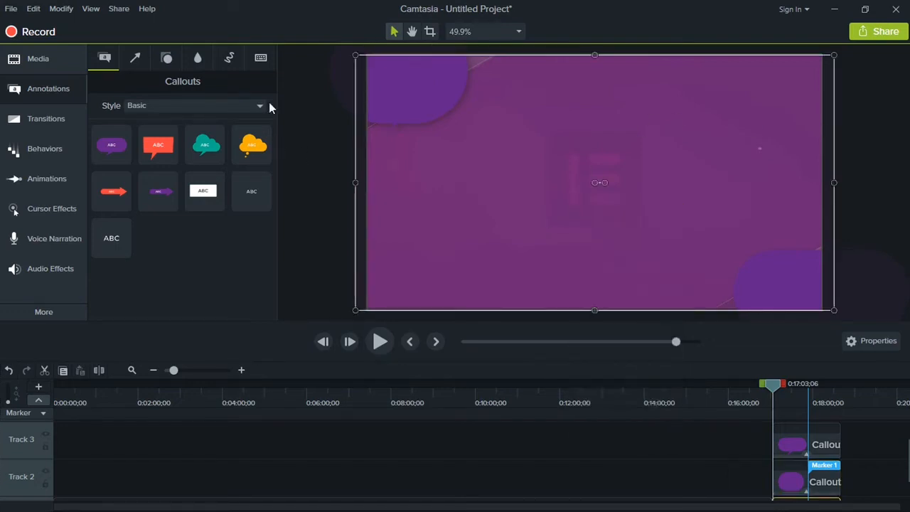
pyautogui.click(54, 99)
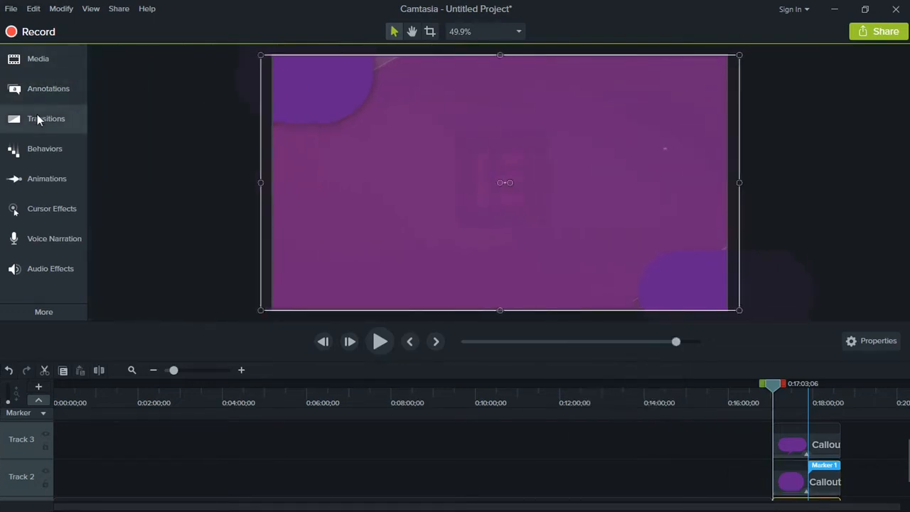
pyautogui.click(468, 31)
pyautogui.click(429, 32)
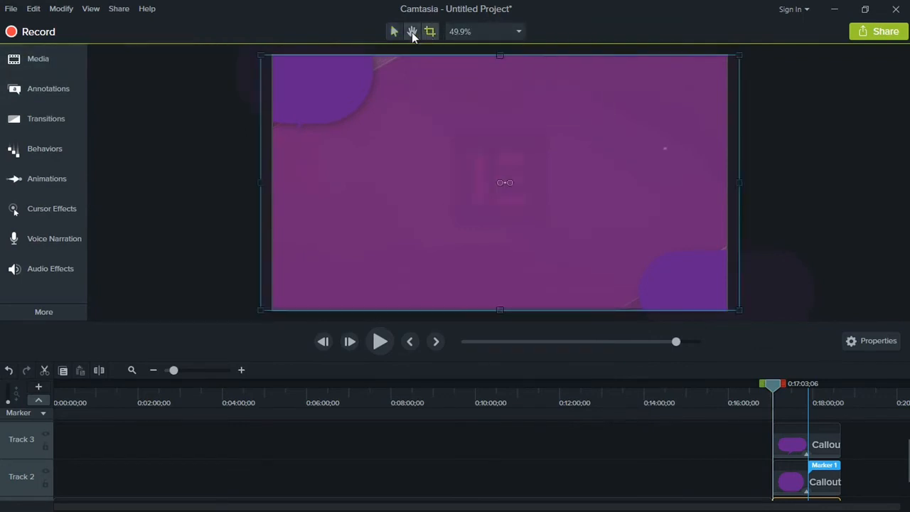
pyautogui.click(412, 32)
pyautogui.click(469, 31)
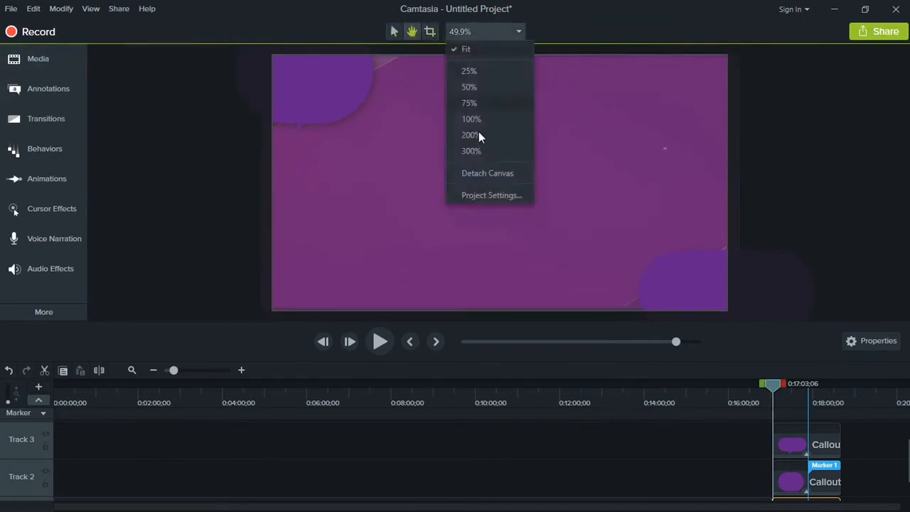
pyautogui.click(193, 175)
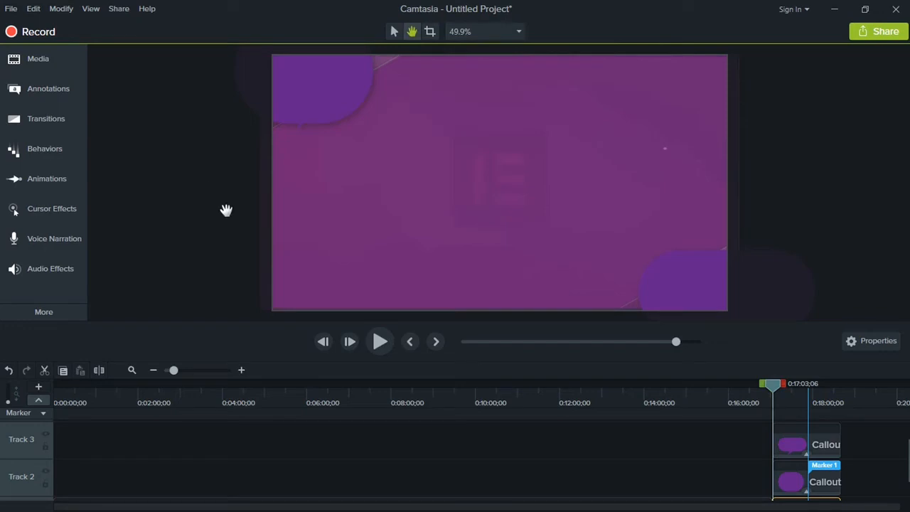
# Preview the edited video from the second clip onward and try to export the project as a local file.
pyautogui.click(886, 33)
pyautogui.click(780, 389)
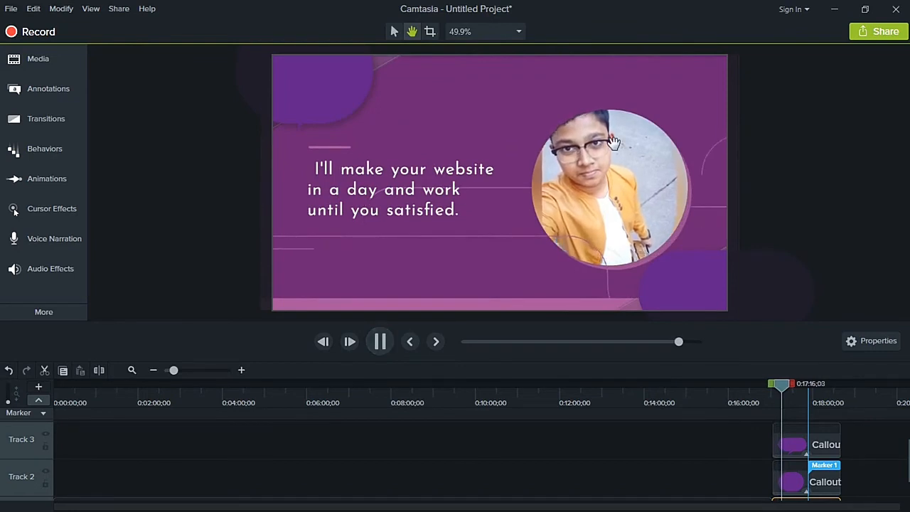
pyautogui.click(877, 34)
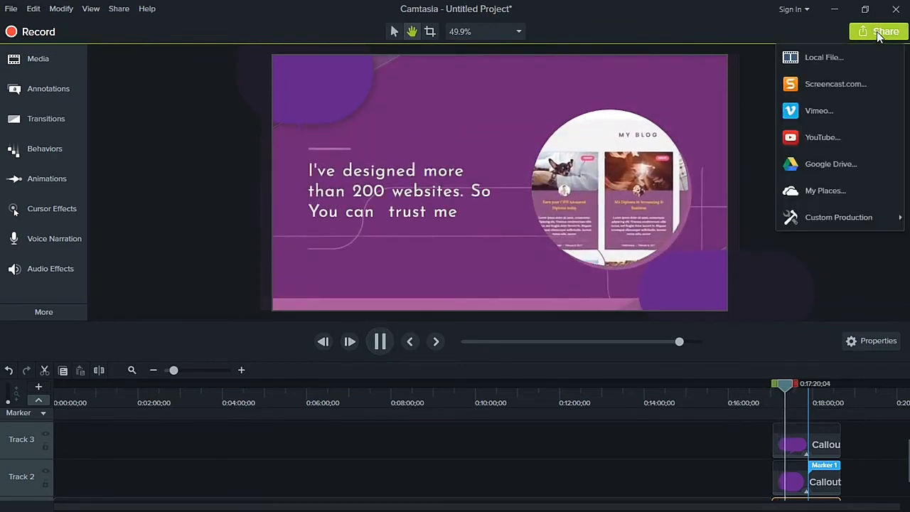
pyautogui.click(832, 60)
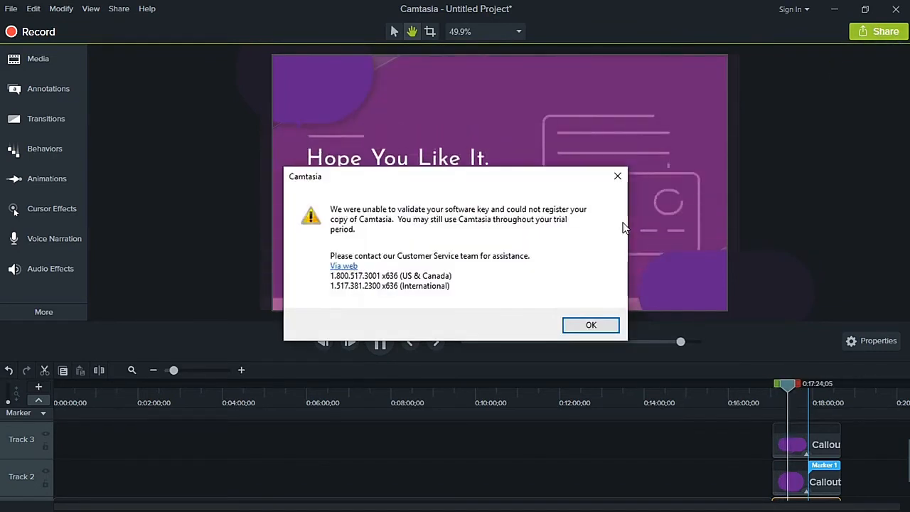
pyautogui.click(591, 325)
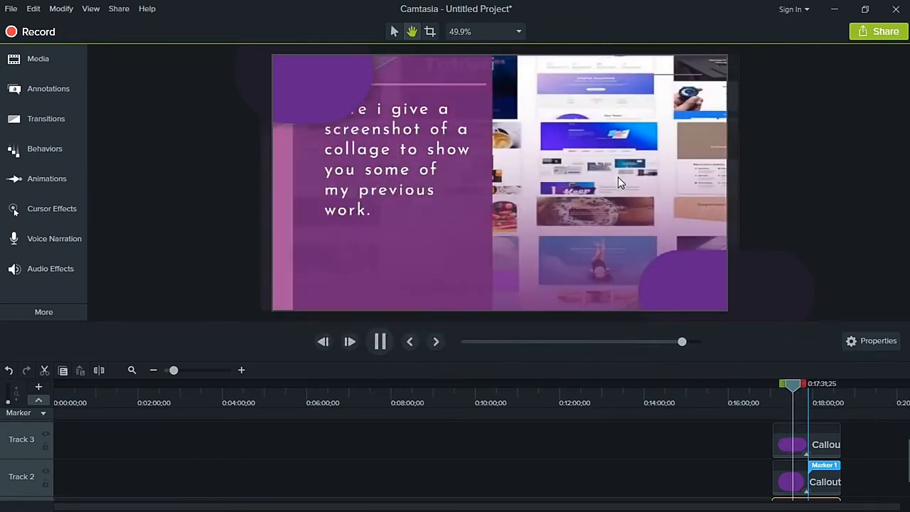